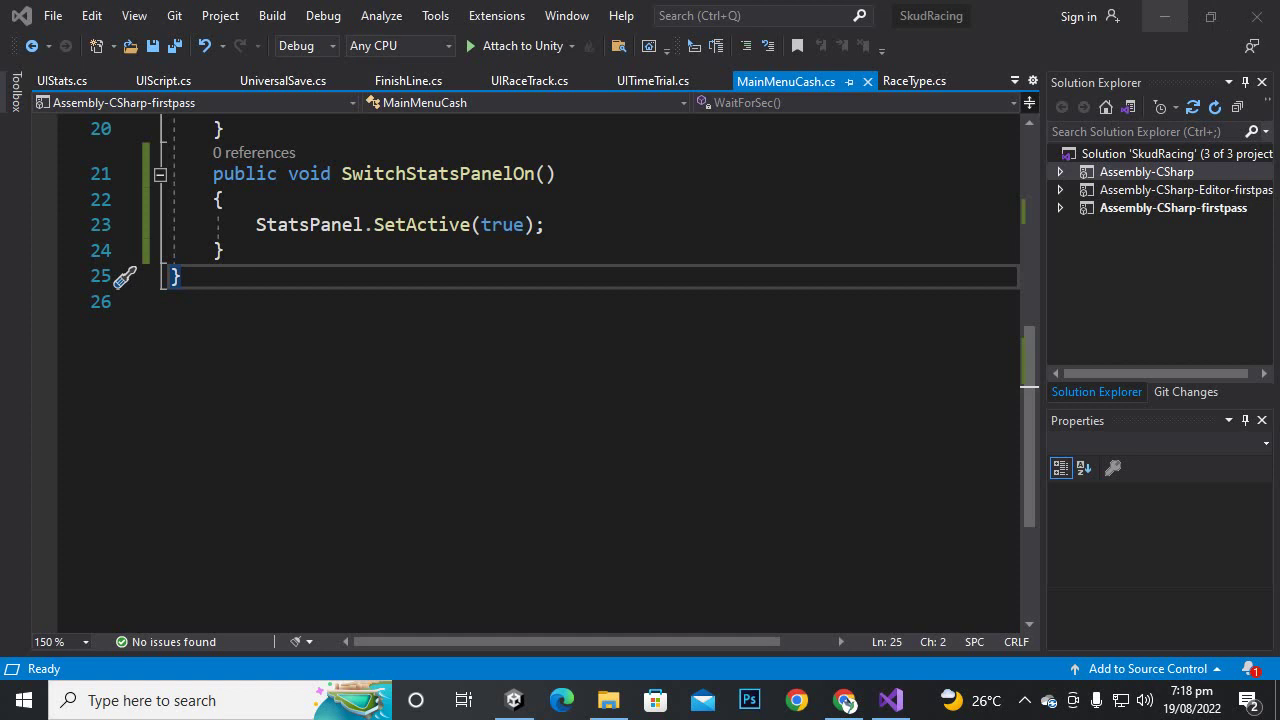
Check CashTitle's Main Menu Cash fields in Unity and examine the StatsPanel variable and SwitchStatsPanelOn function in MainMenuCash.cs in Visual Studio.
left_click(1163, 16)
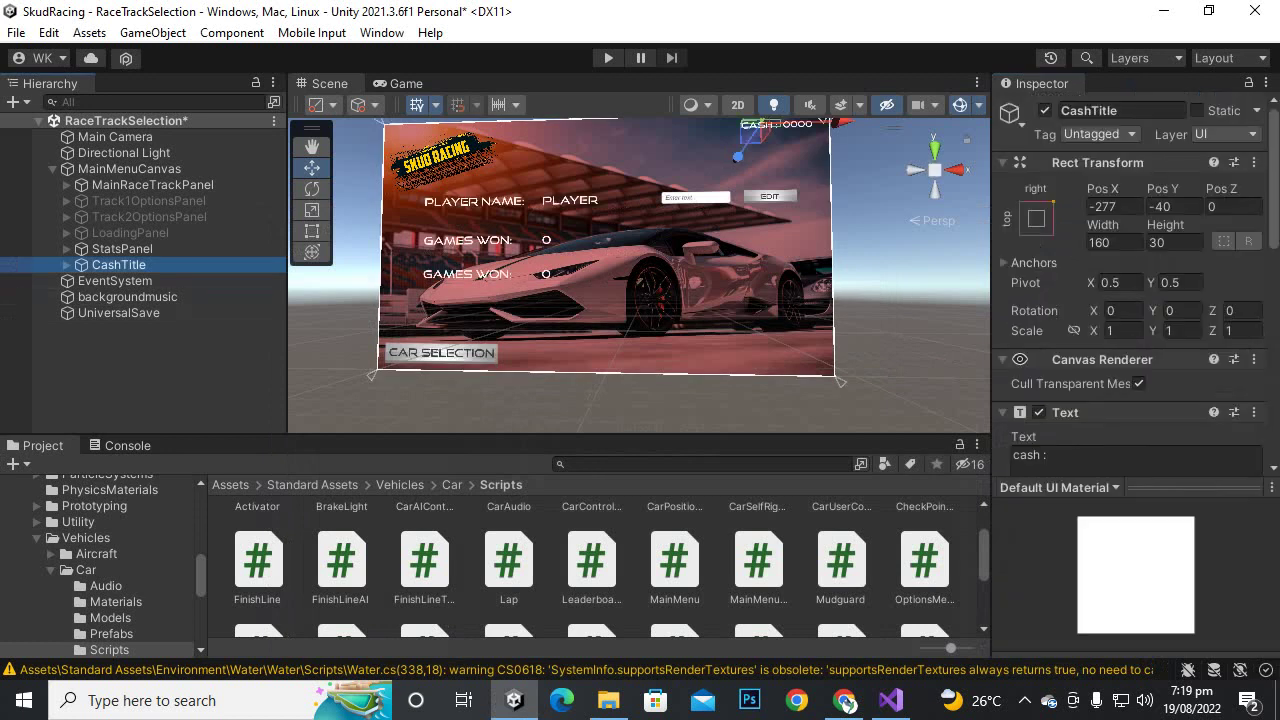
scroll(1130, 280, "down", 8)
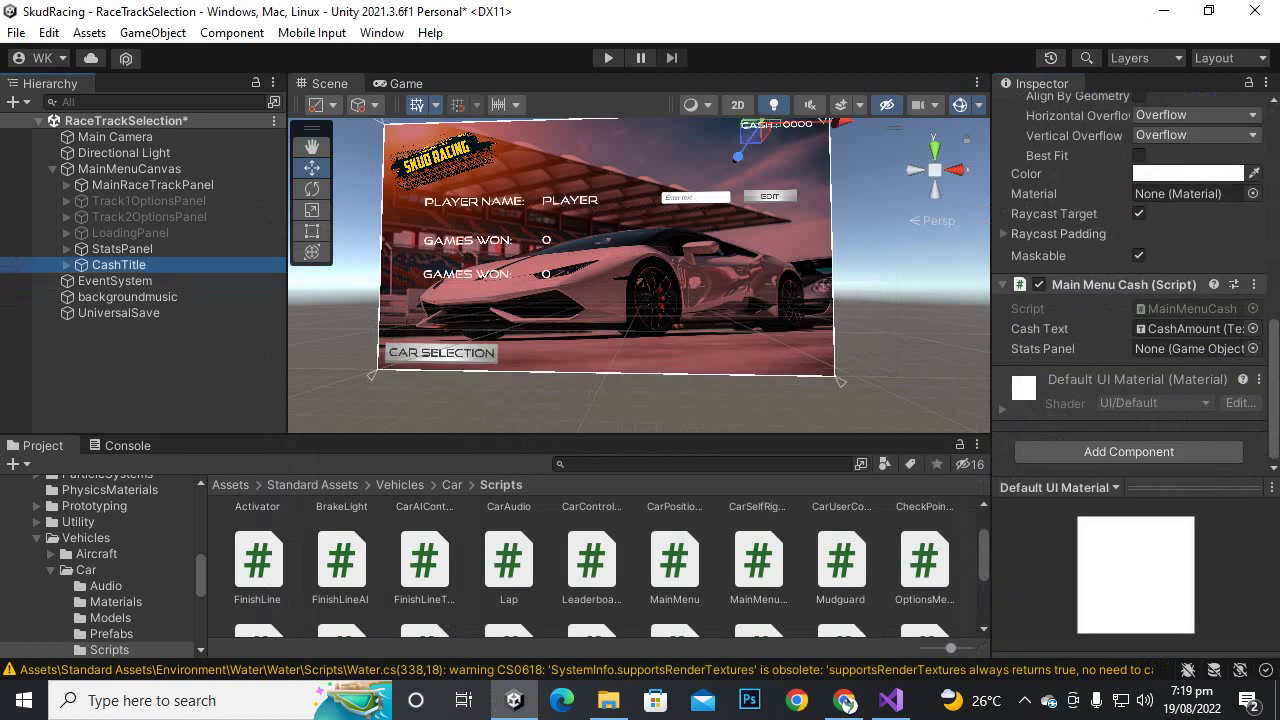
left_click(890, 700)
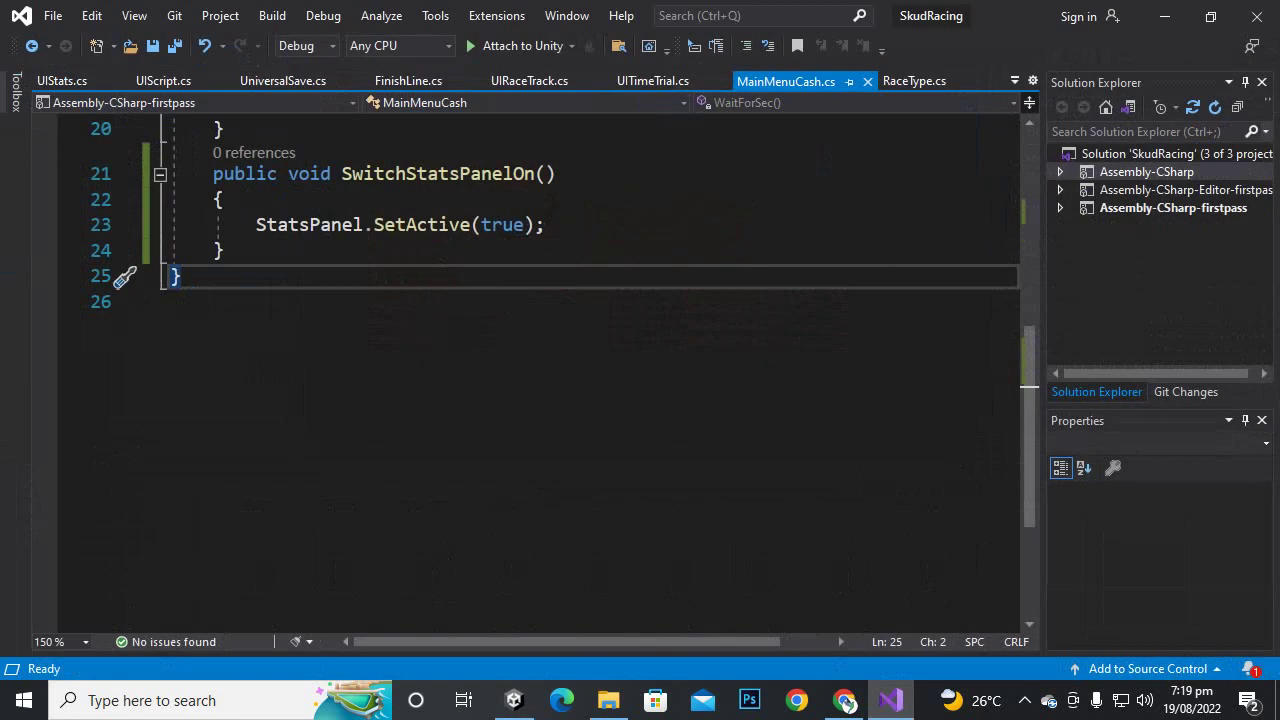
scroll(540, 380, "up", 2)
scroll(540, 380, "up", 5)
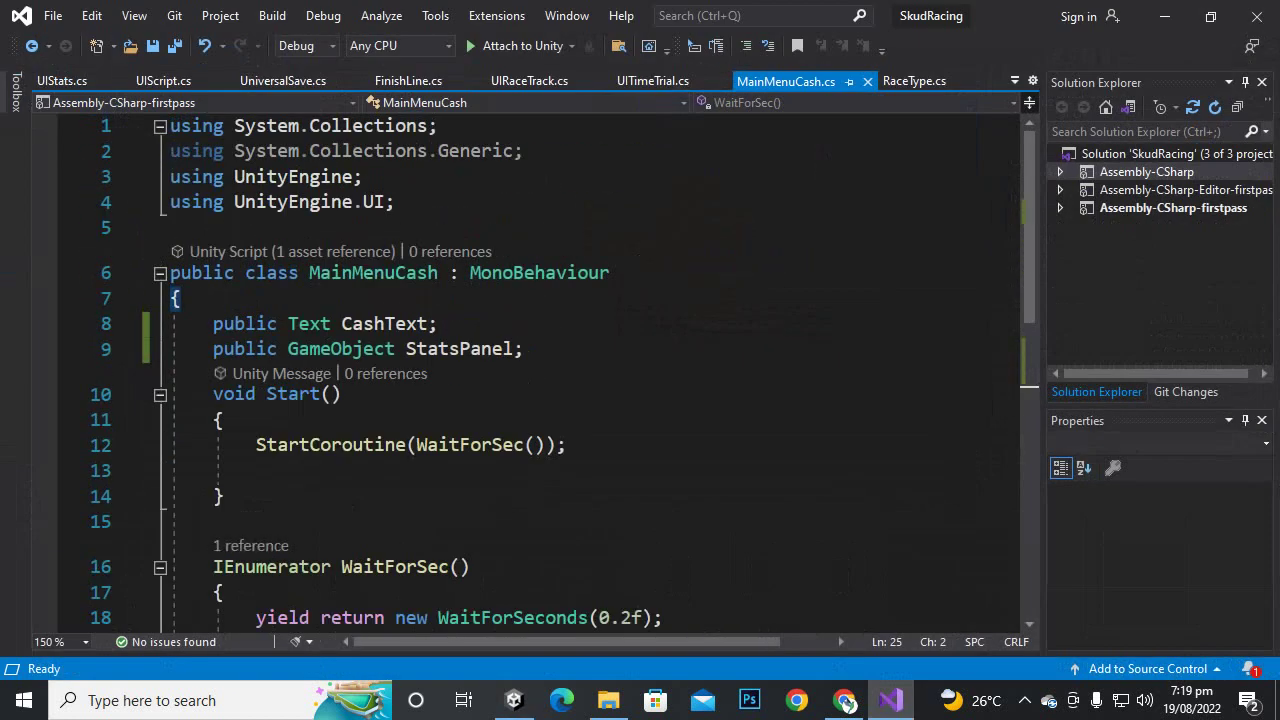
left_click_drag(191, 349, 525, 349)
left_click(524, 420)
scroll(524, 420, "down", 5)
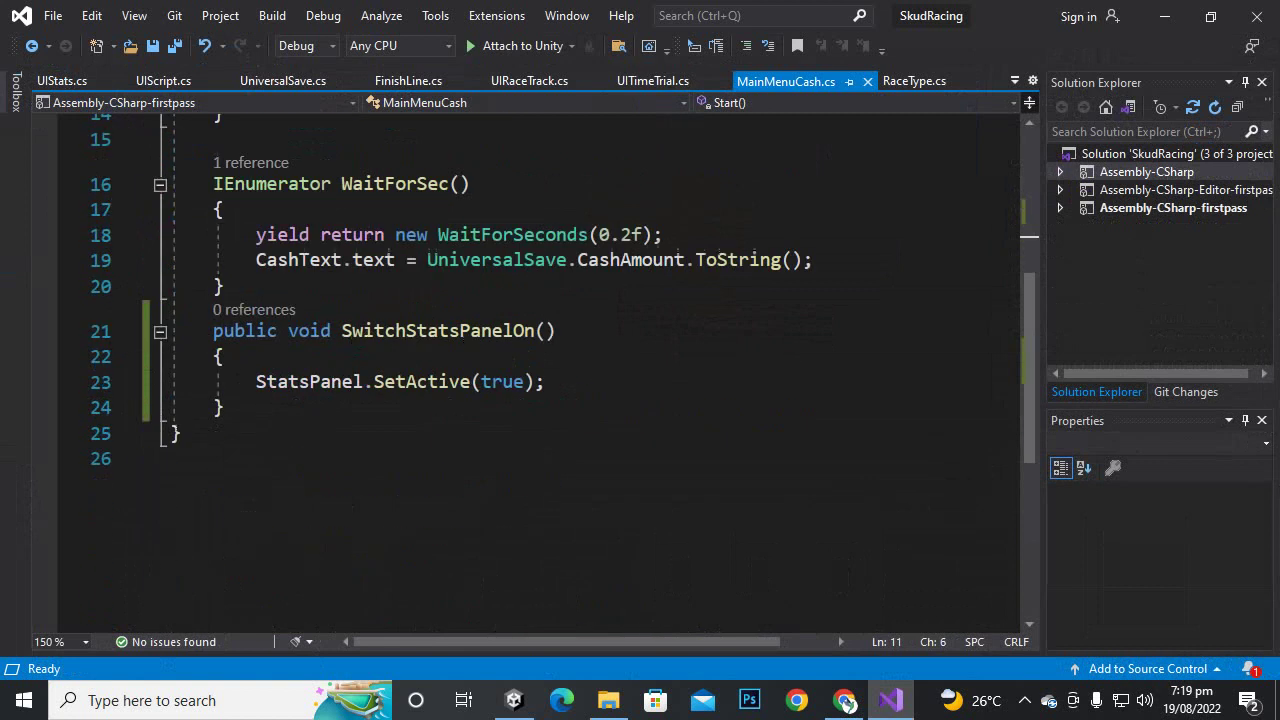
left_click(278, 331)
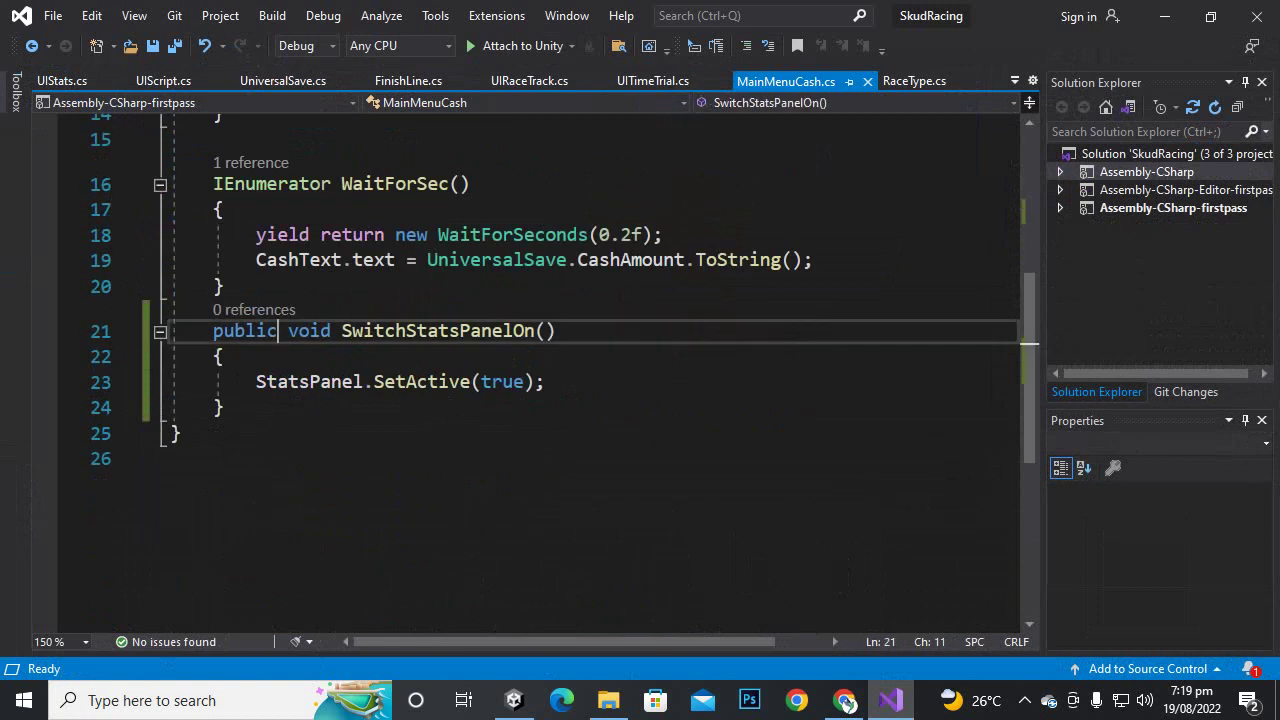
left_click(484, 331)
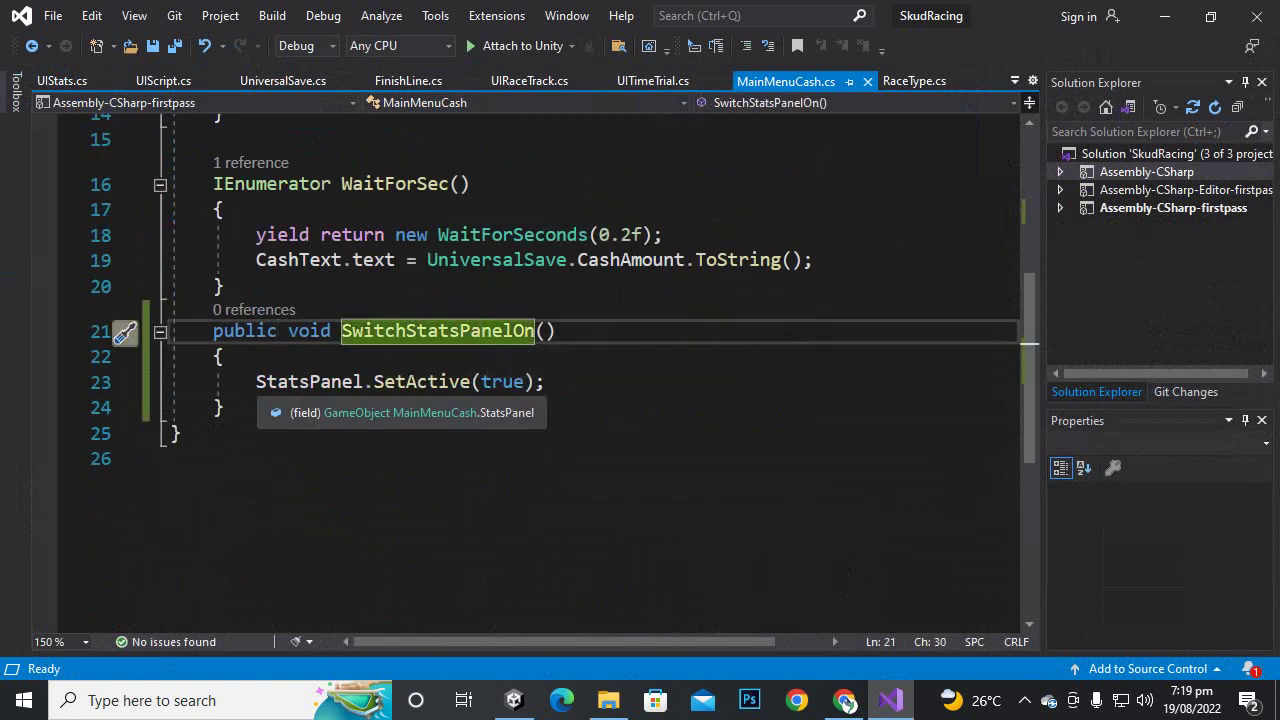
left_click_drag(256, 381, 544, 381)
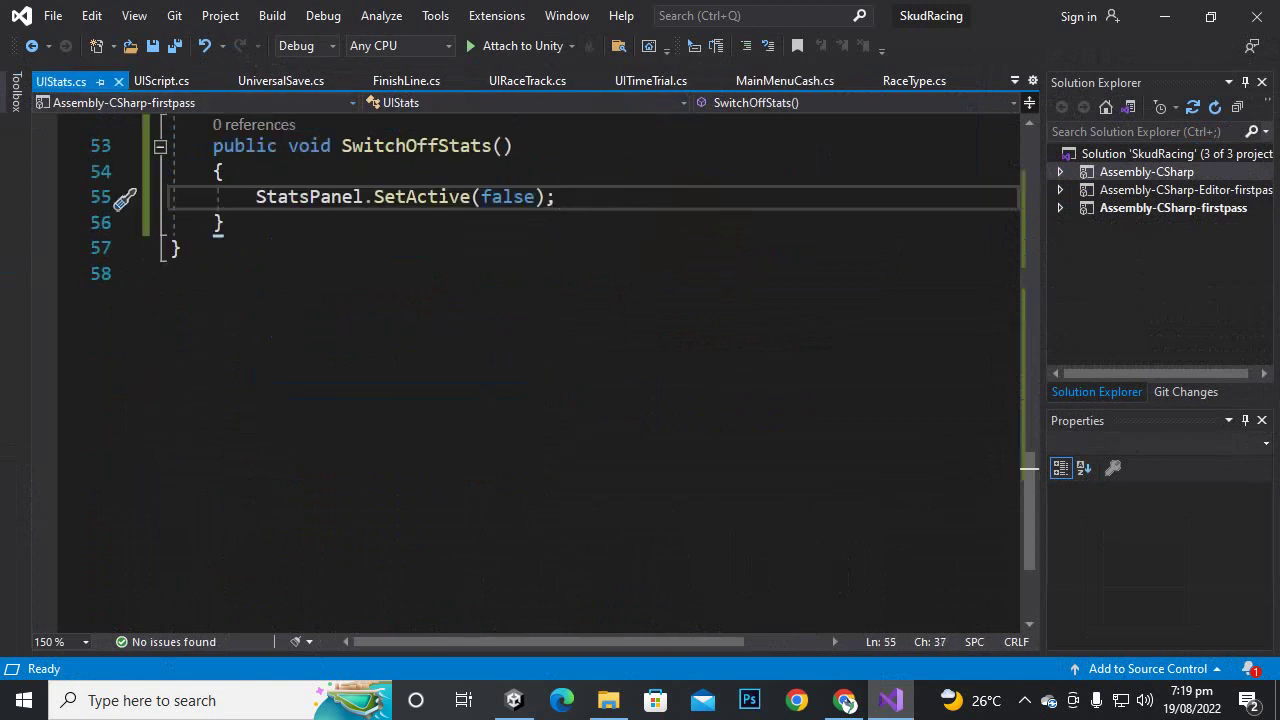
Examine the StatsPanel variable declaration and the SwitchOffStats function in UIStats.cs.
scroll(388, 366, "up", 11)
scroll(388, 366, "up", 5)
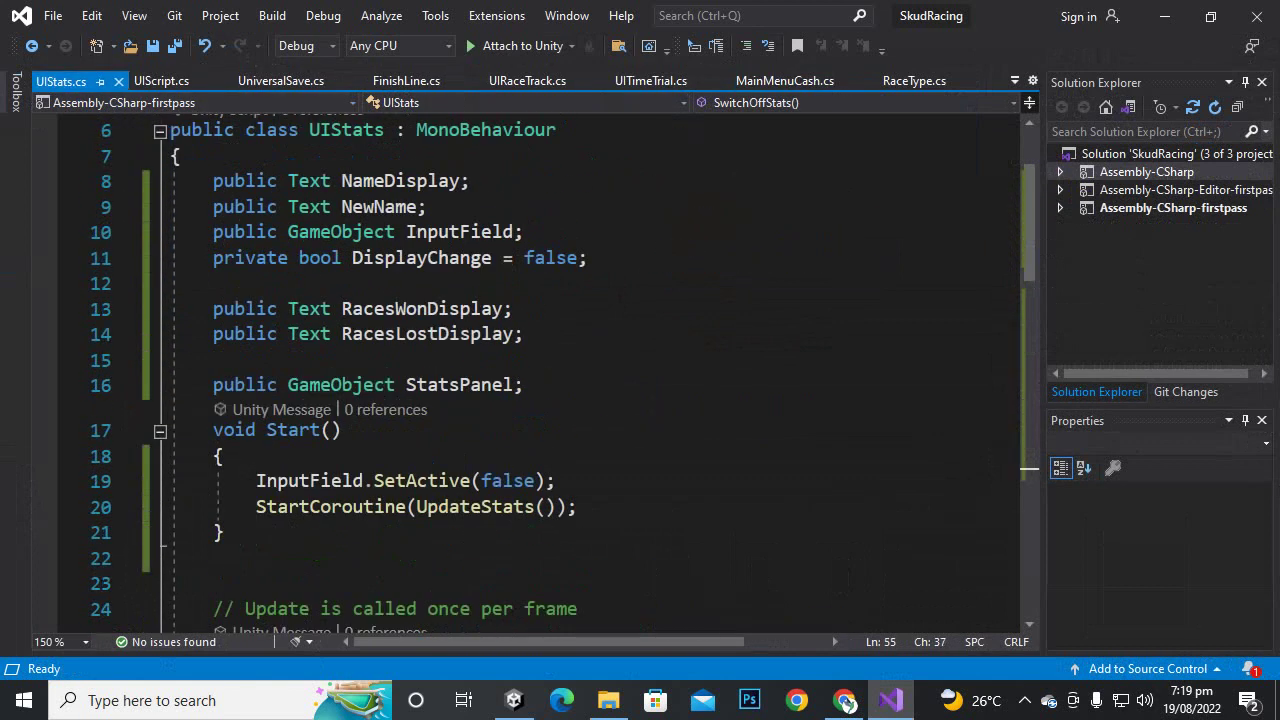
left_click_drag(213, 384, 522, 384)
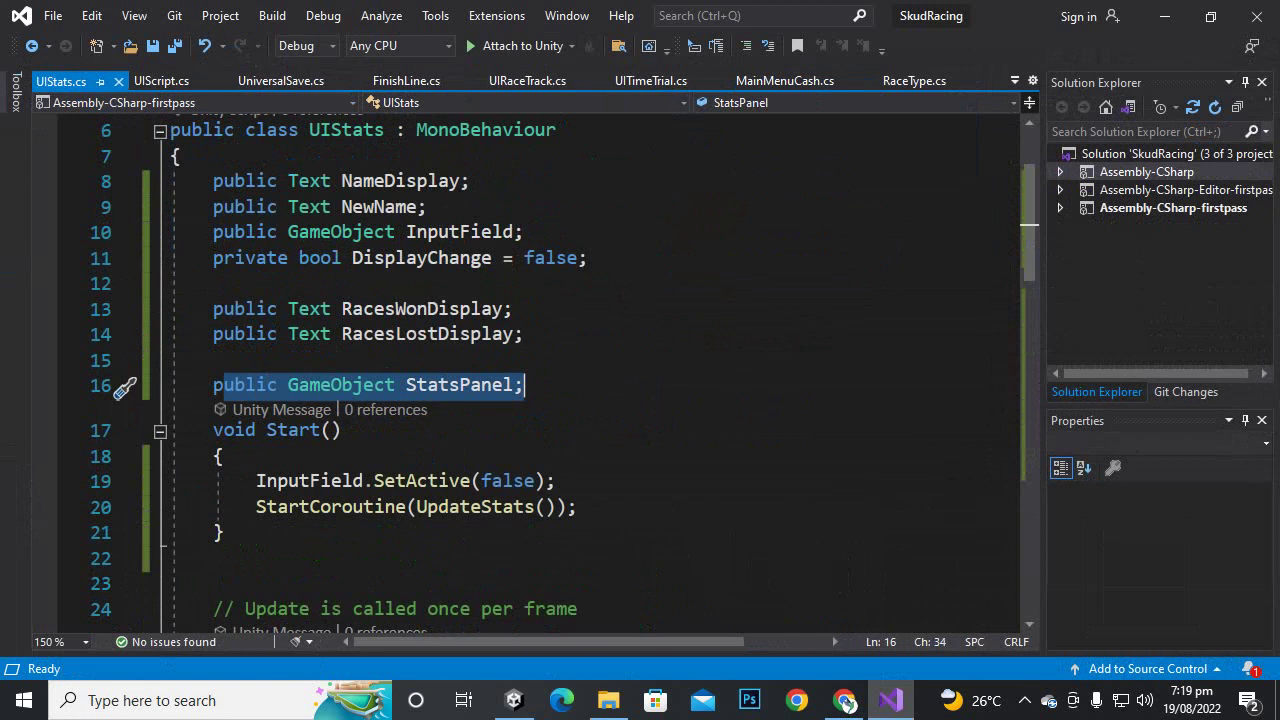
left_click(556, 481)
scroll(540, 370, "down", 14)
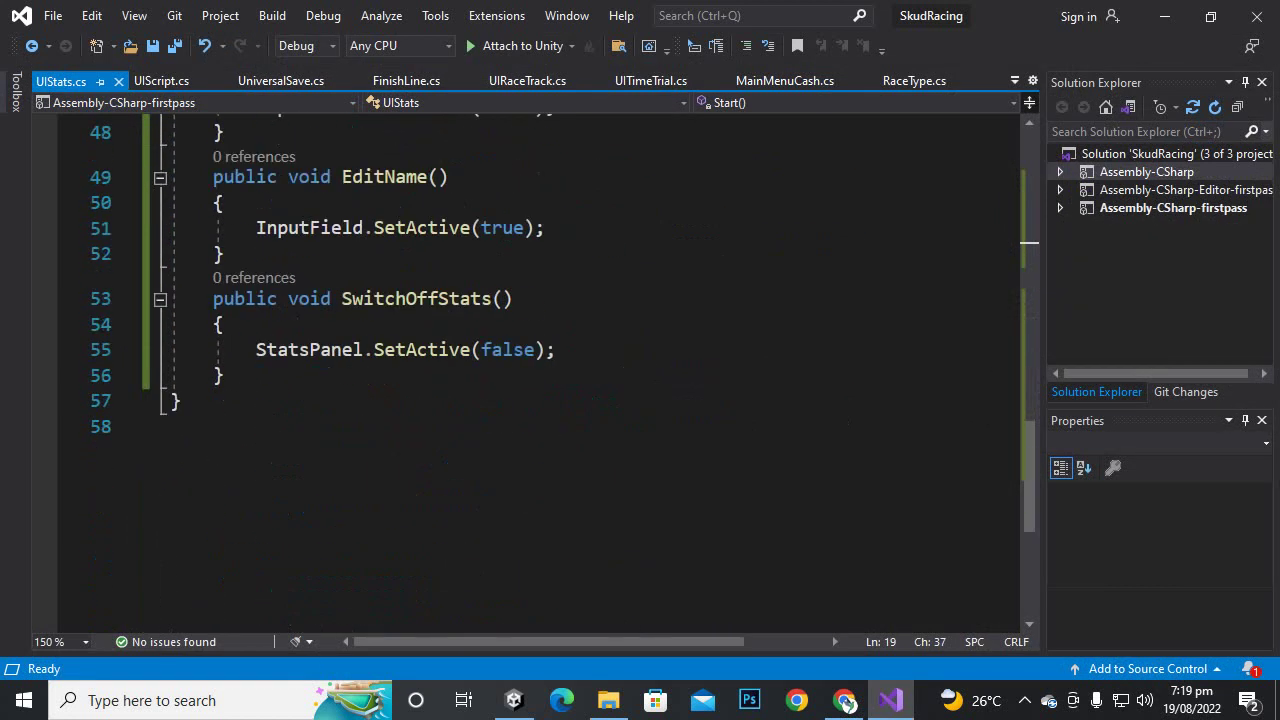
left_click_drag(213, 298, 226, 375)
left_click(124, 428)
left_click(290, 430)
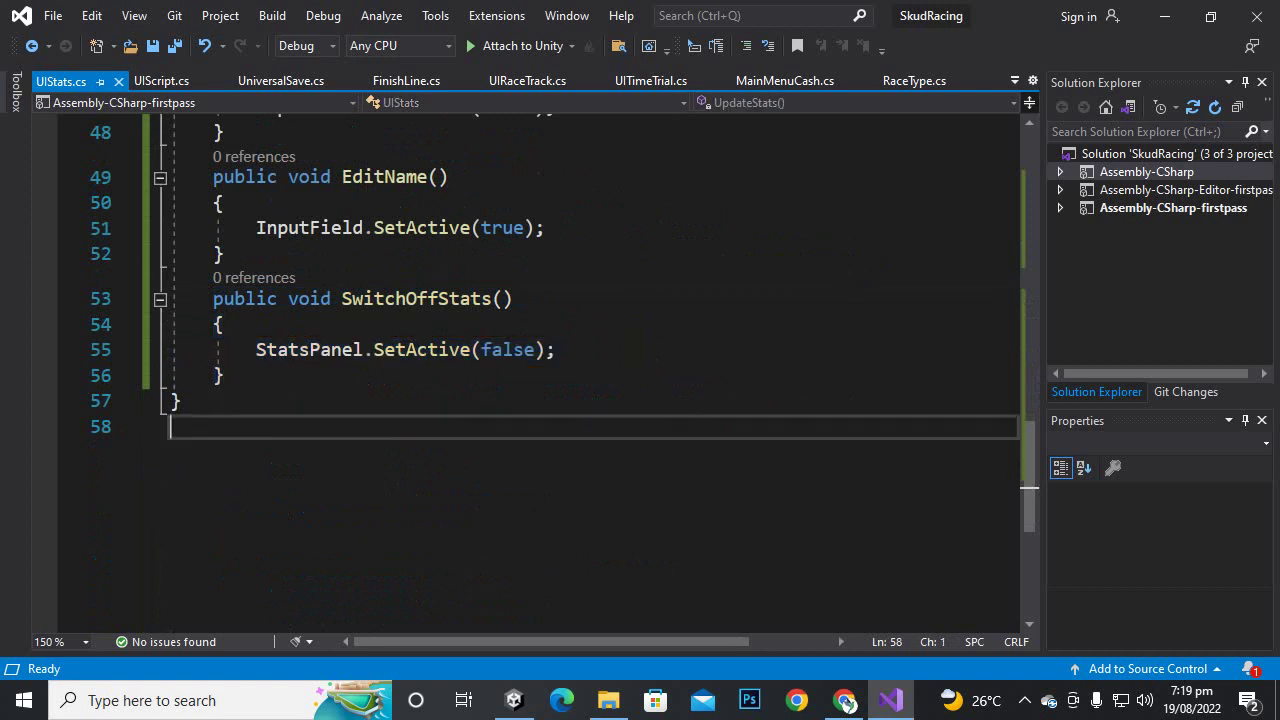
left_click(396, 350)
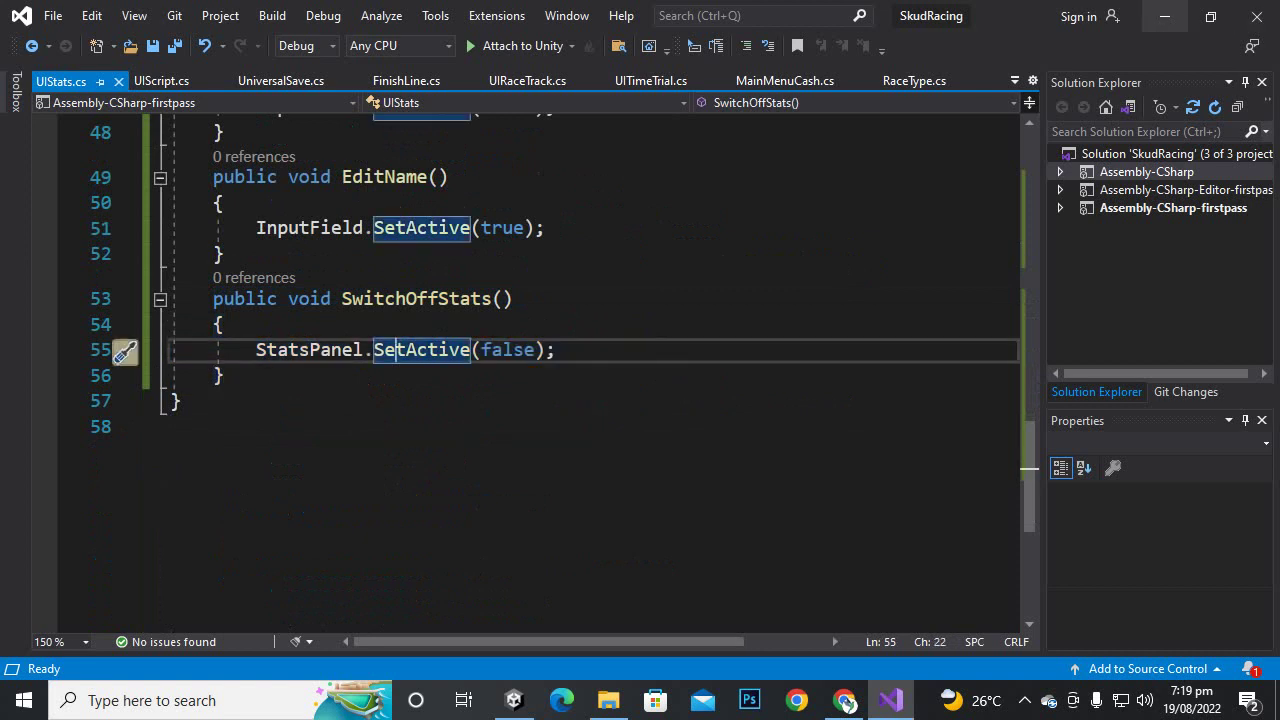
Switch to Unity and assign the StatsPanel object to the Stats Panel field of CashTitle's Main Menu Cash script.
left_click(1165, 16)
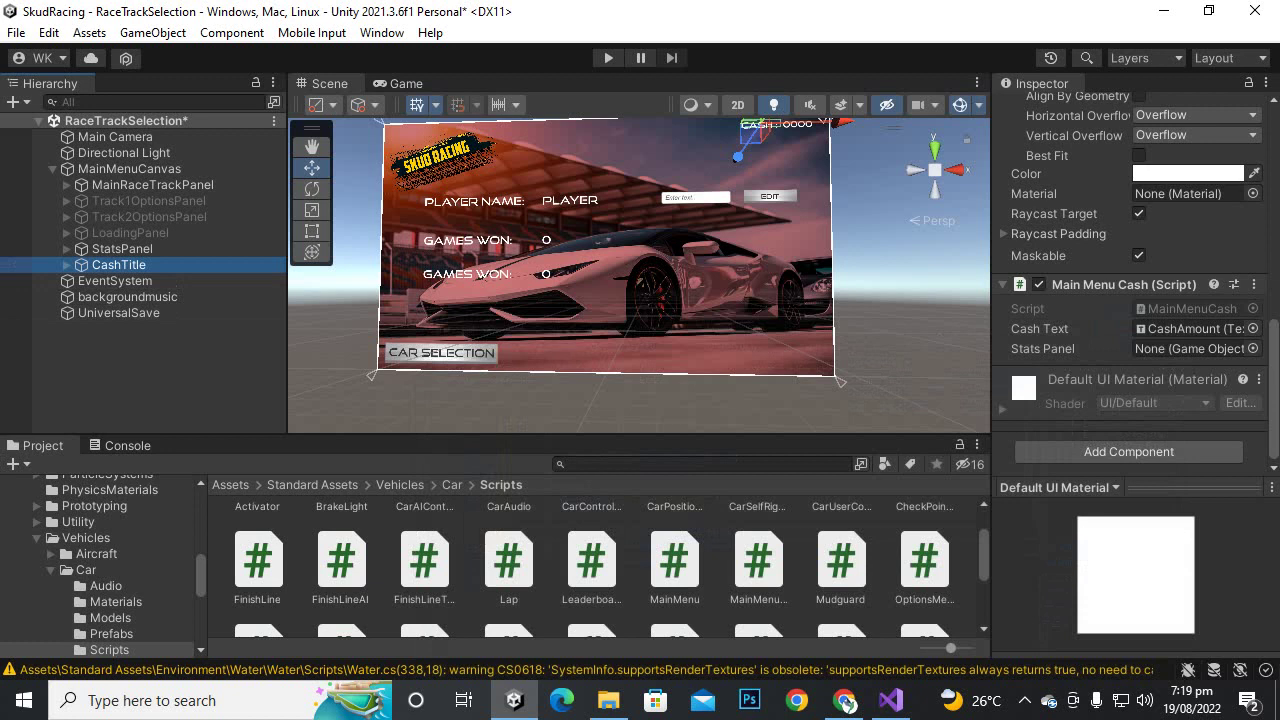
left_click_drag(122, 249, 1190, 349)
left_click(122, 248)
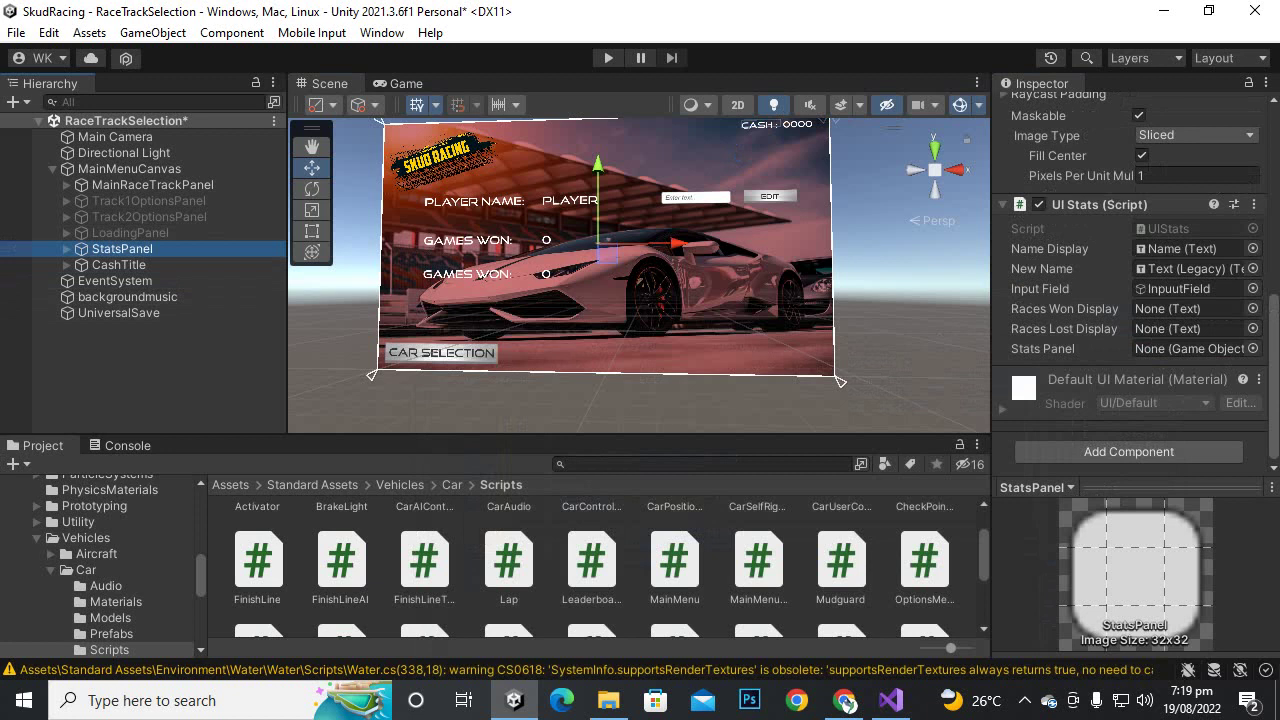
left_click(119, 265)
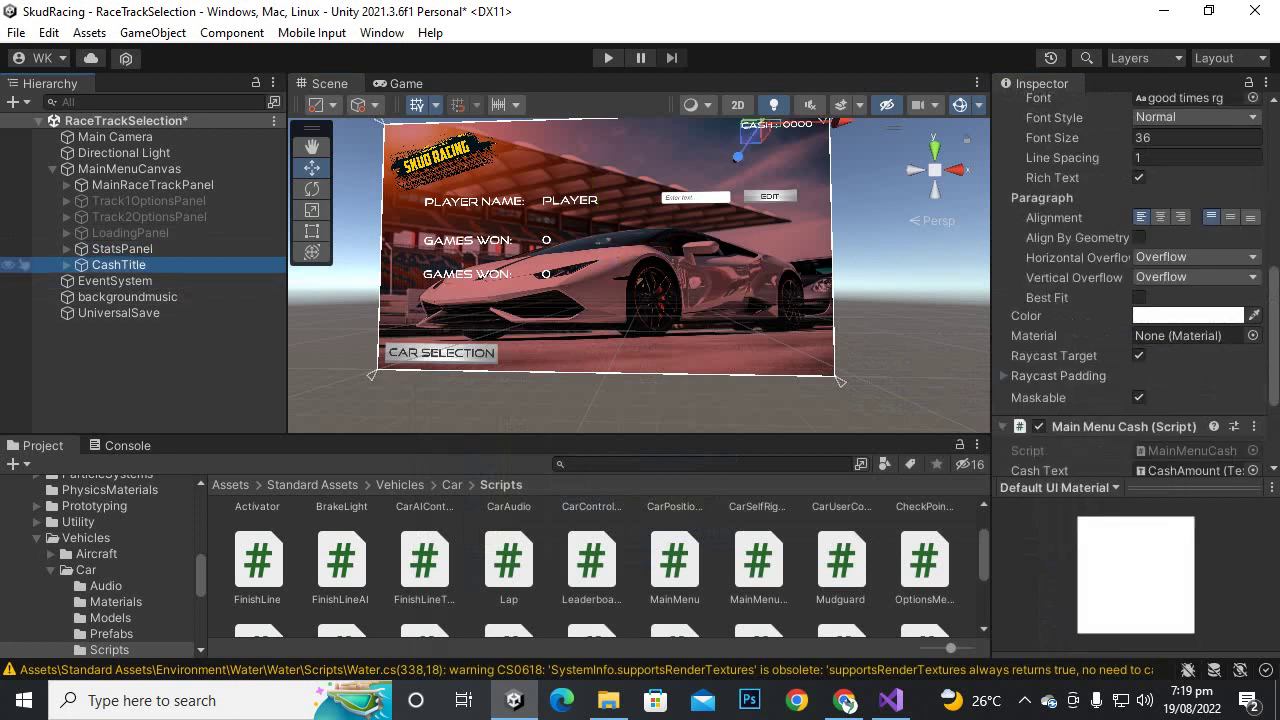
scroll(1130, 280, "down", 3)
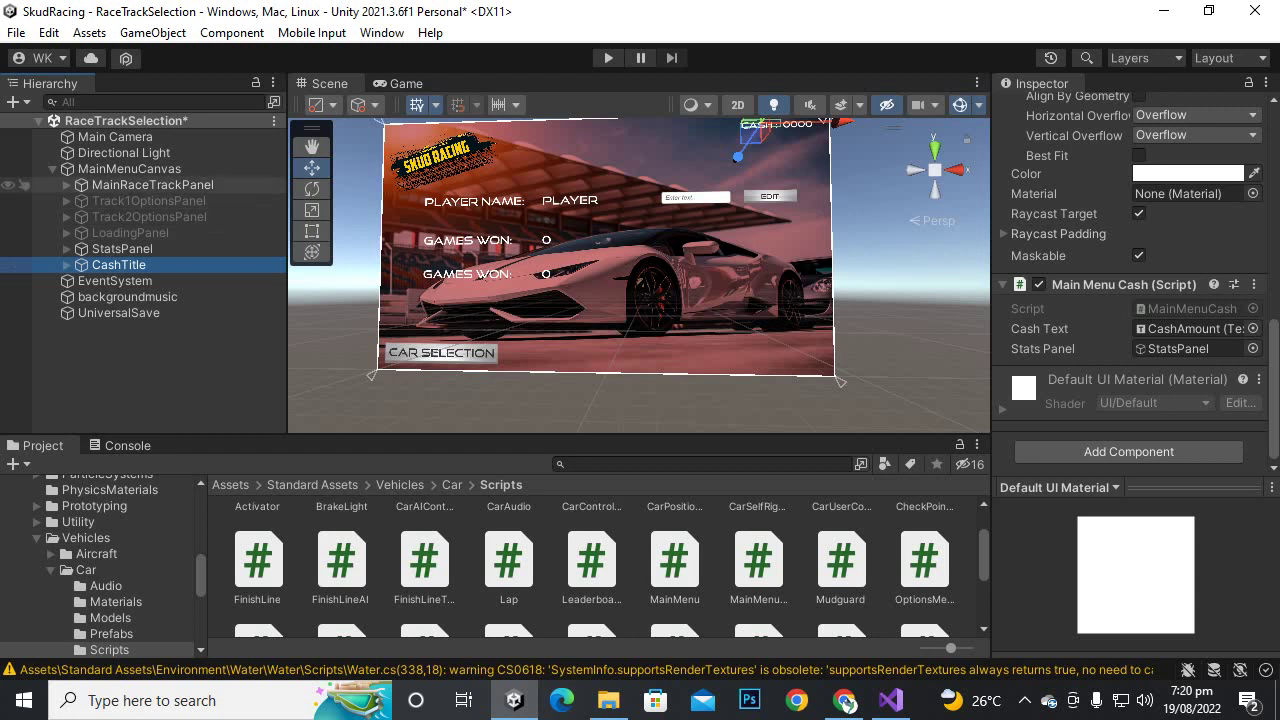
On StatsPanel's UI Stats script, assign GamesWon to Races Won Display, GamesLost to Races Lost Display and StatsPanel to Stats Panel.
left_click(122, 249)
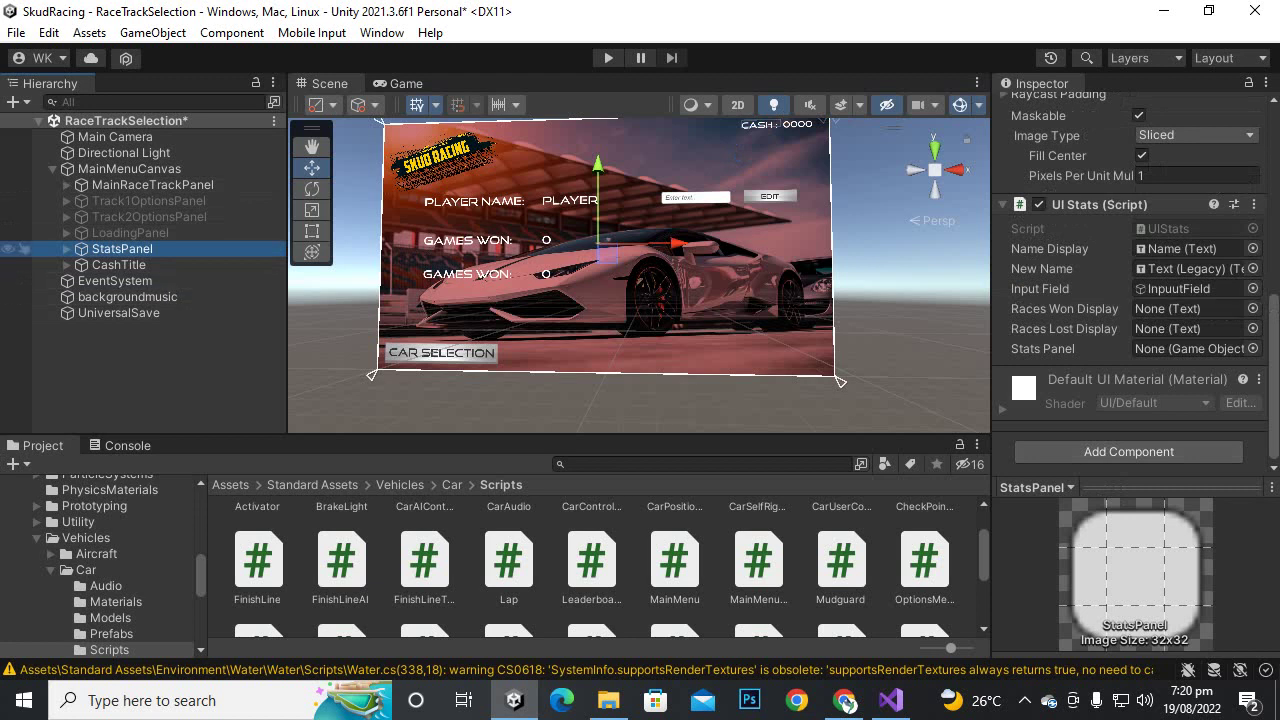
left_click(67, 248)
scroll(150, 297, "down", 2)
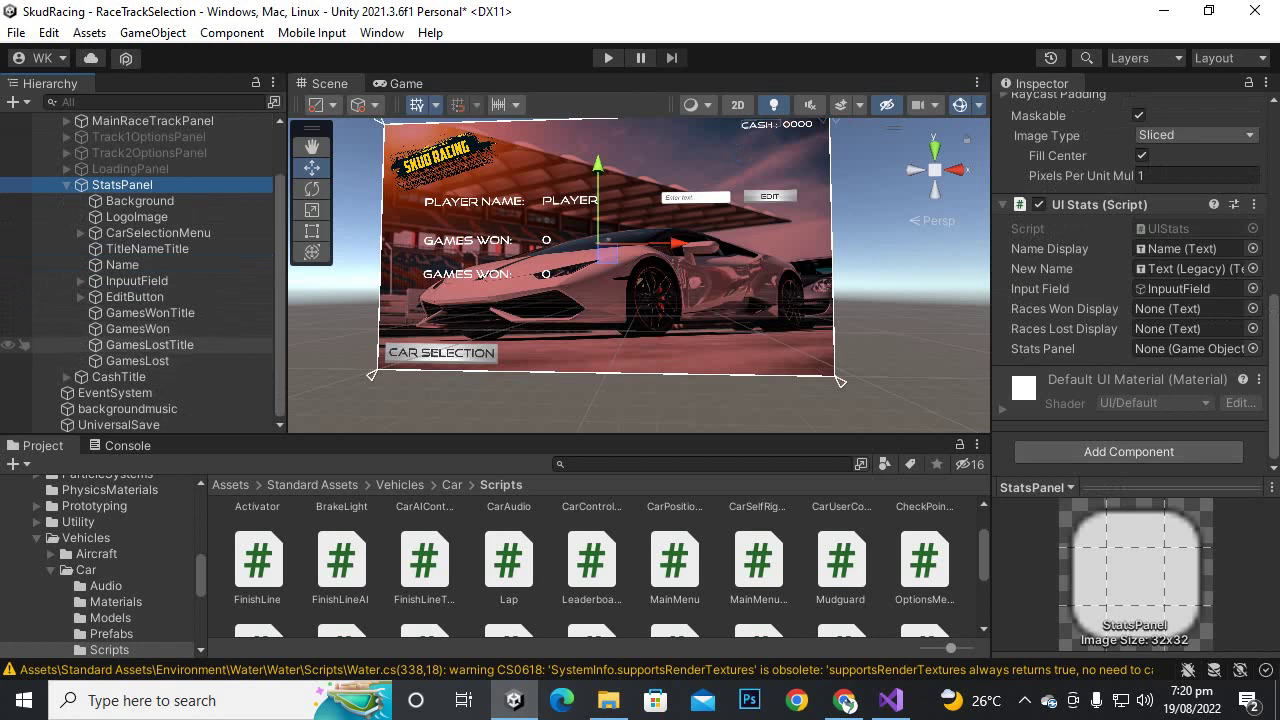
left_click_drag(140, 329, 1190, 308)
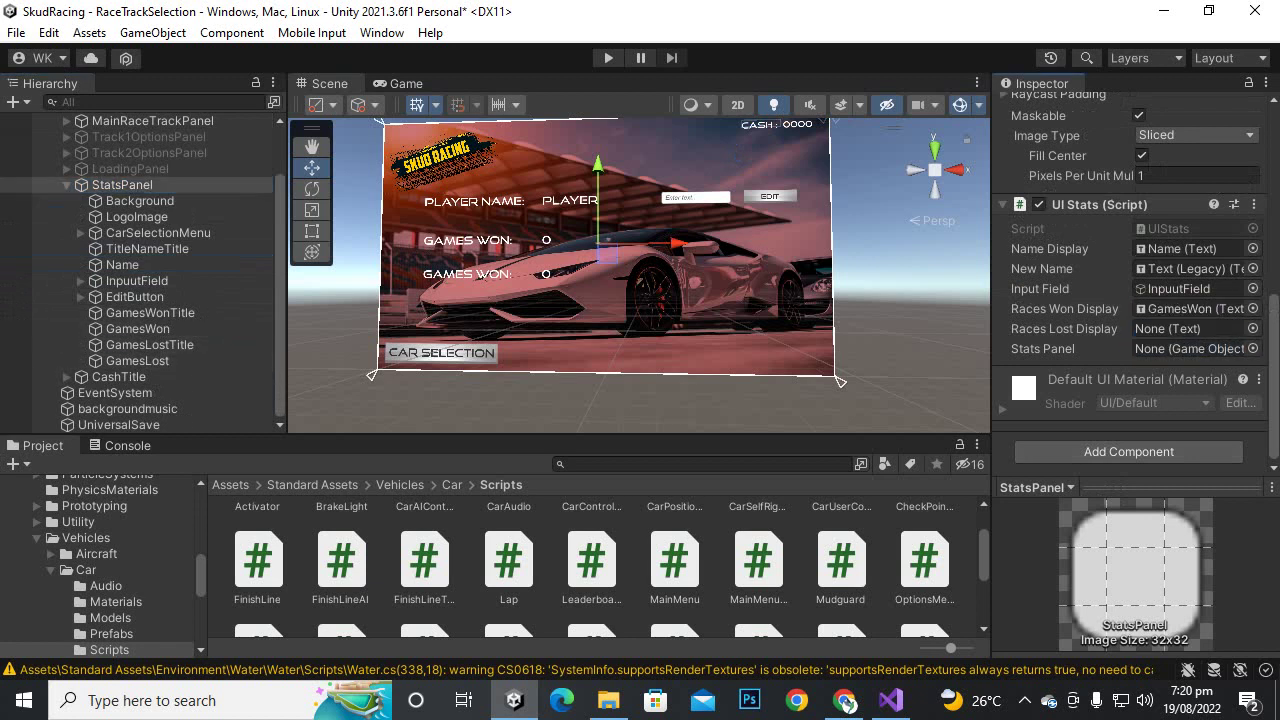
left_click_drag(138, 360, 1190, 328)
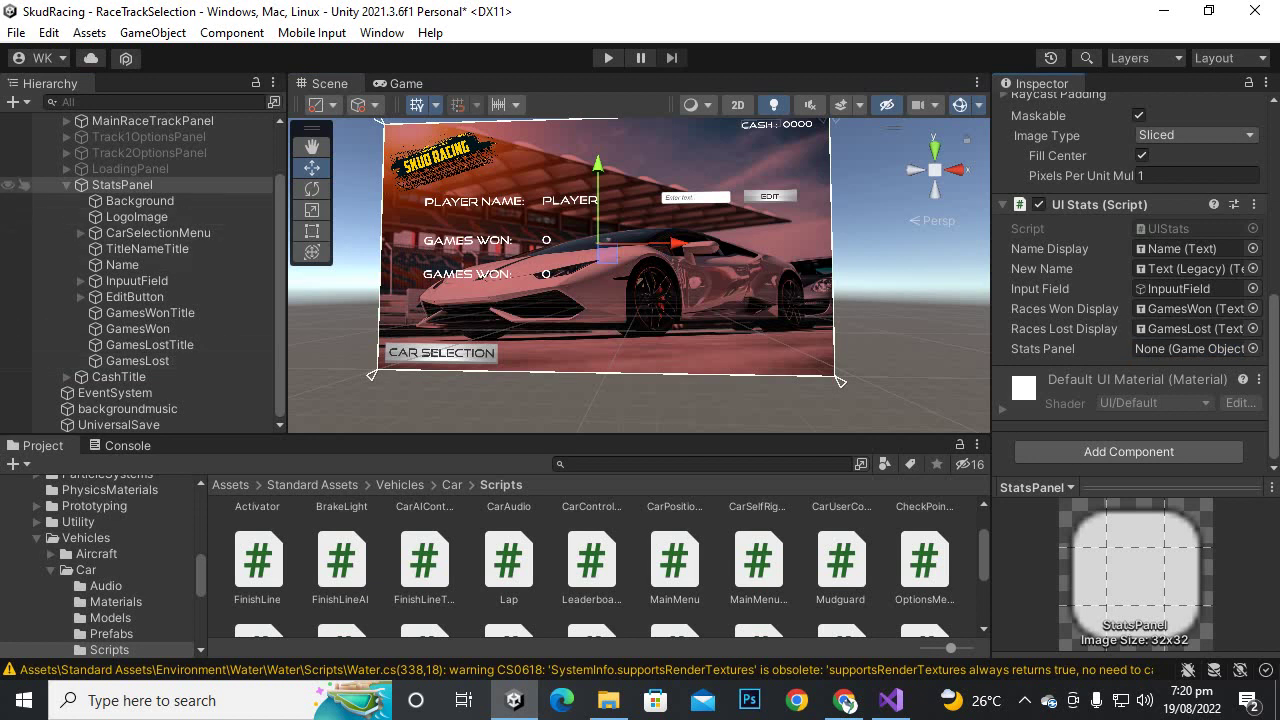
left_click_drag(122, 185, 1190, 348)
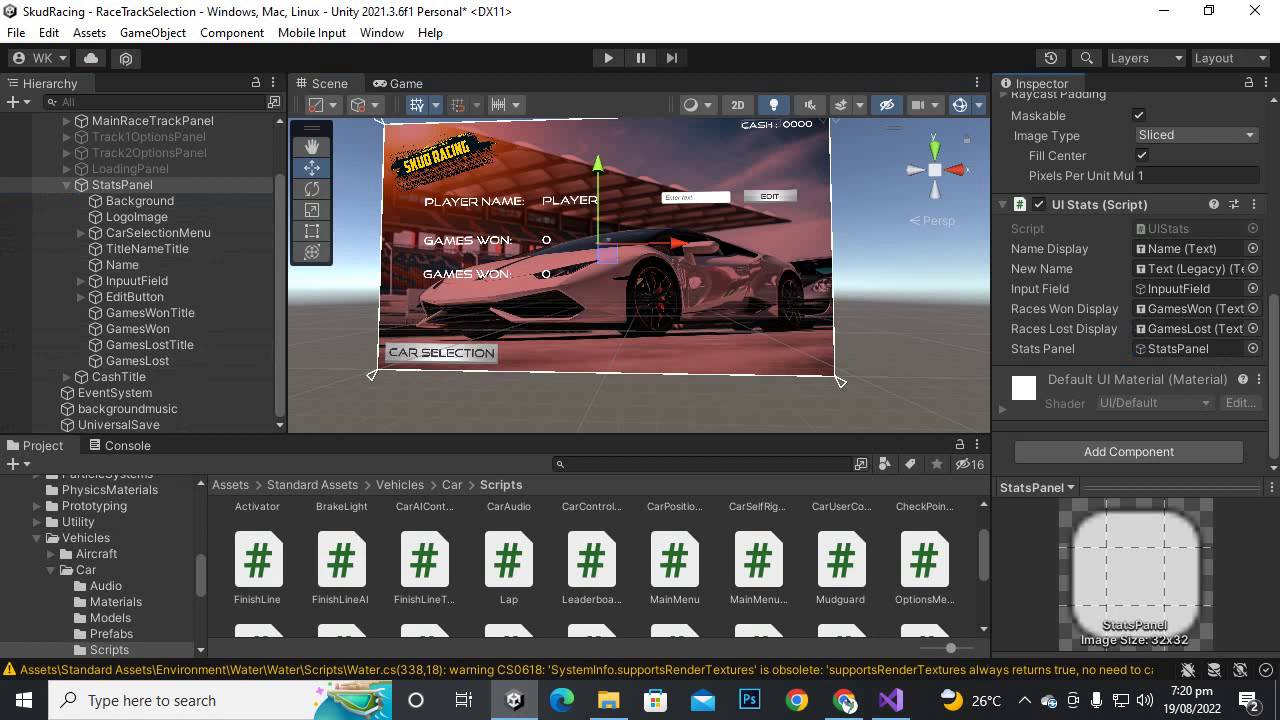
Add an On Click event to StatsPanel's CarSelectionMenu button that calls UIStats.SwitchOffStats on the StatsPanel object.
scroll(640, 276, "up", 7)
middle_click_drag(620, 276, 757, 251)
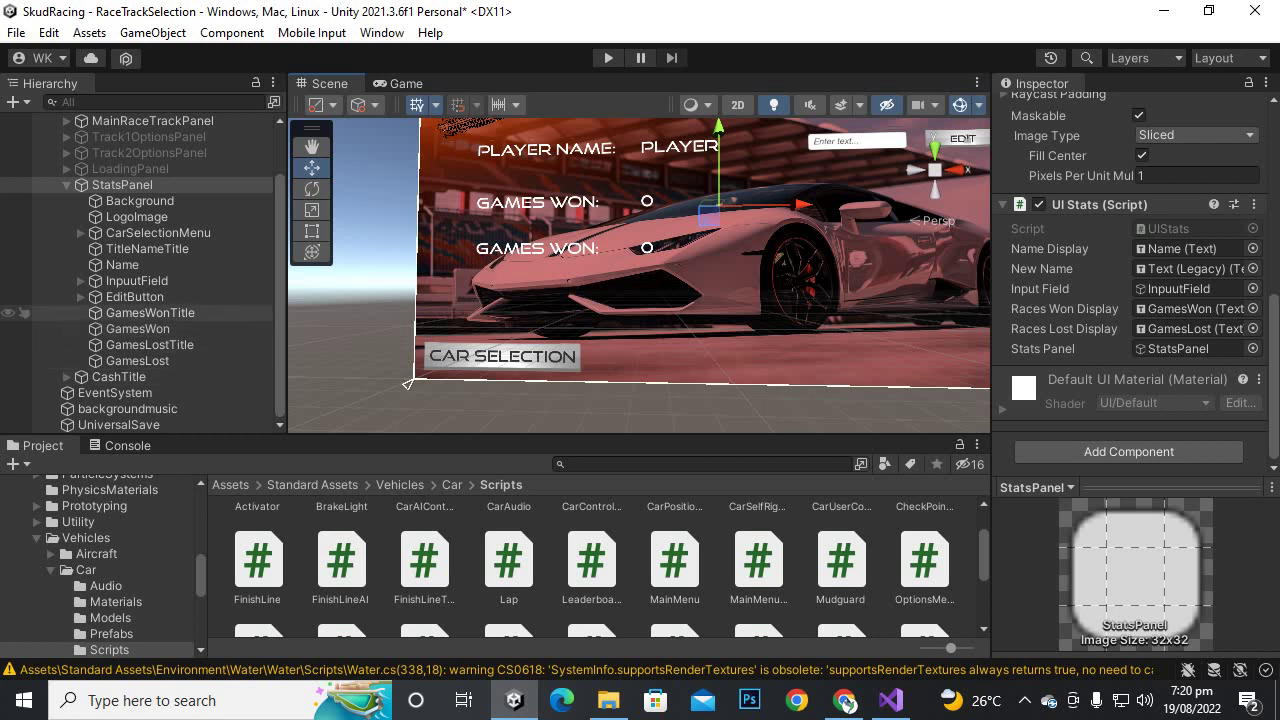
left_click(158, 232)
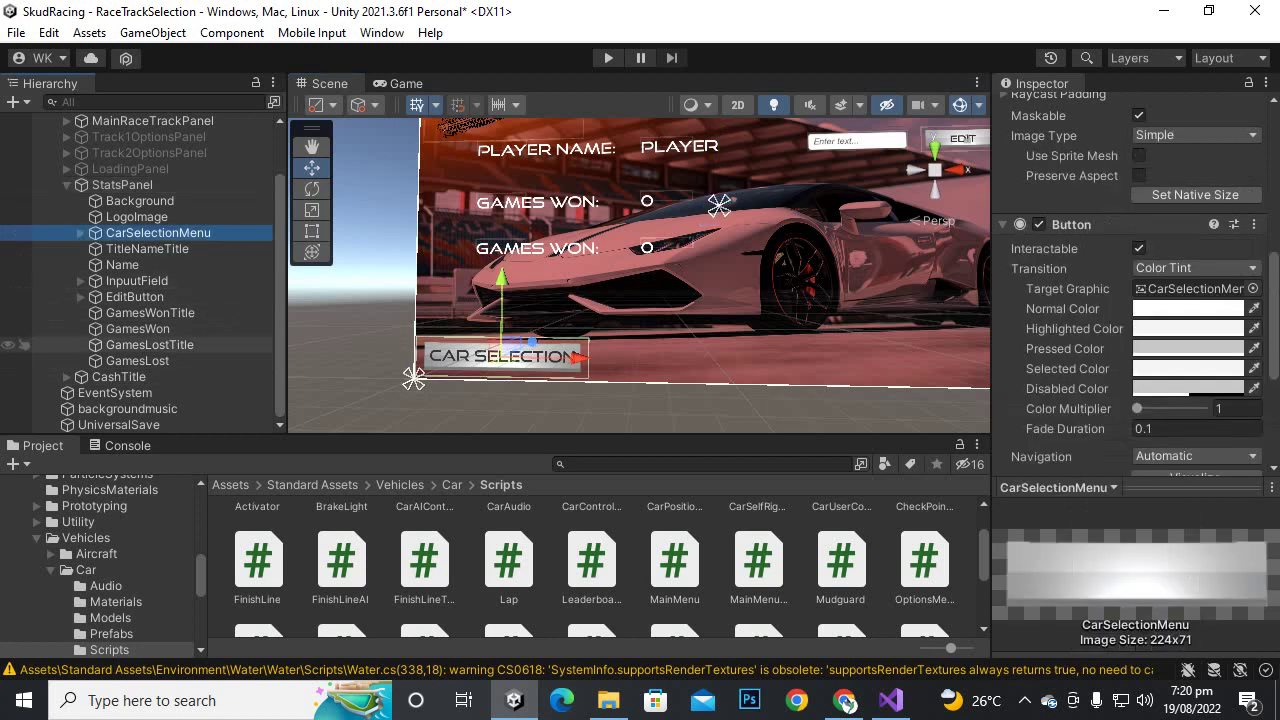
scroll(1130, 250, "down", 5)
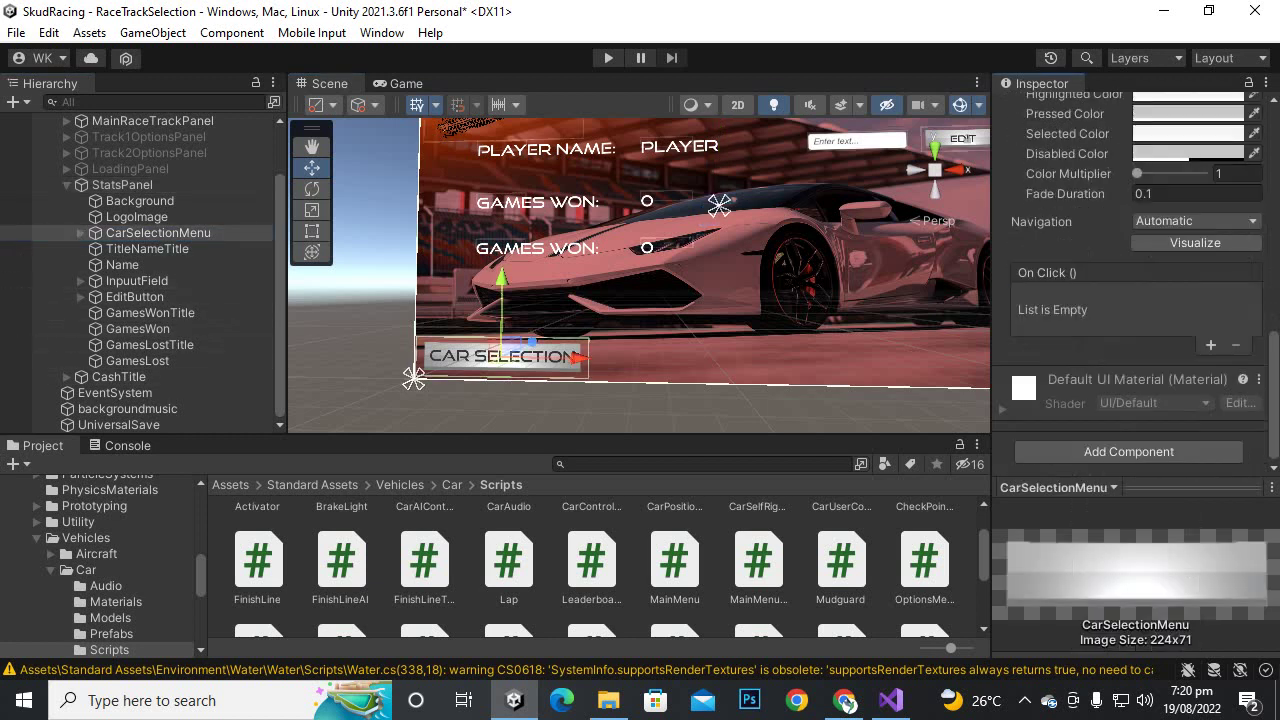
left_click(1210, 344)
left_click_drag(122, 184, 1060, 318)
left_click(1175, 297)
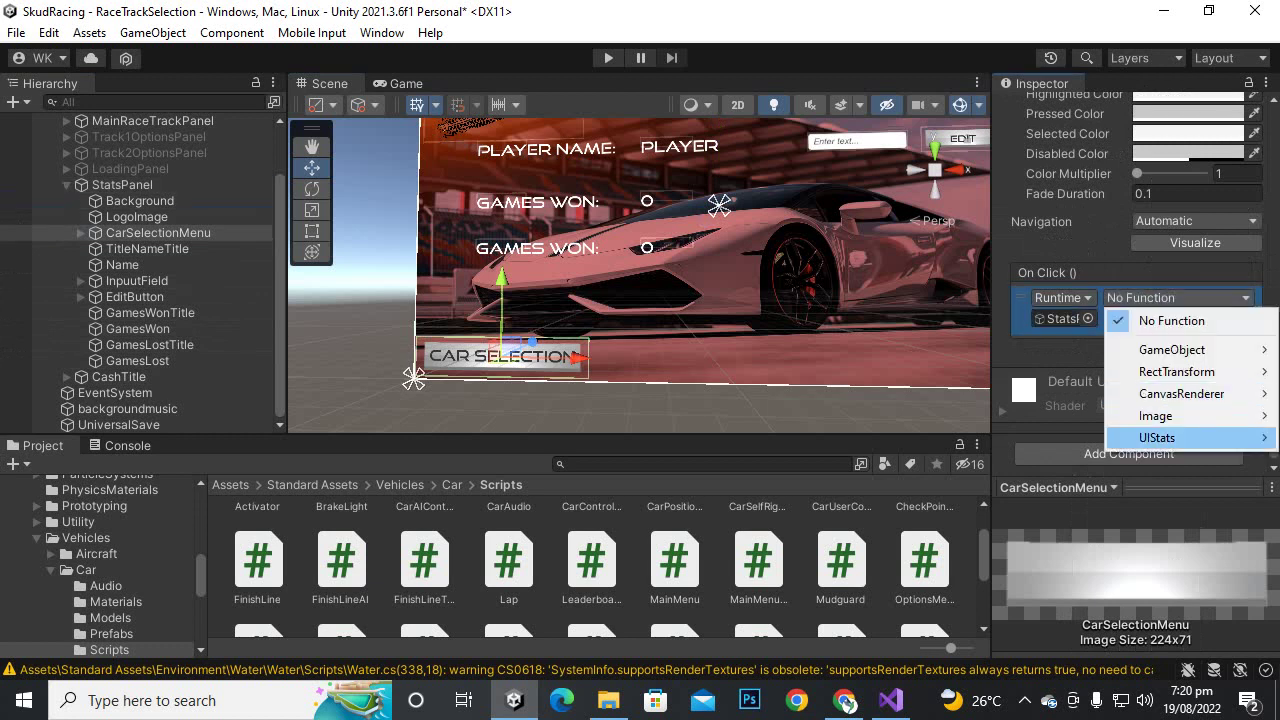
mouse_move(1170, 437)
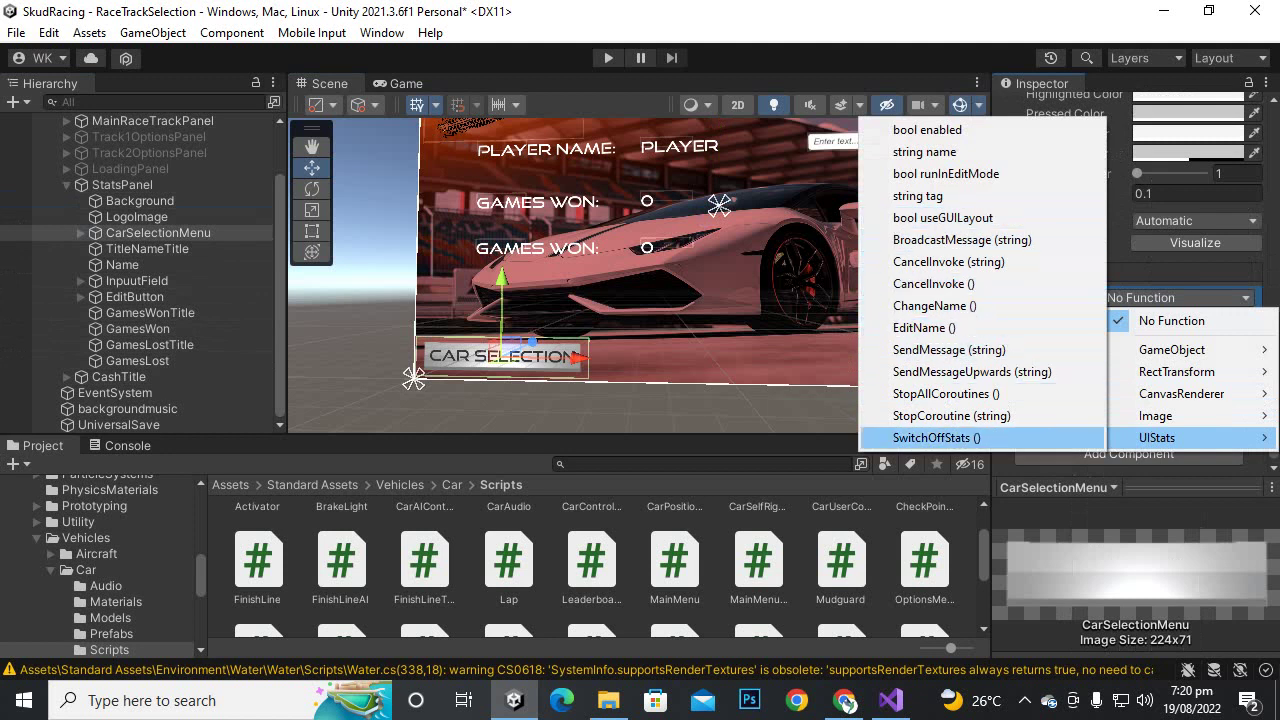
left_click(936, 437)
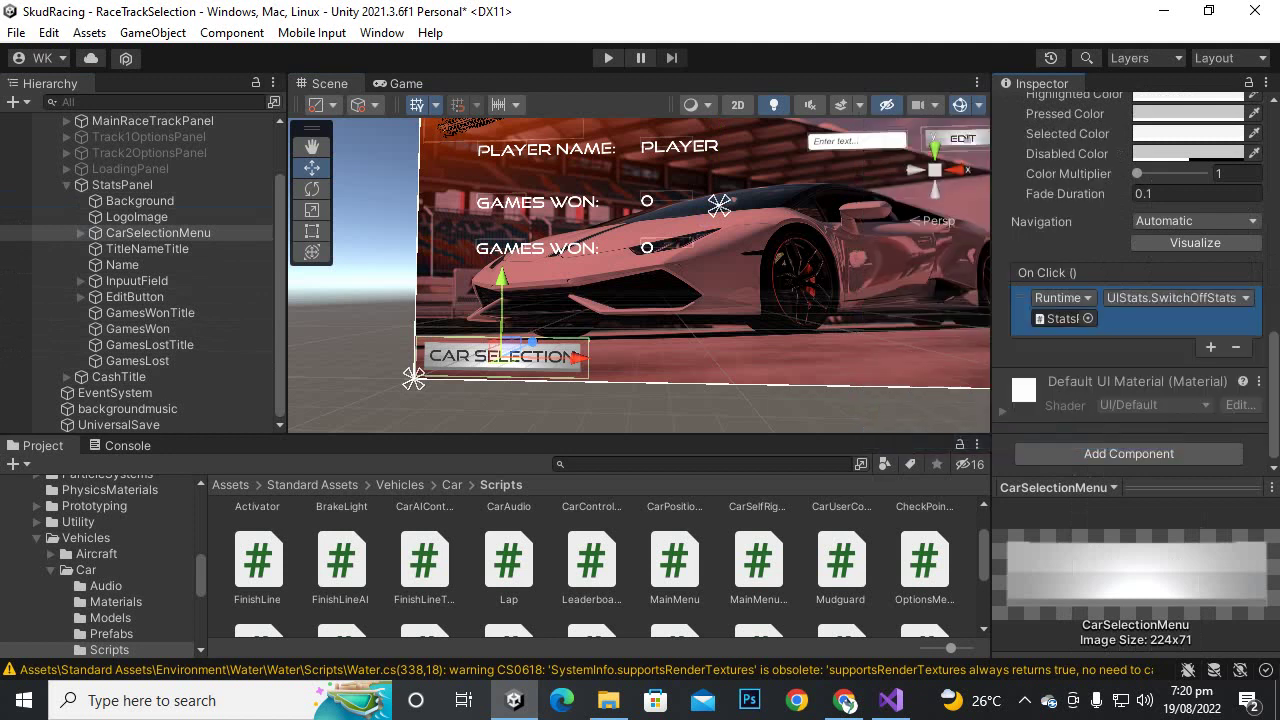
Deactivate the StatsPanel object.
left_click(130, 185)
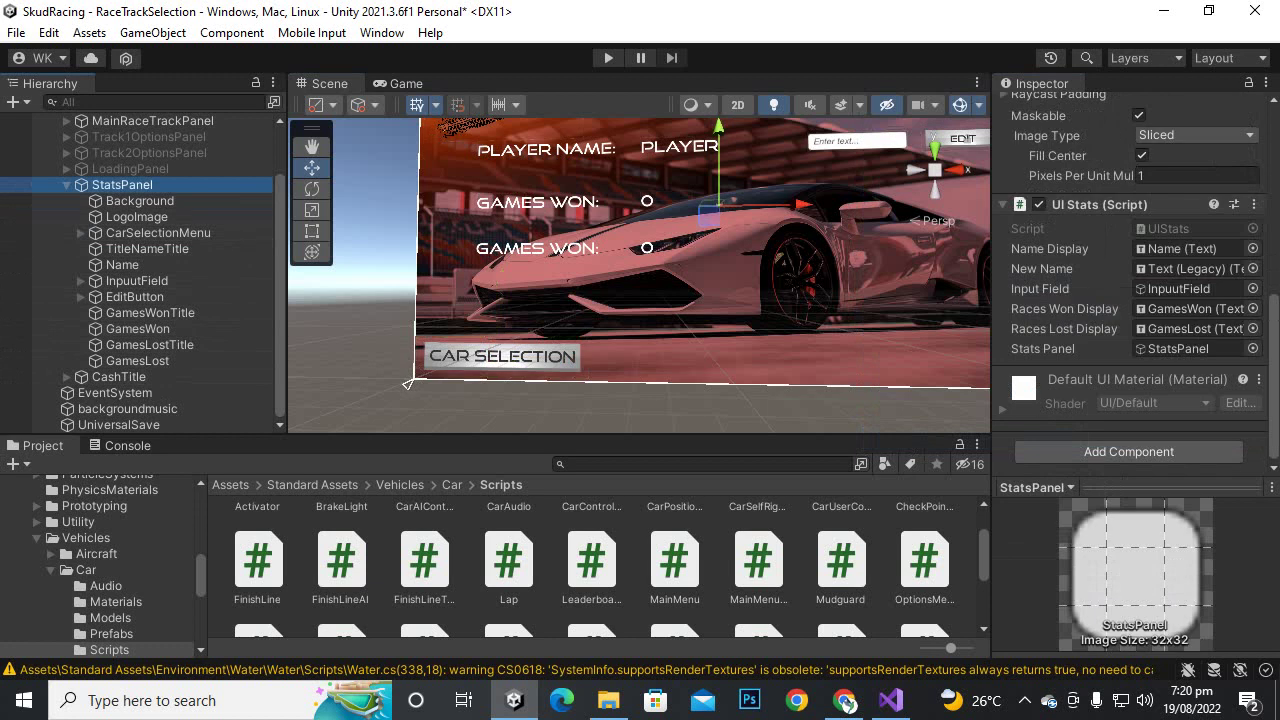
left_click(1045, 110)
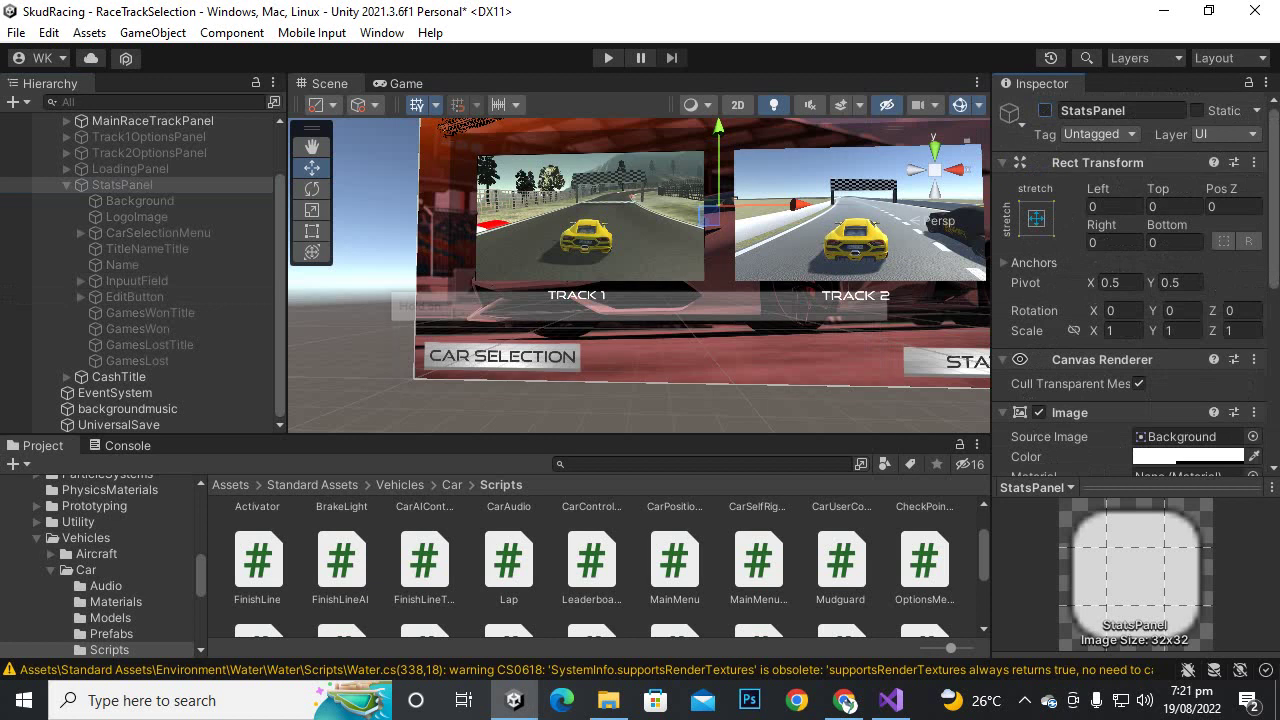
Add an On Click event to MainRaceTrackPanel's StatsButton that calls MainMenuCash.SwitchStatsPanelOn on the CashTitle object.
scroll(639, 276, "down", 3)
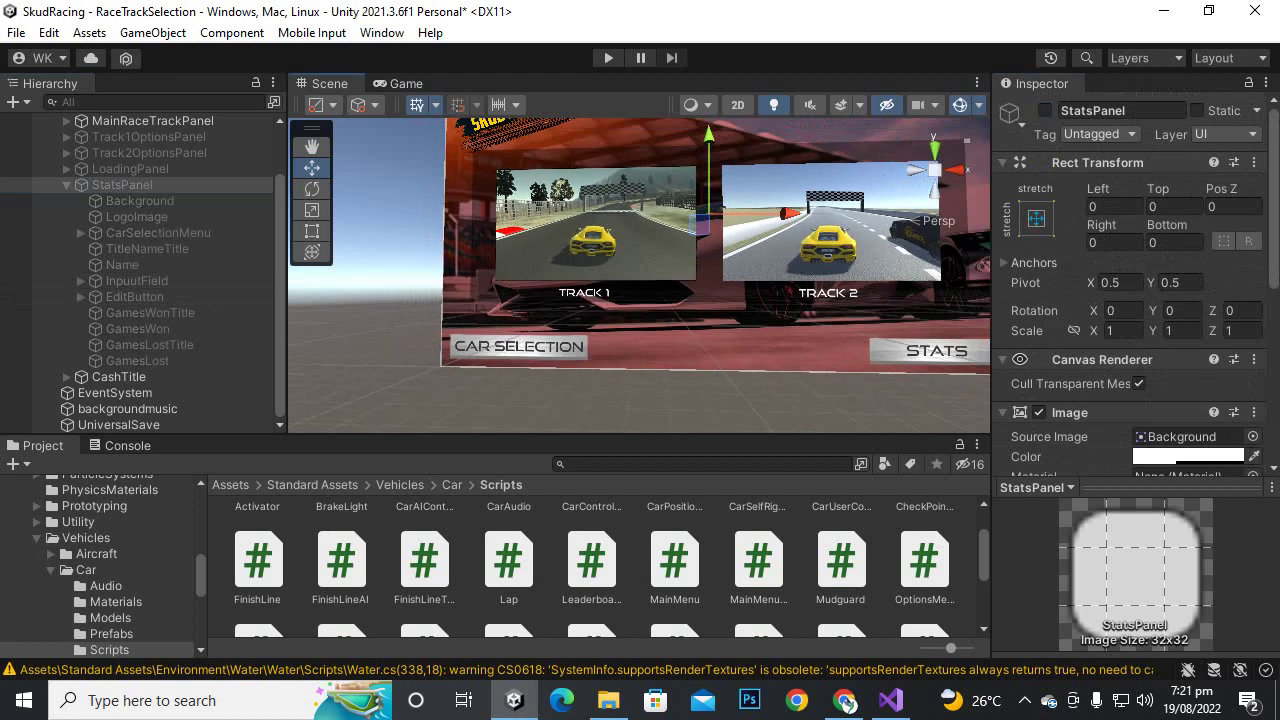
left_click(935, 351)
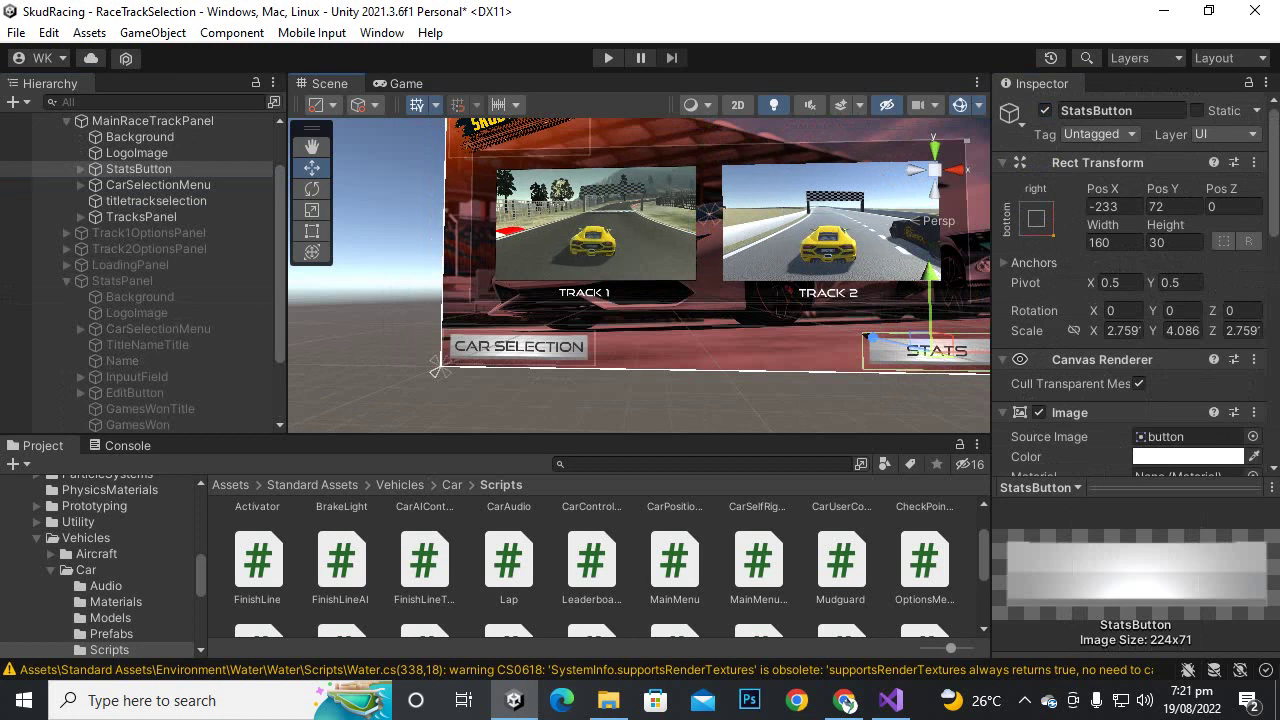
scroll(1135, 280, "down", 10)
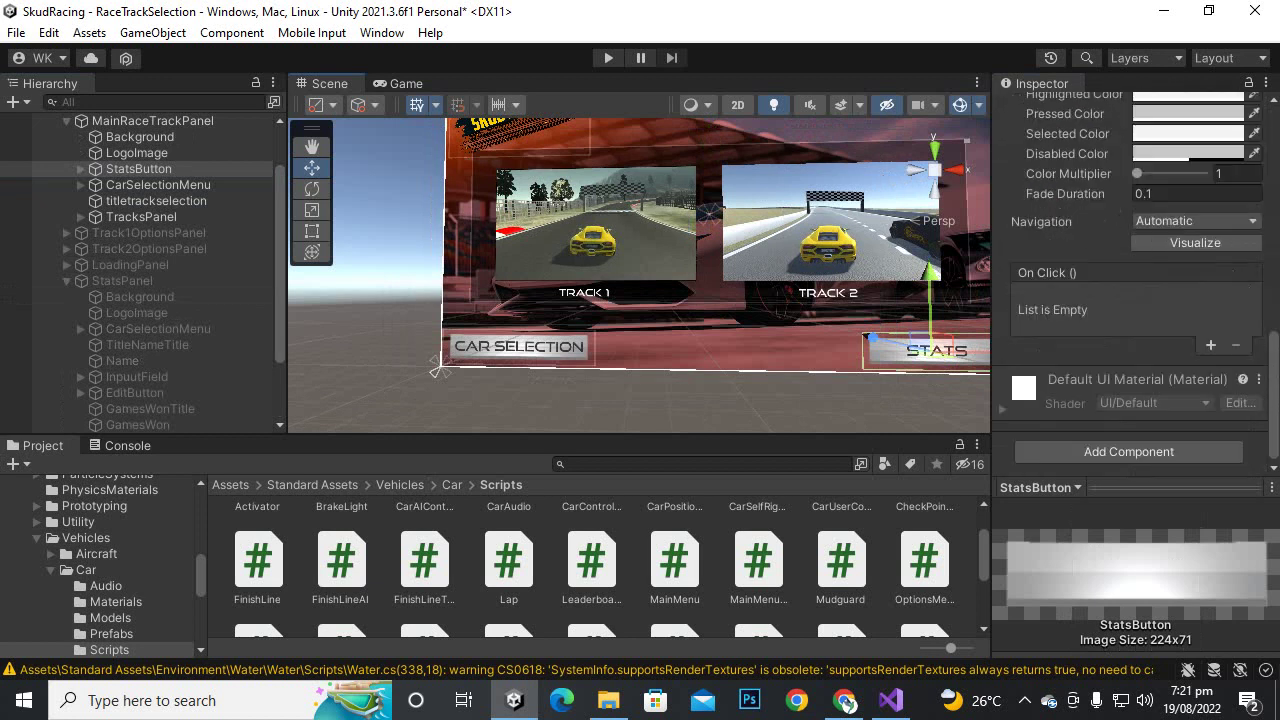
left_click(1210, 345)
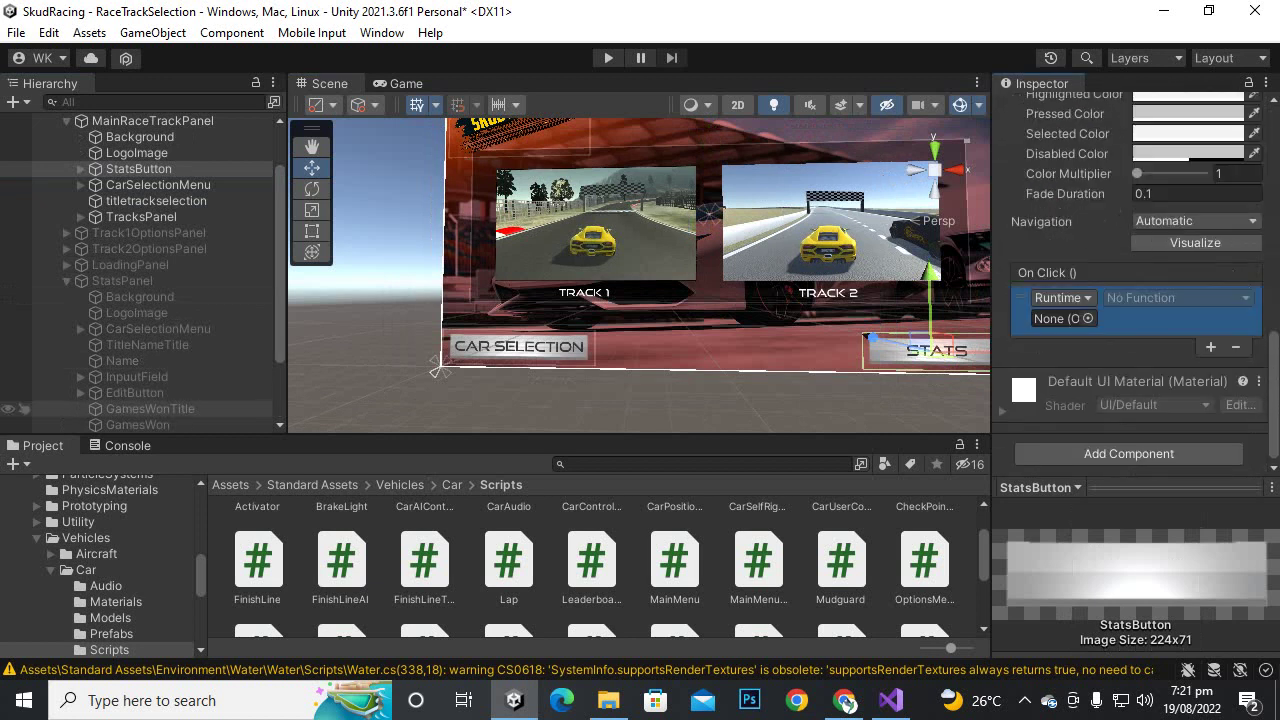
scroll(140, 330, "down", 3)
left_click_drag(119, 376, 1060, 318)
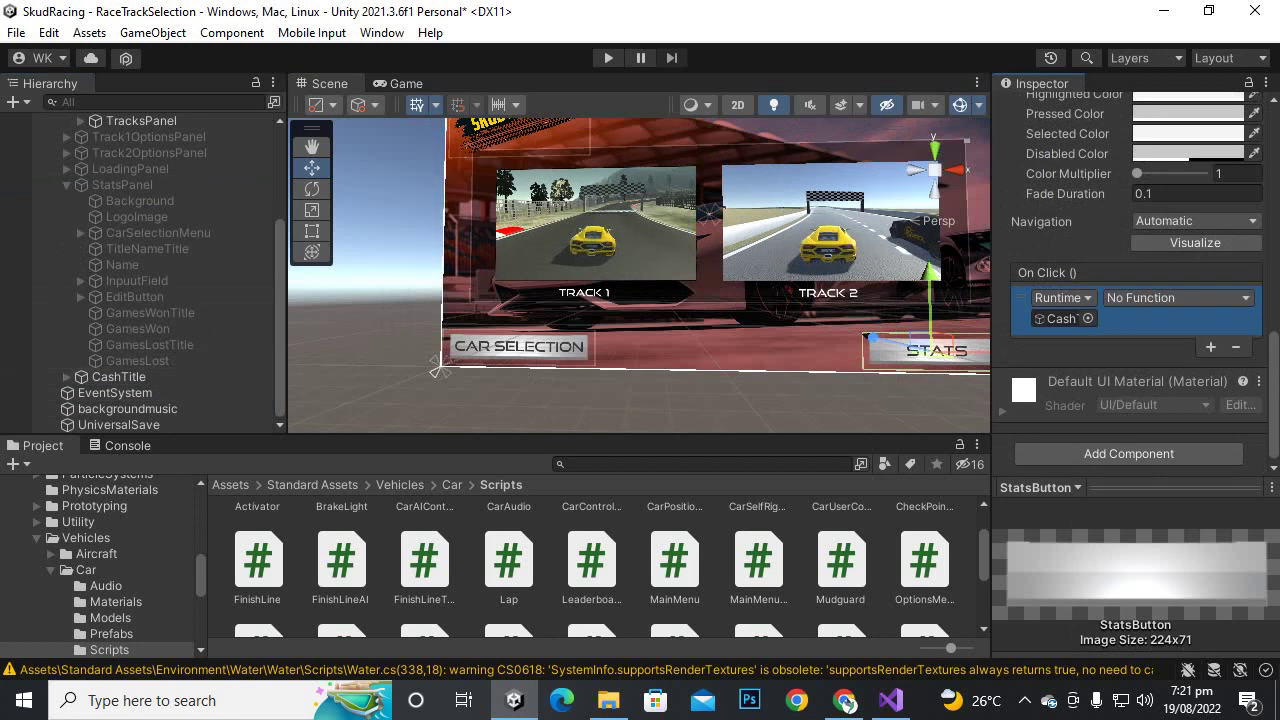
left_click(1175, 297)
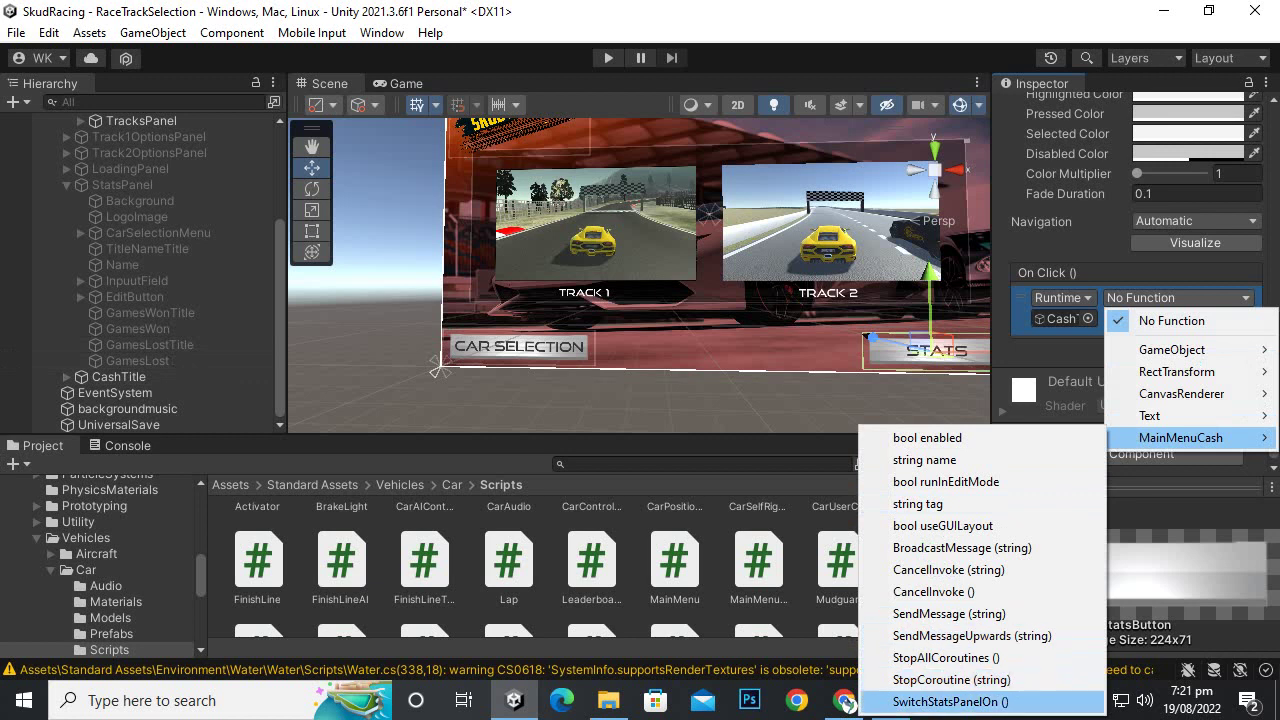
left_click(945, 701)
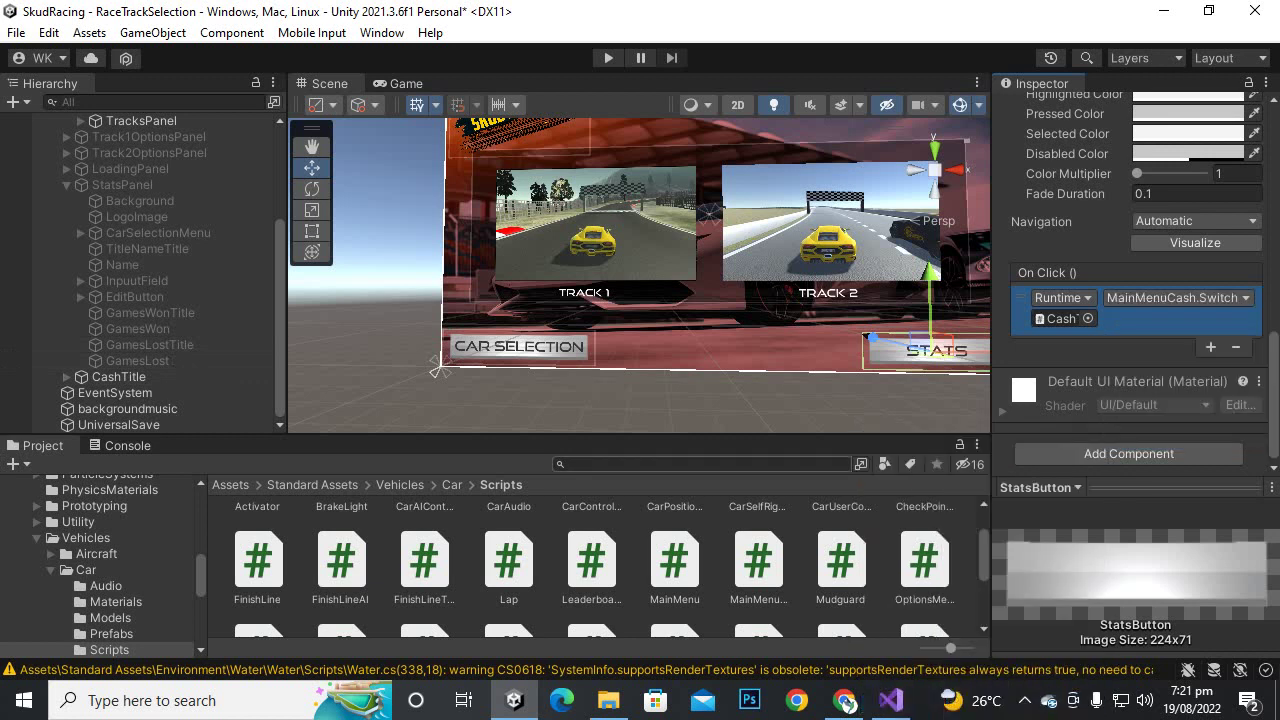
Run the game and test opening the stats panel, returning to track selection and opening the stats again.
key("ctrl+p")
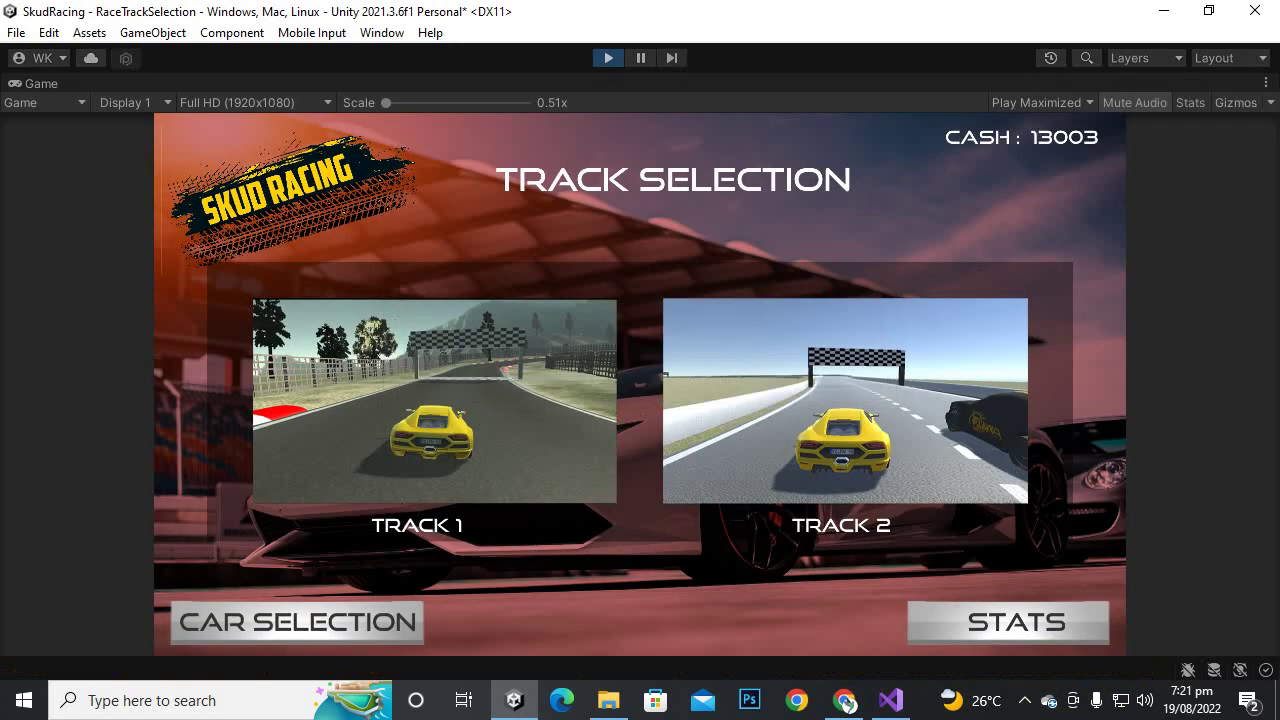
left_click(1008, 622)
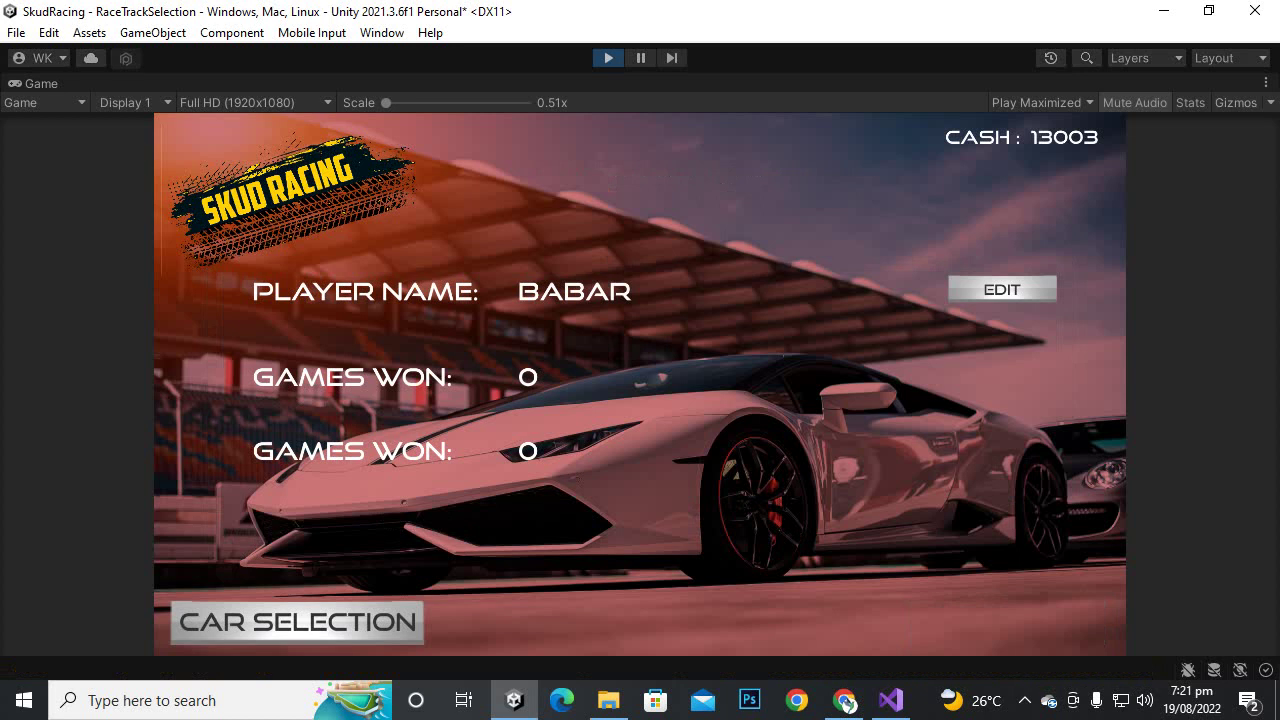
left_click(297, 623)
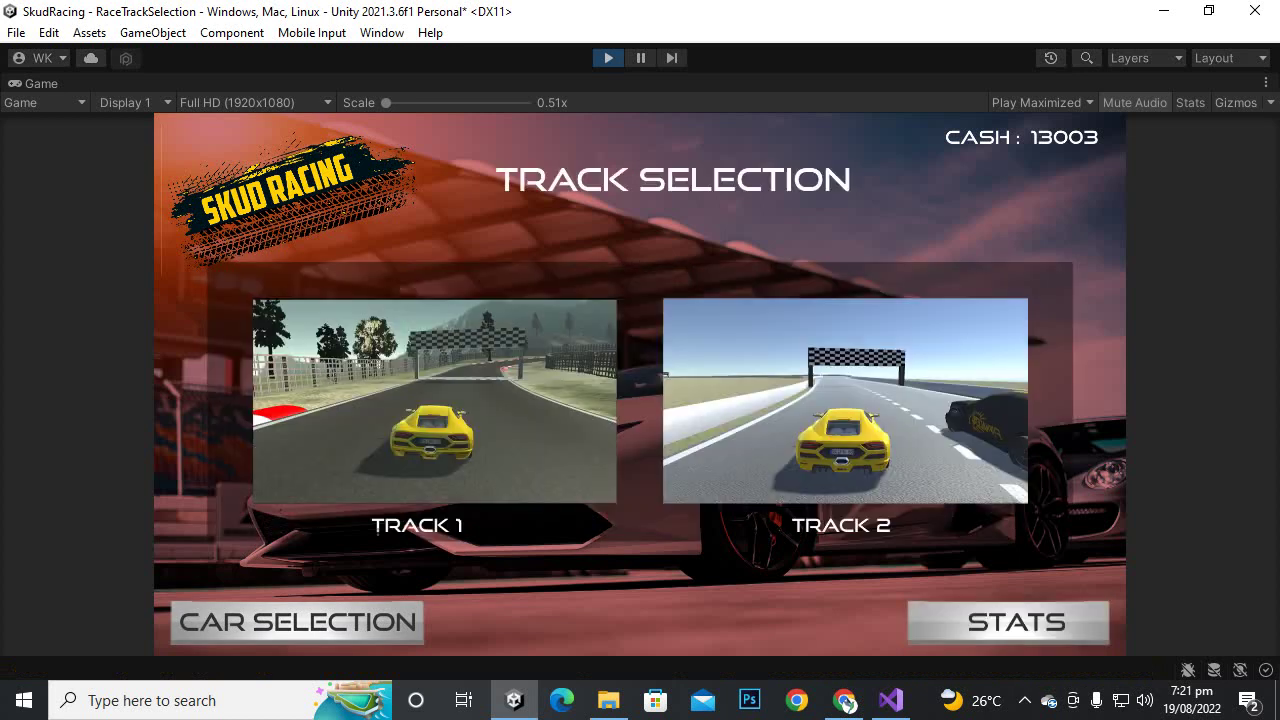
left_click(1008, 622)
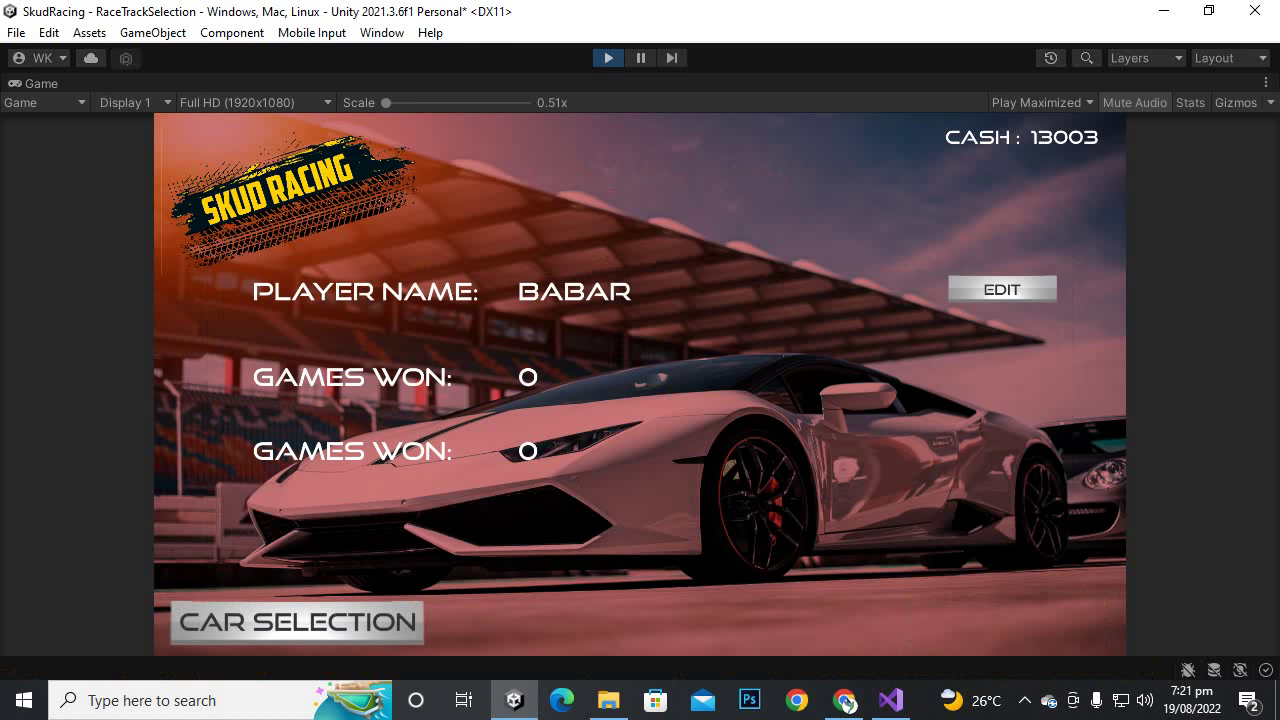
Test the stats panel's Edit button by entering a new player name, reopen the panel to check it, and stop the game.
left_click(1002, 289)
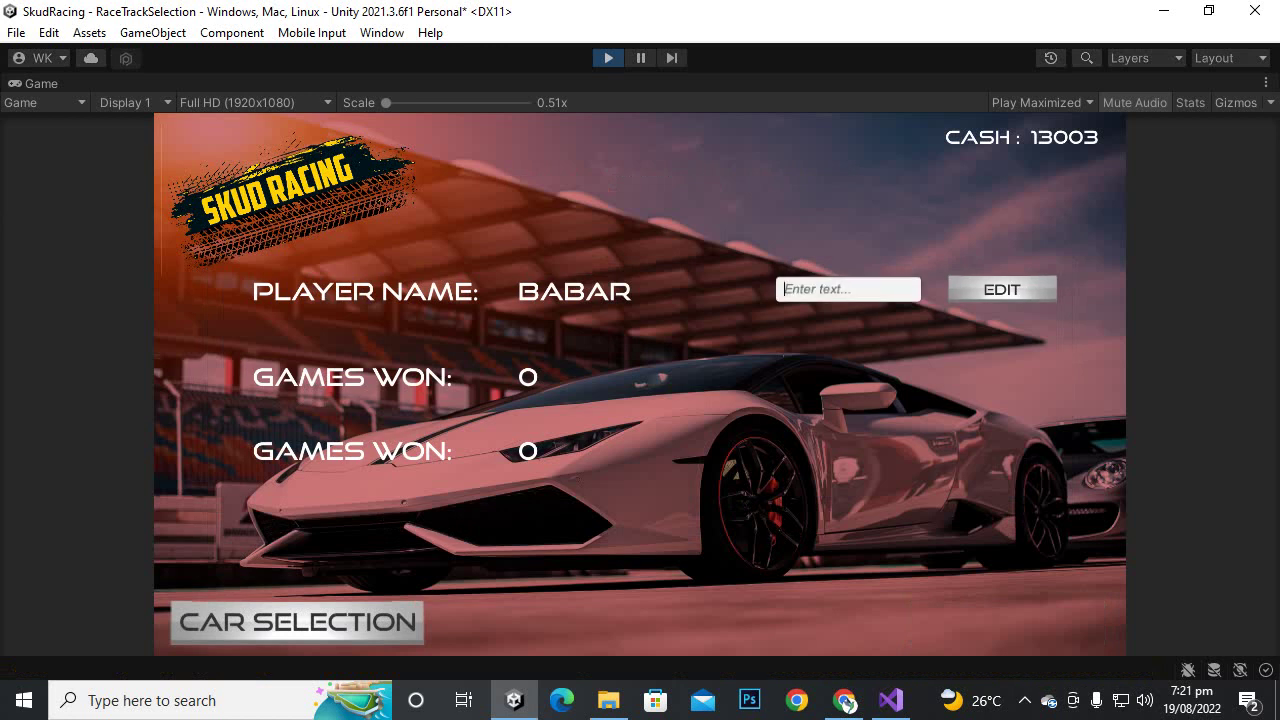
type("ali")
key("Return")
left_click(297, 623)
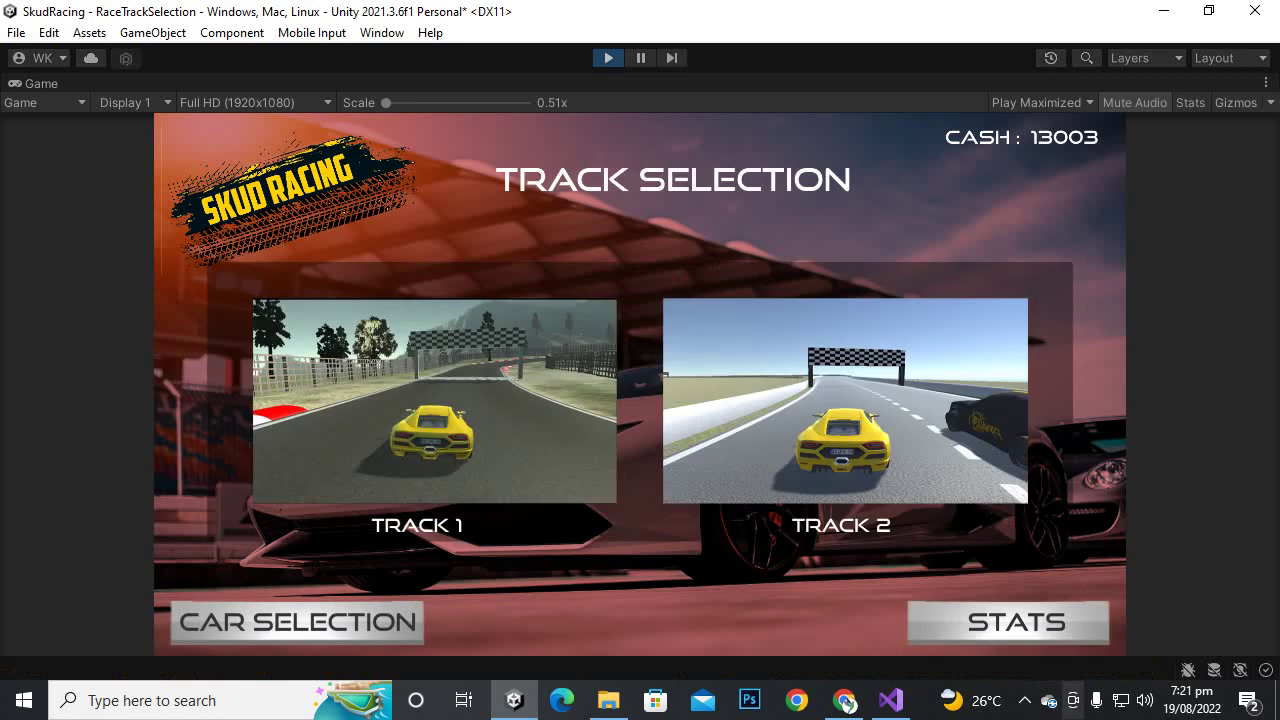
left_click(1008, 623)
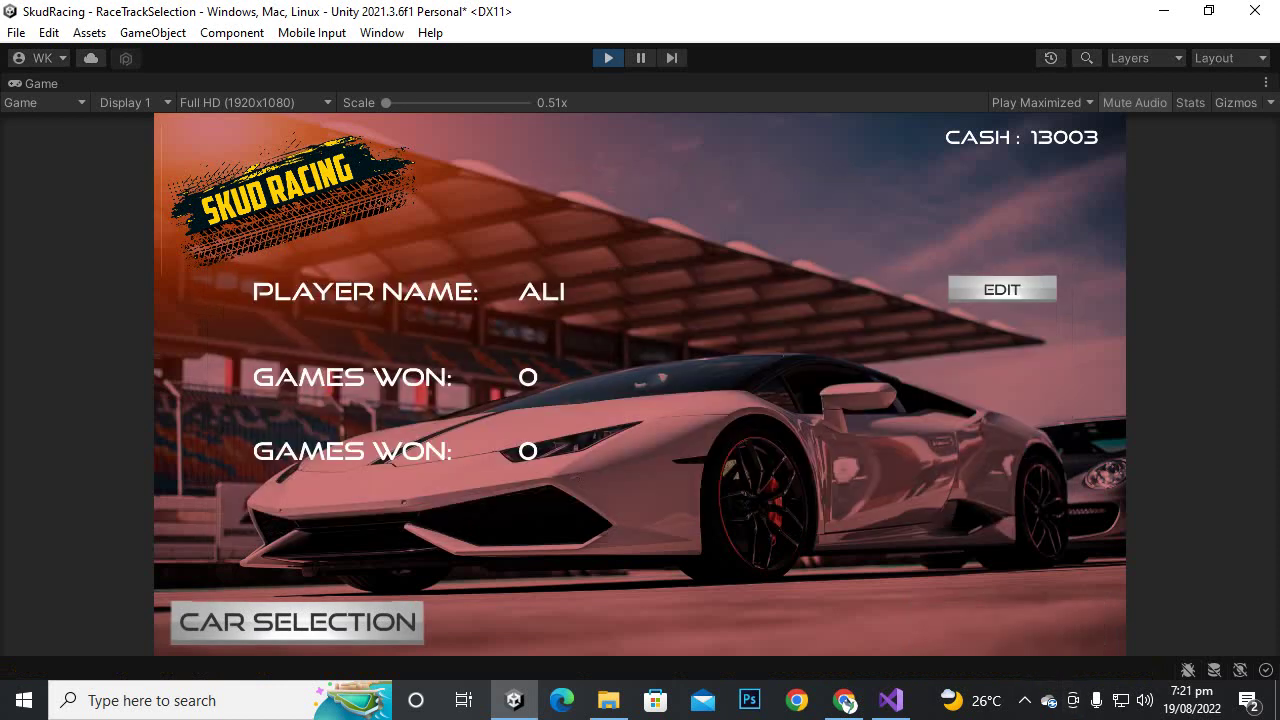
key("ctrl+p")
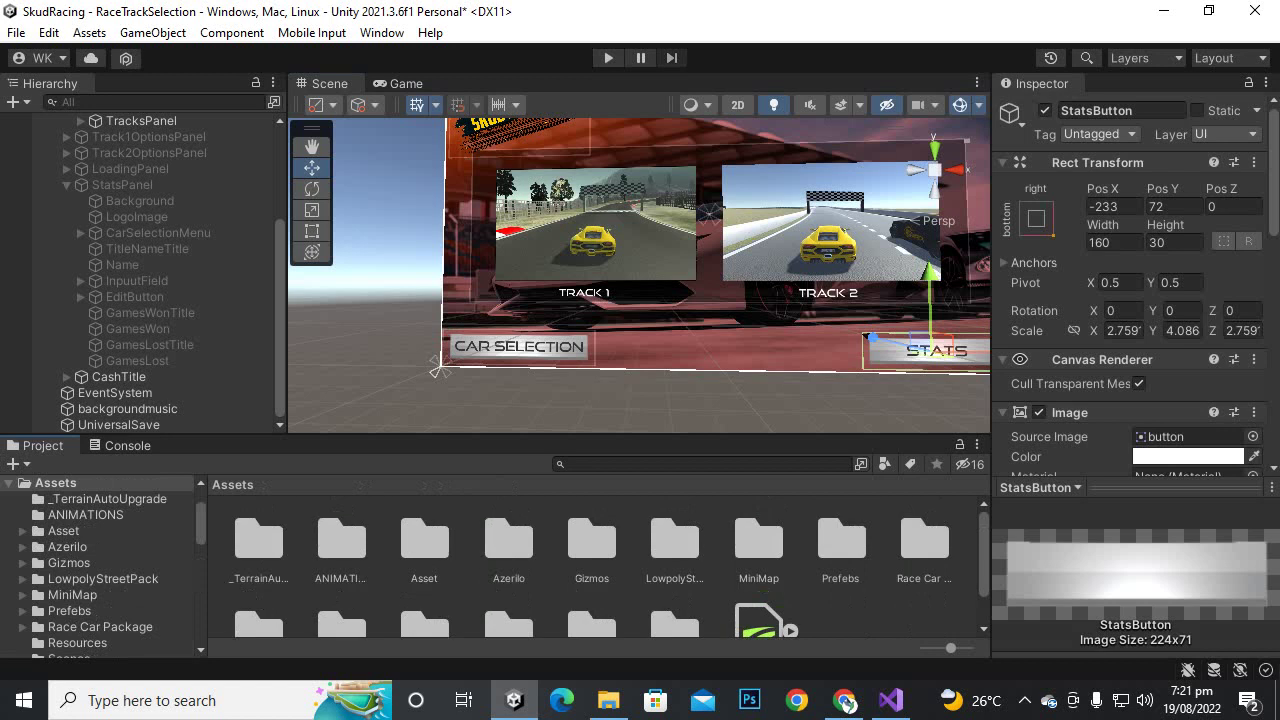
Open the Scene1RaceTrack scene from the Scenes folder, saving the changes to RaceTrackSelection.
double_click(340, 582)
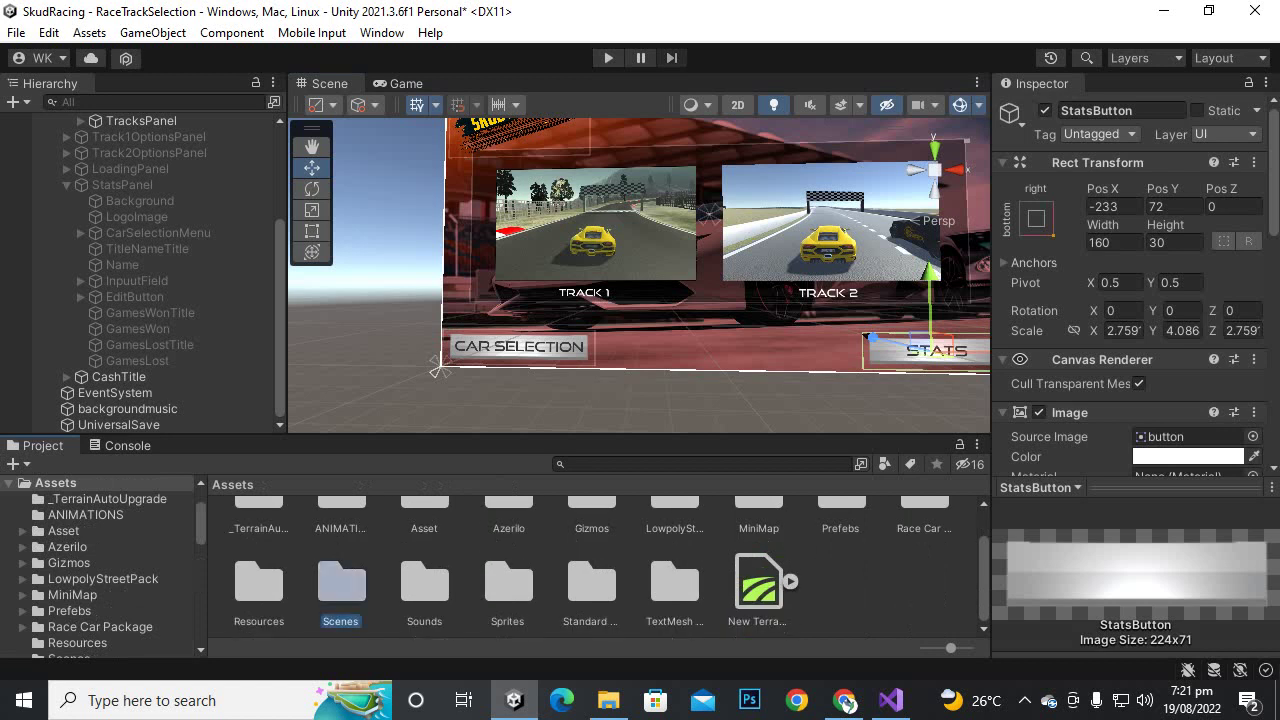
left_click(406, 541)
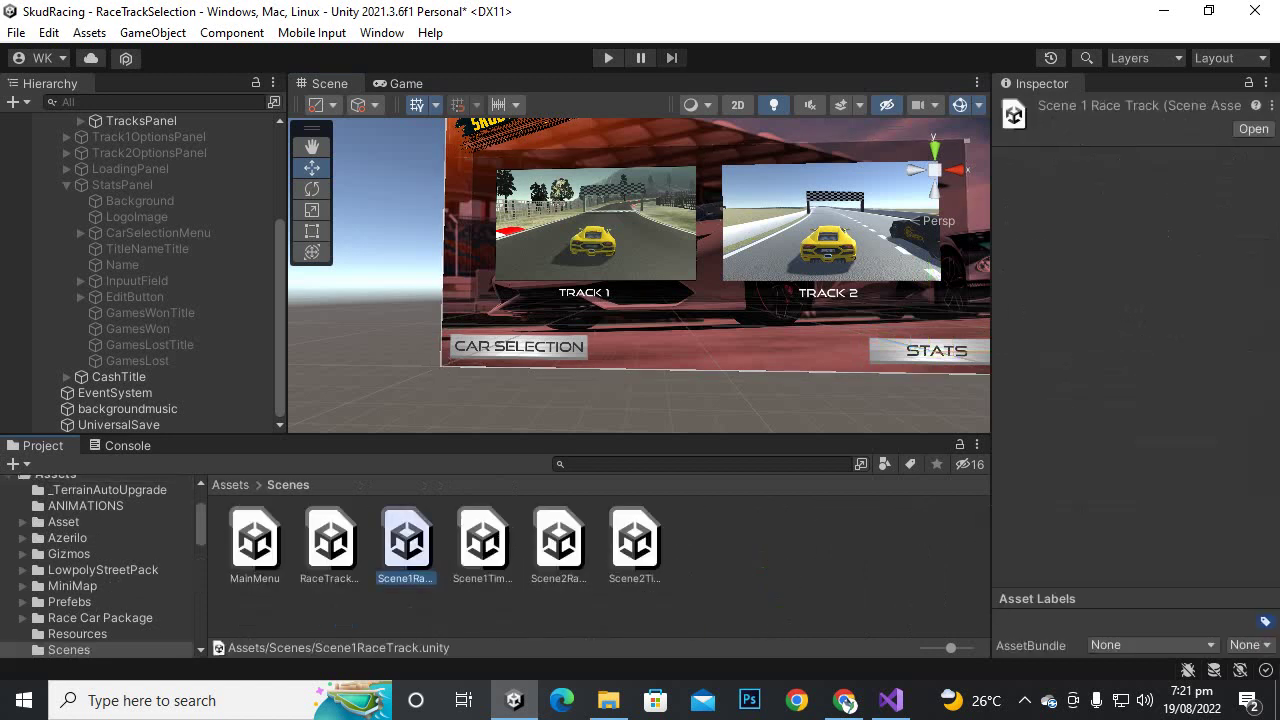
double_click(406, 545)
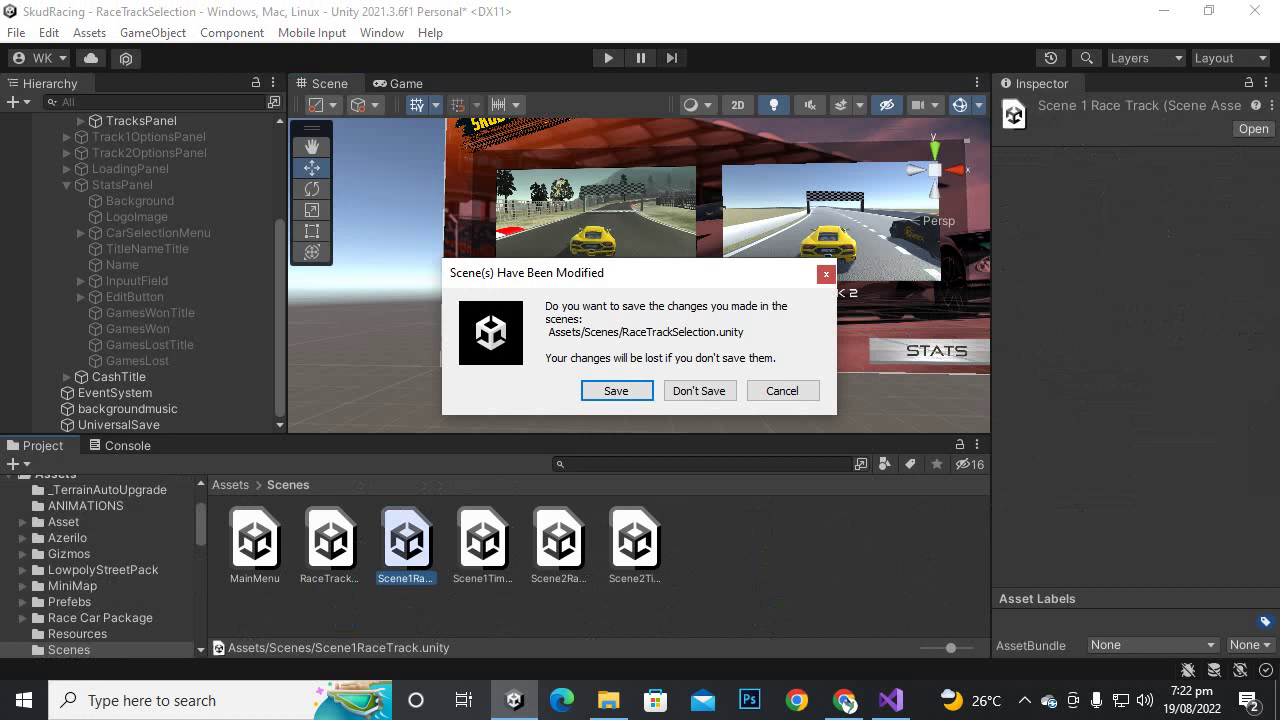
key("Return")
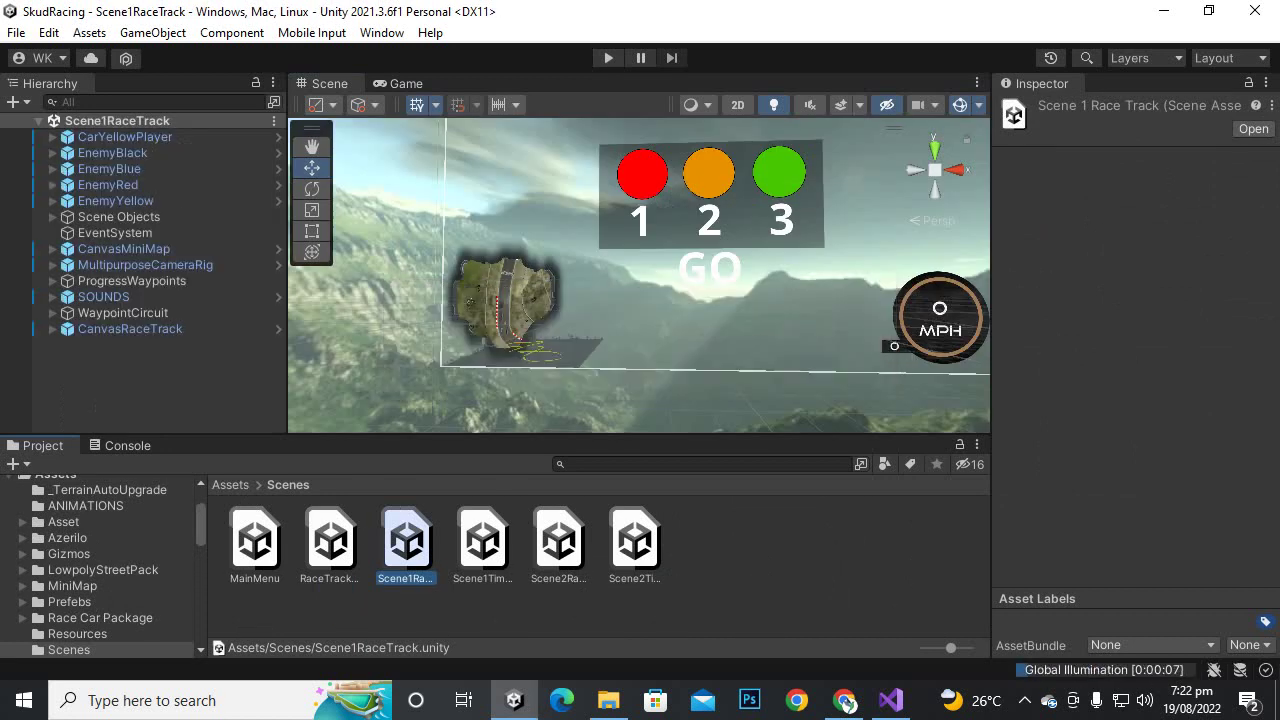
Activate the LeaderBoard object under CanvasRaceTrack.
left_click(130, 329)
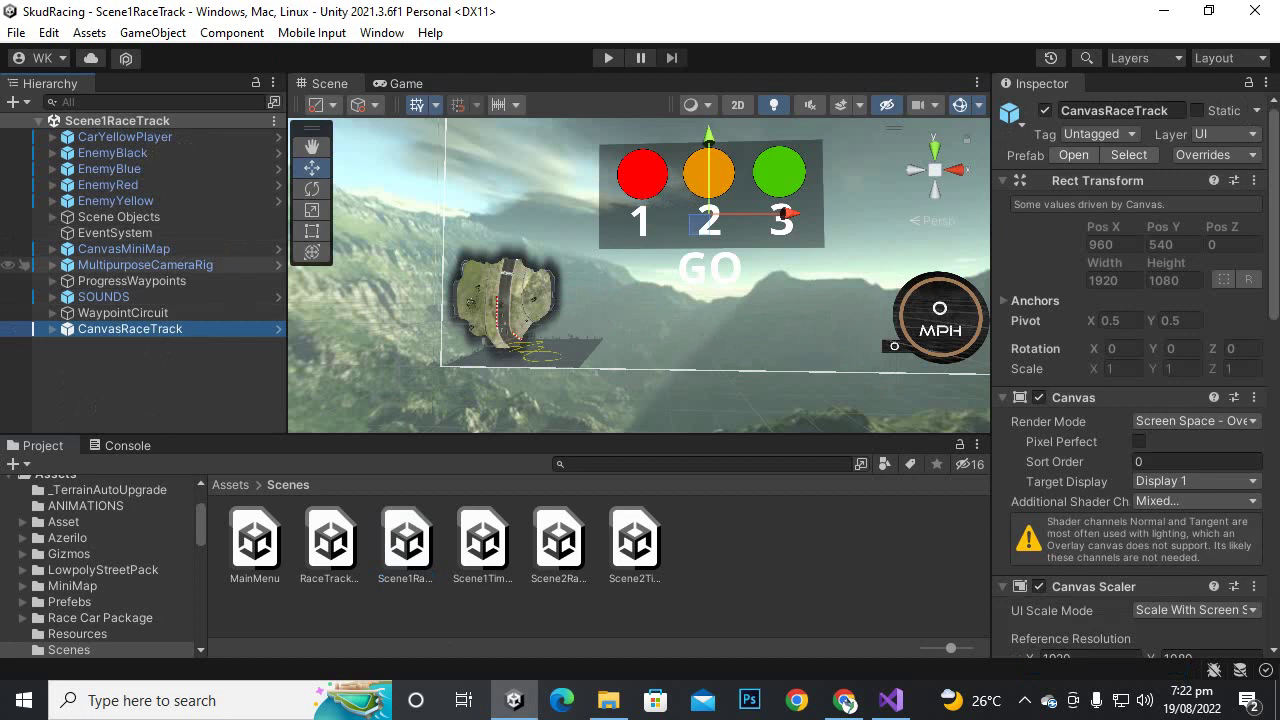
left_click(53, 329)
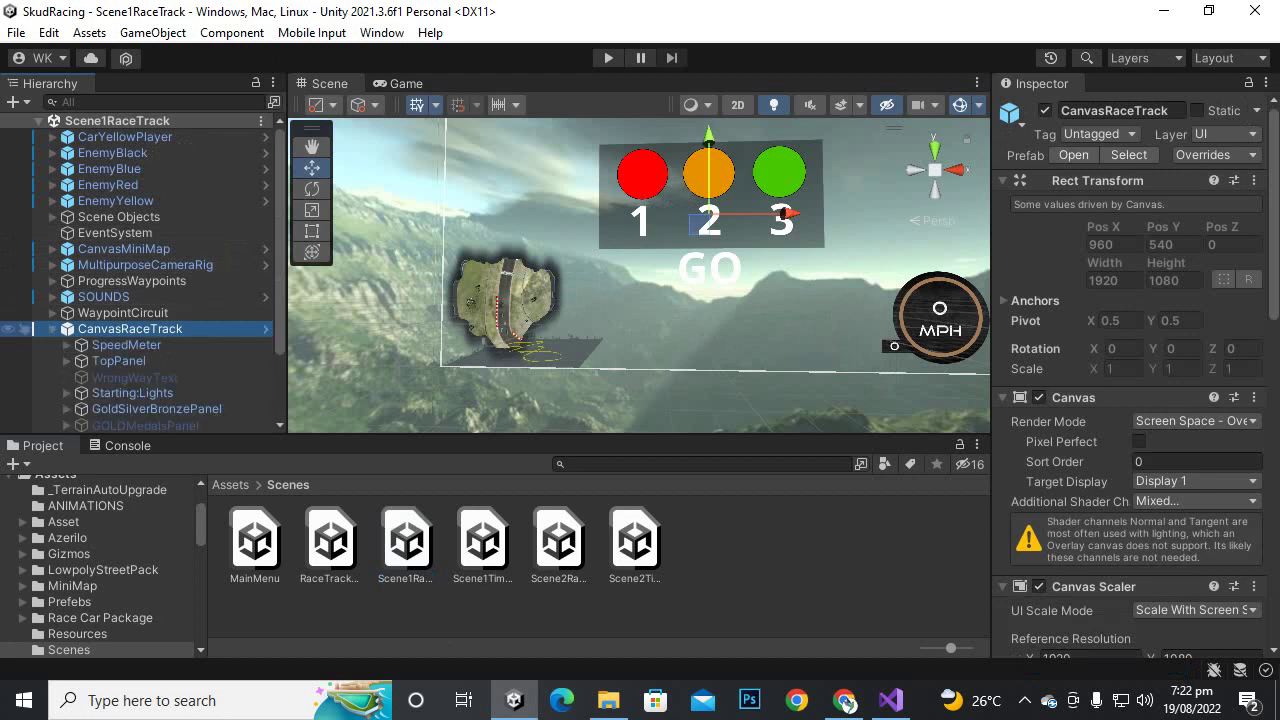
scroll(140, 300, "down", 3)
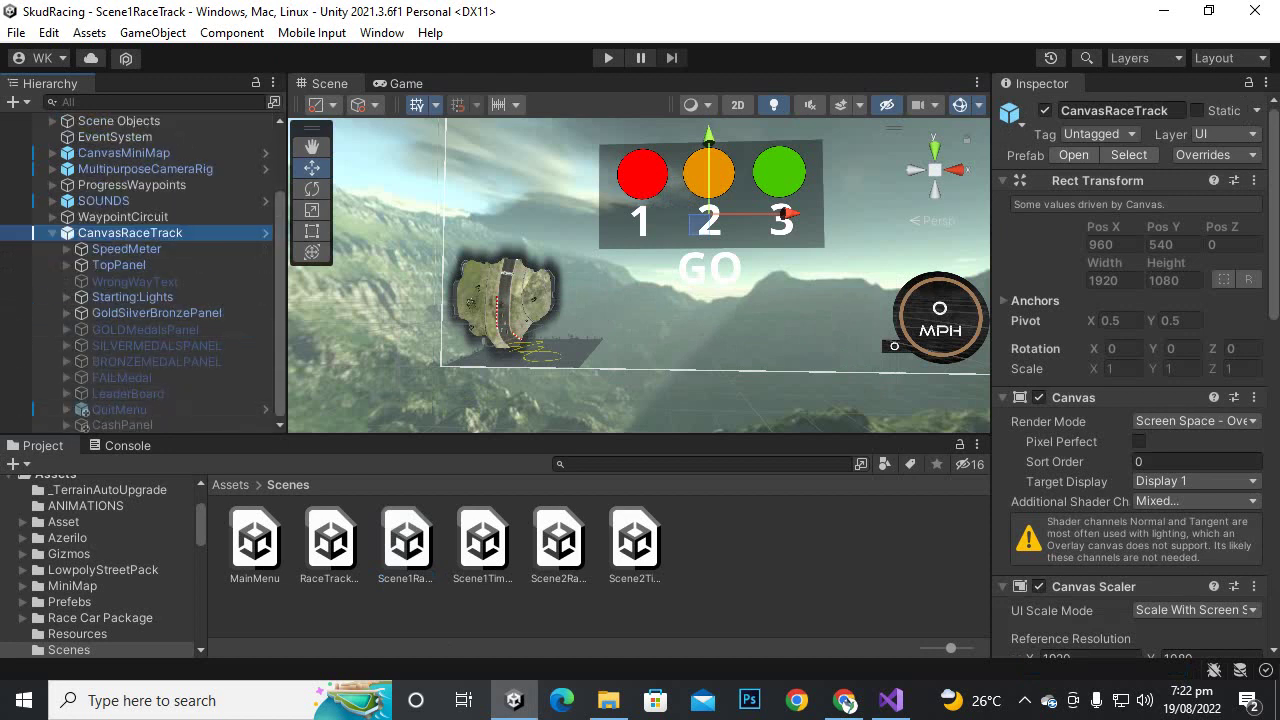
left_click(120, 393)
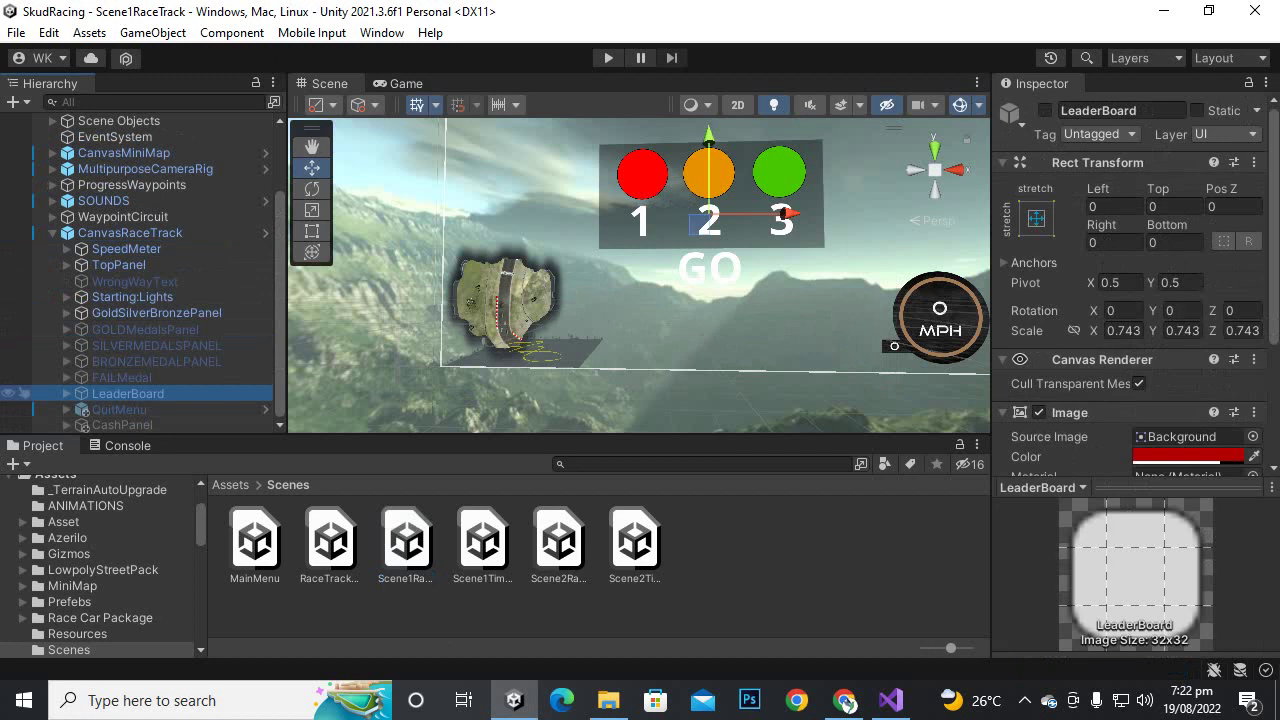
left_click(1045, 110)
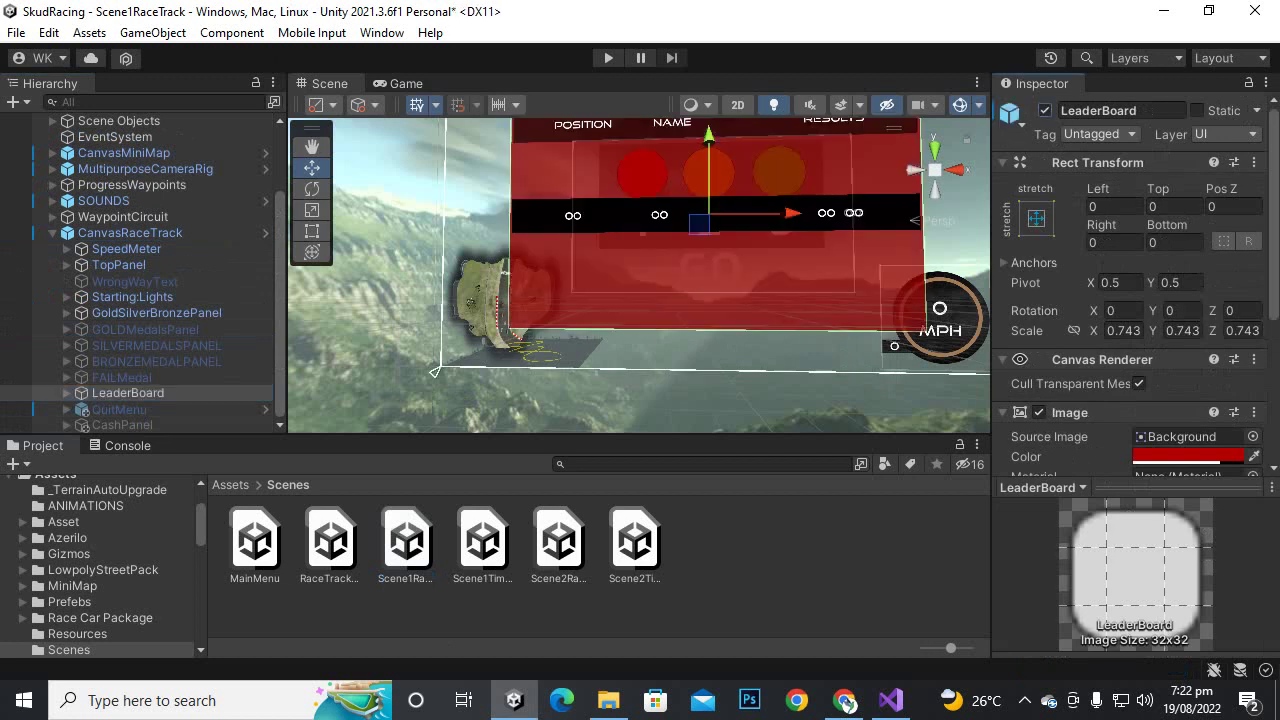
scroll(860, 400, "up", 3)
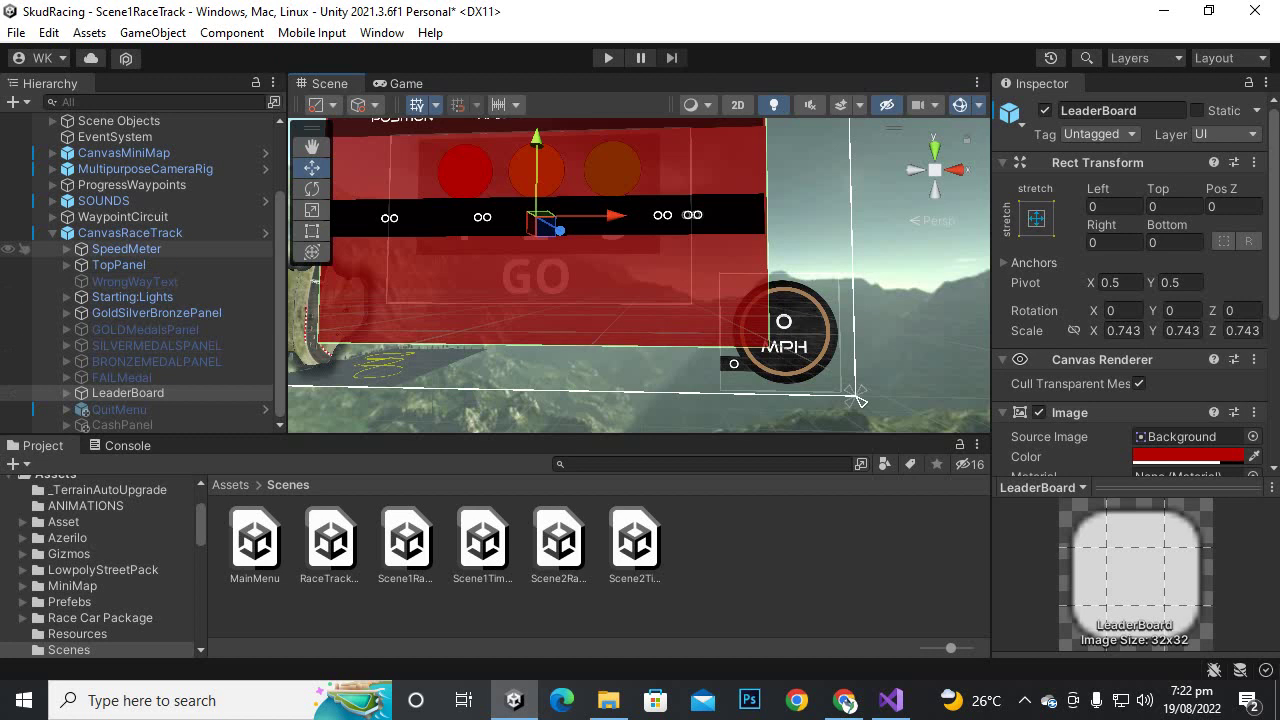
Add a legacy UI Button under CanvasRaceTrack and name it continuebutton.
right_click(157, 236)
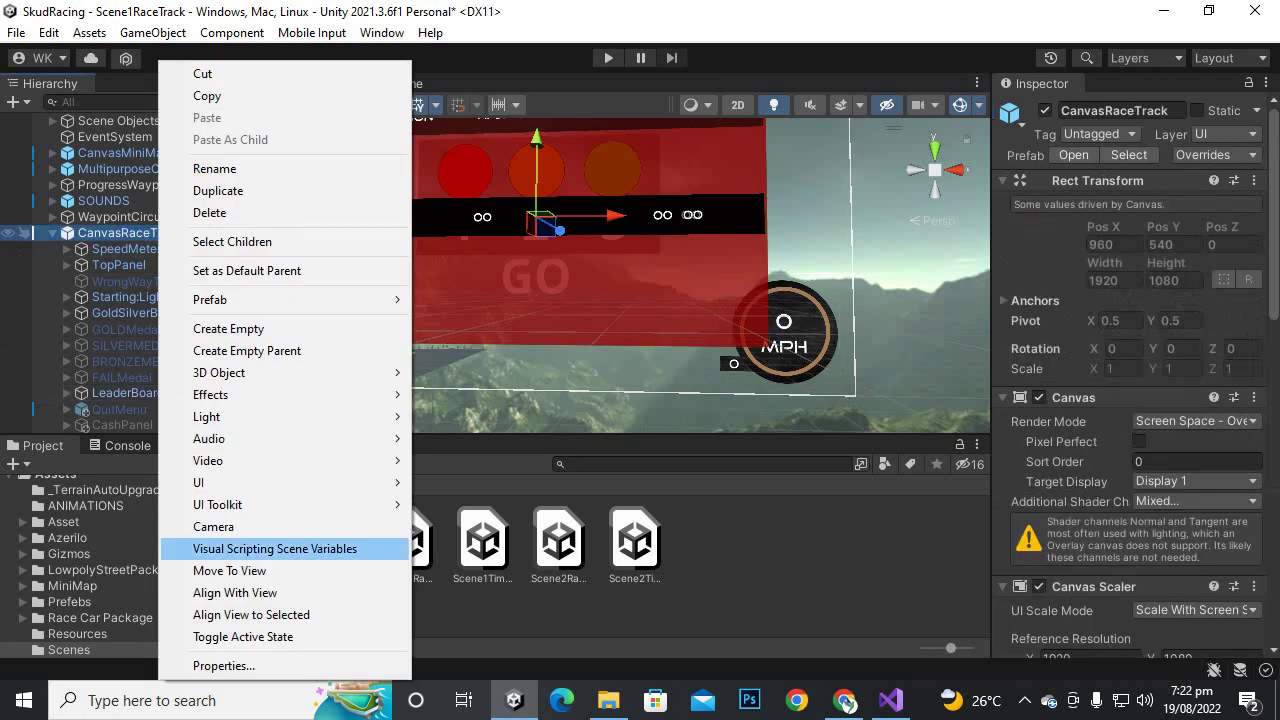
mouse_move(380, 482)
mouse_move(530, 482)
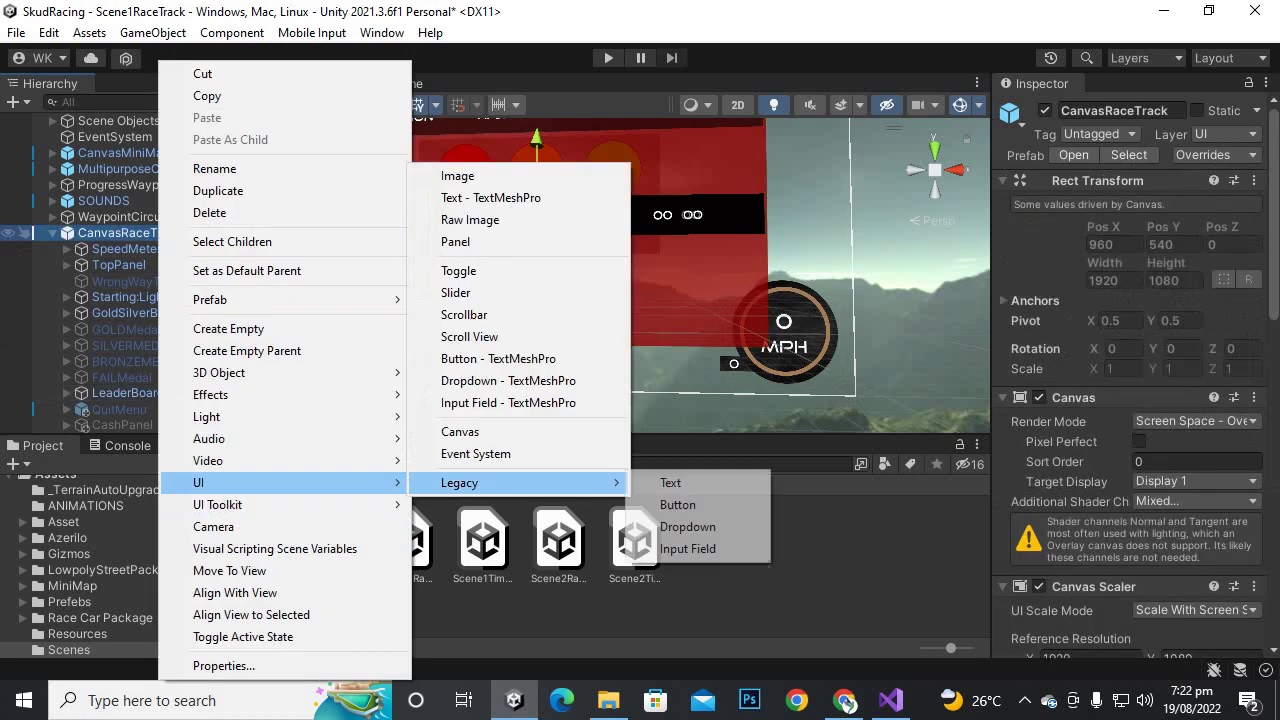
left_click(671, 503)
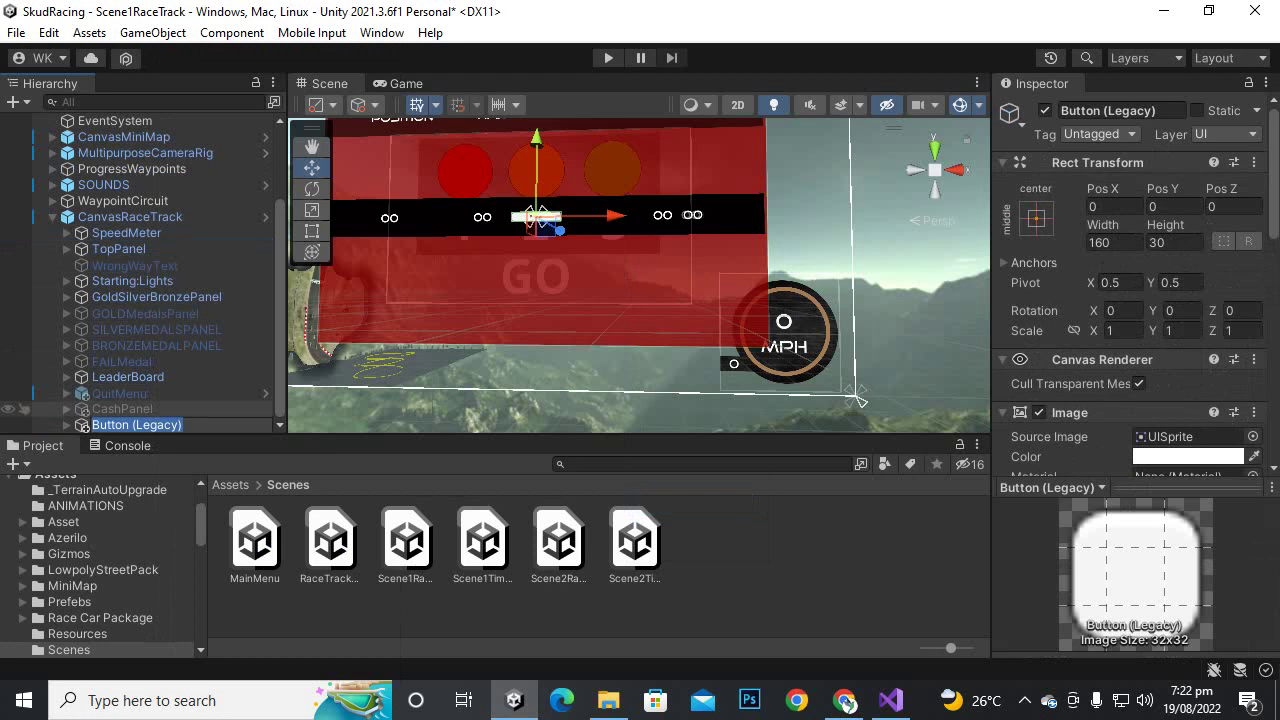
type("conti")
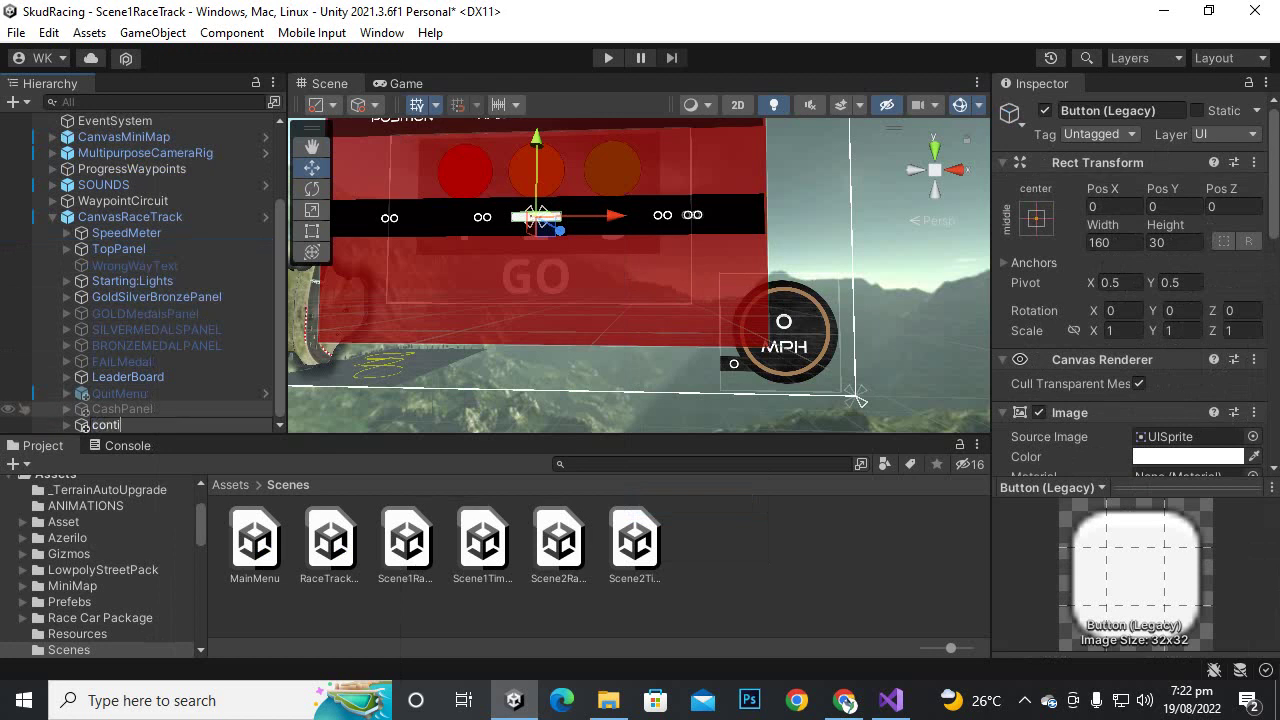
type("nuebutton")
key("Return")
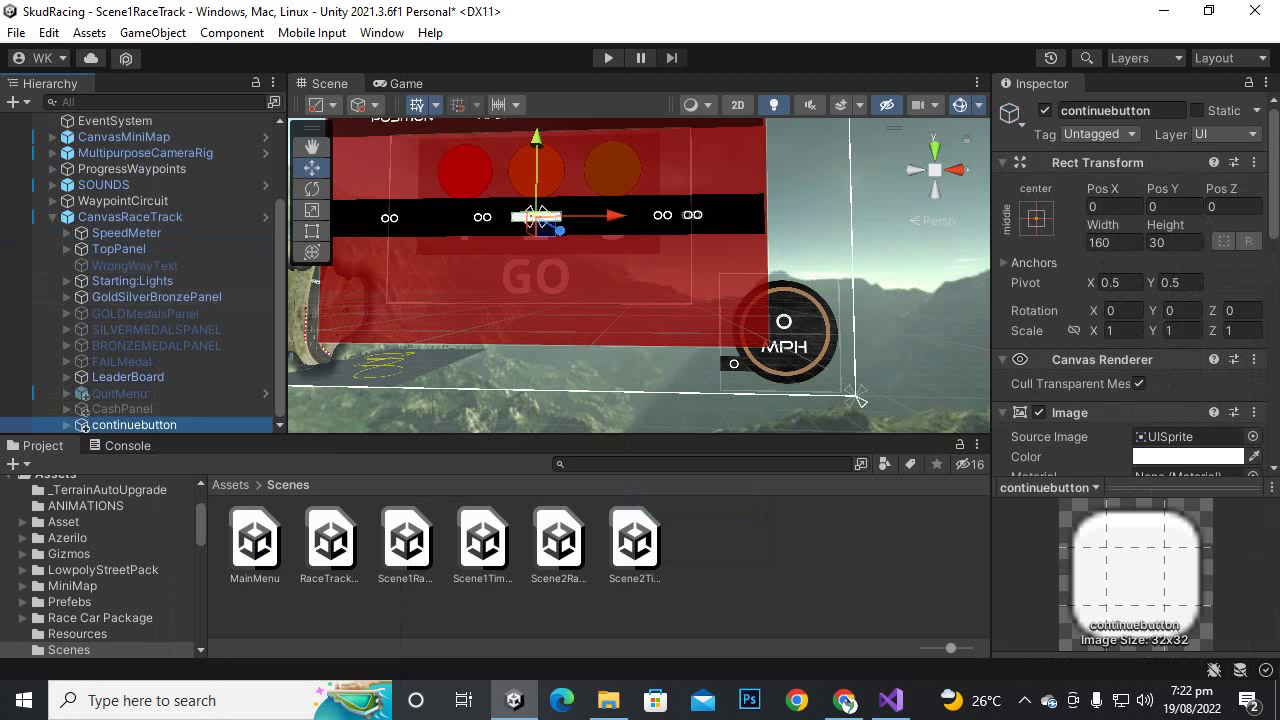
Assign the button sprite from the Sprites folder as the Source Image of continuebutton.
scroll(1135, 280, "down", 5)
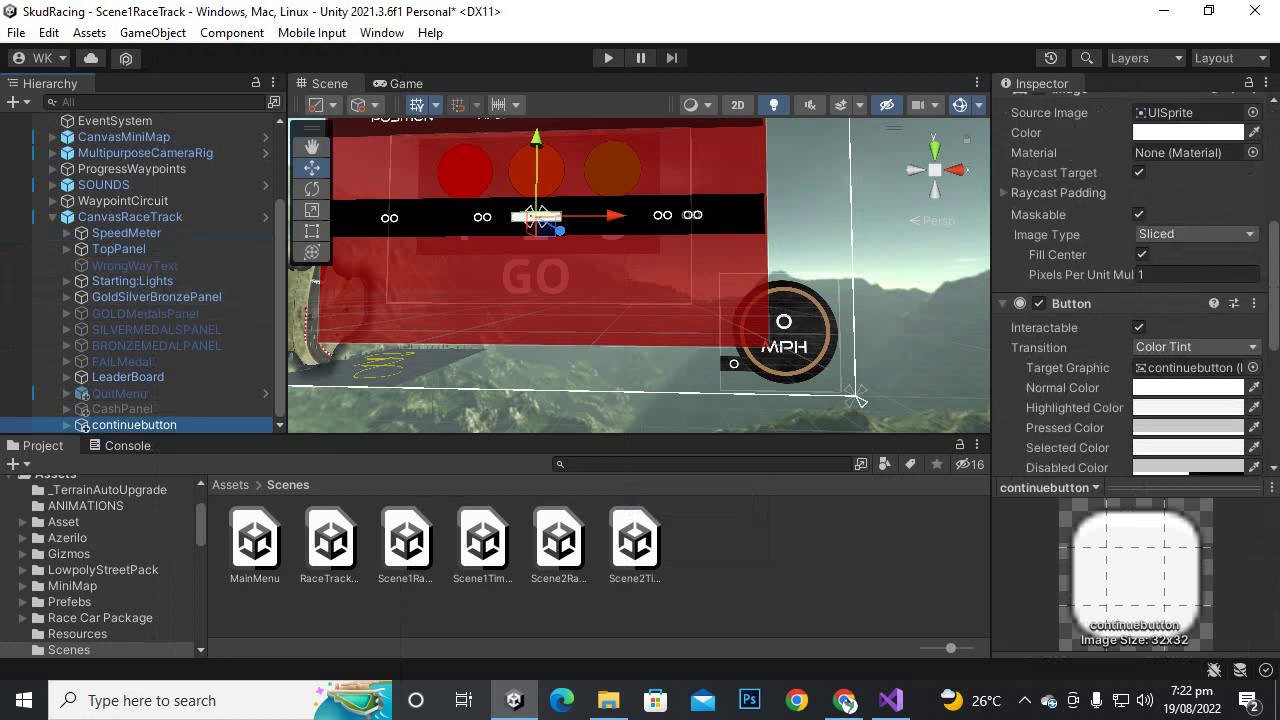
left_click(230, 485)
scroll(600, 560, "down", 1)
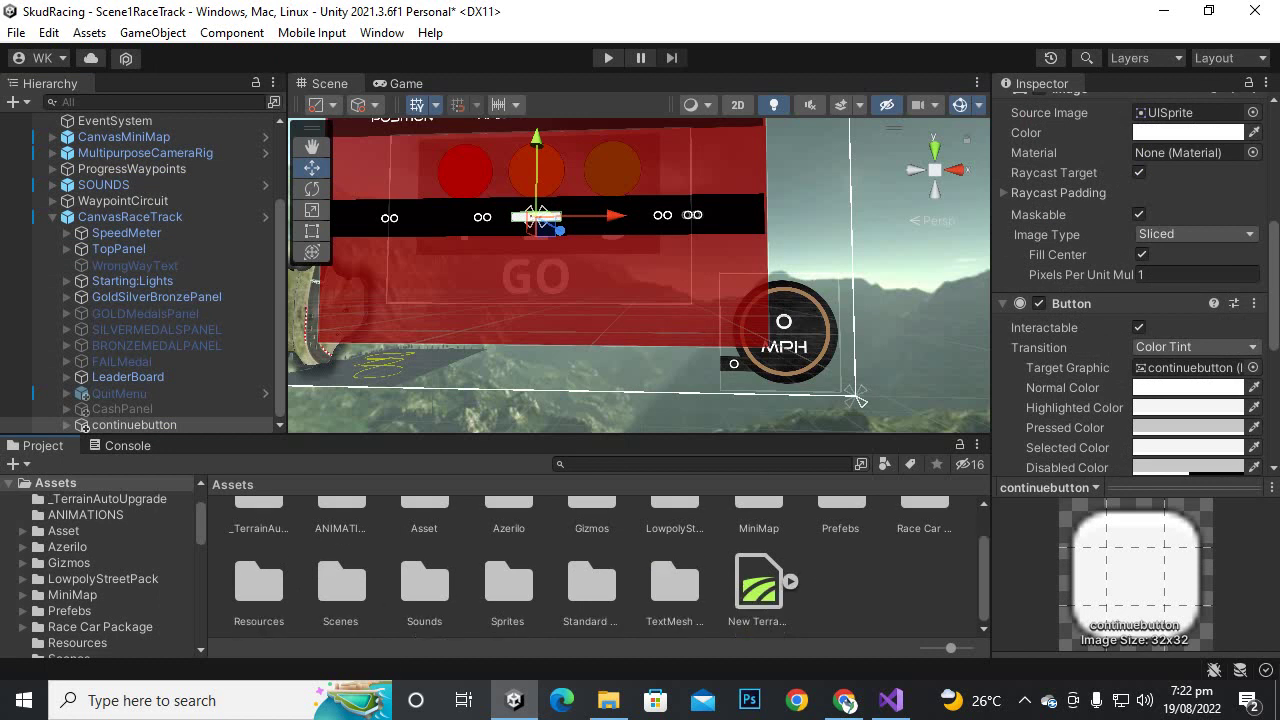
double_click(508, 584)
left_click(134, 425)
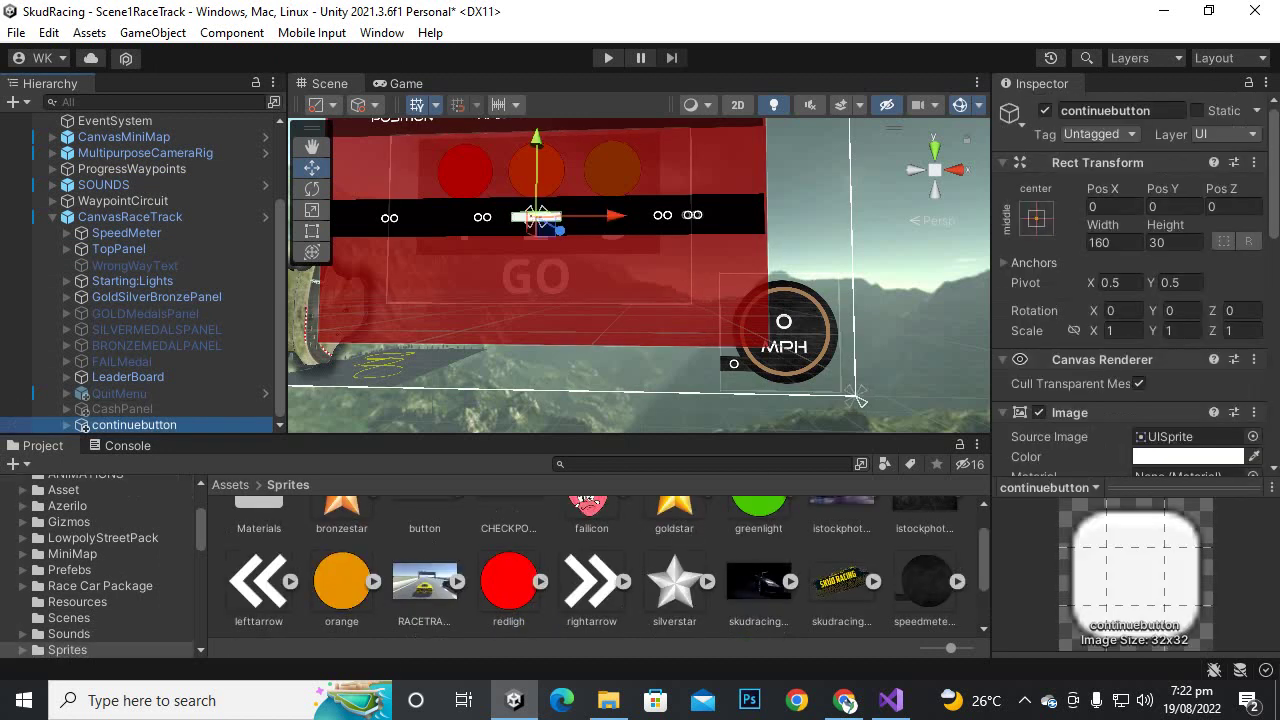
scroll(600, 565, "up", 1)
scroll(1130, 300, "down", 3)
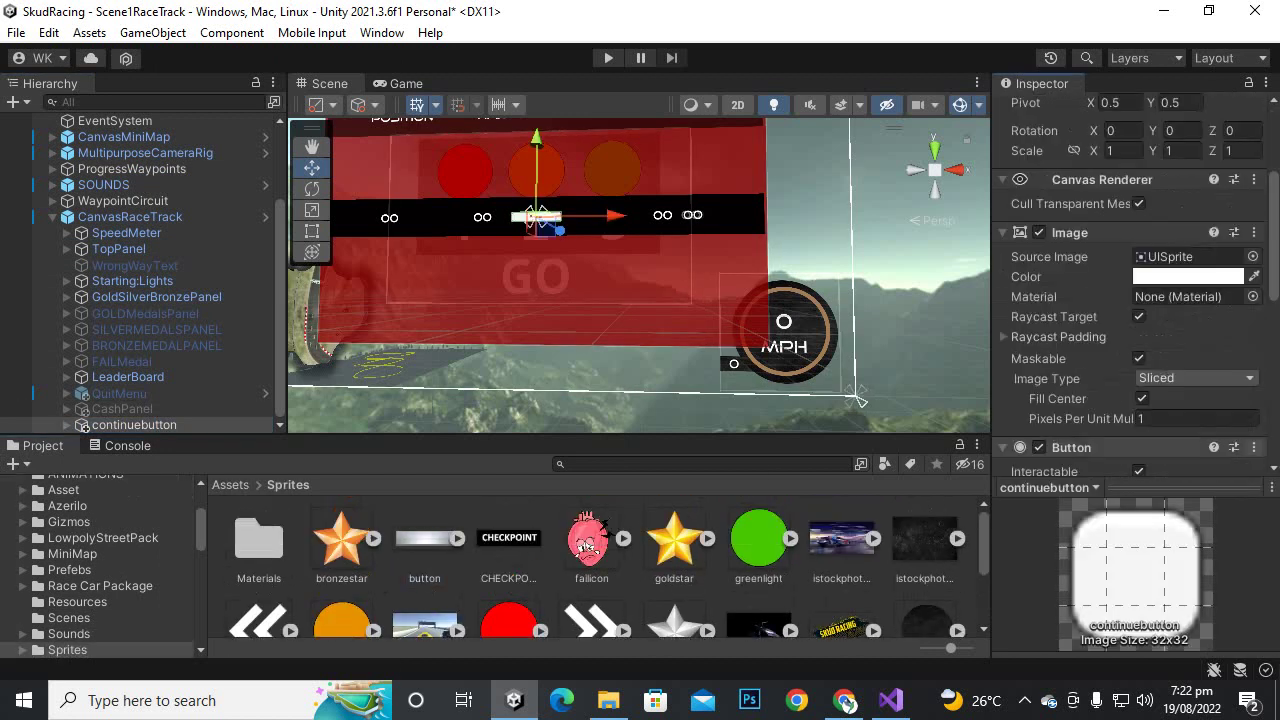
left_click_drag(425, 540, 1190, 257)
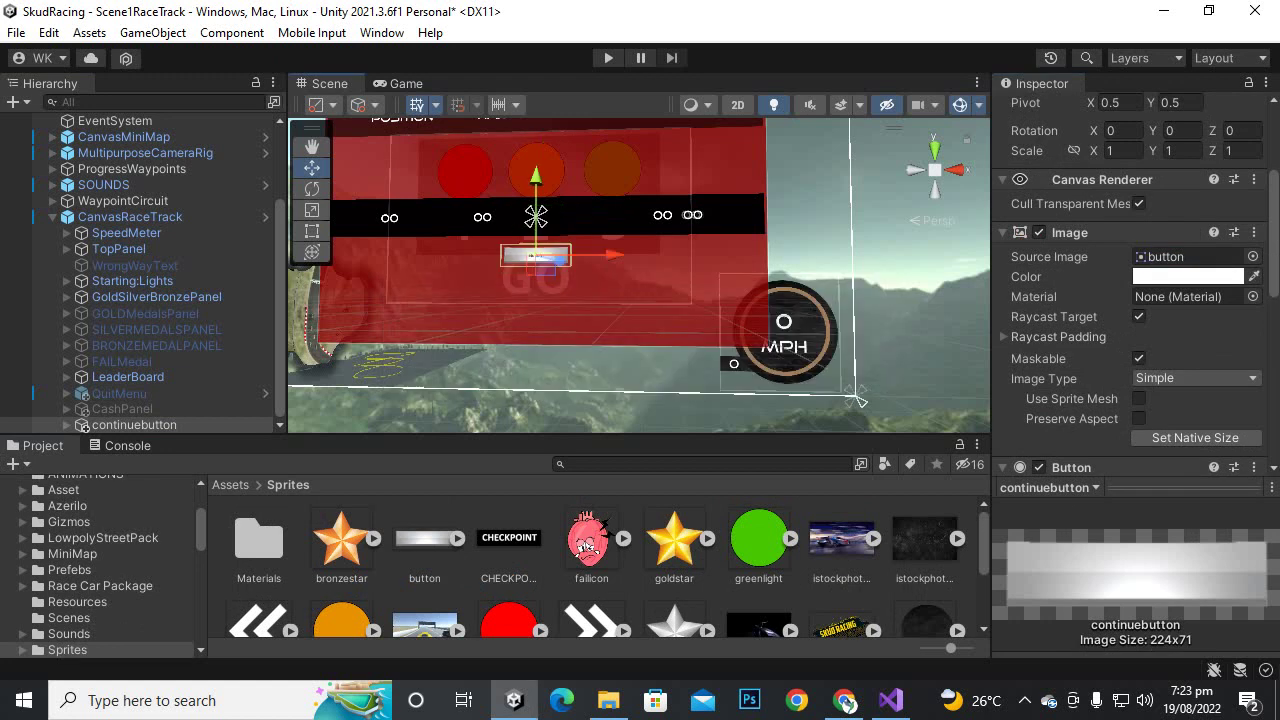
Move continuebutton to the lower-right corner of the leaderboard panel at about X 570, Y -335, and anchor it bottom right.
left_click_drag(613, 324, 804, 326)
scroll(804, 326, "down", 3)
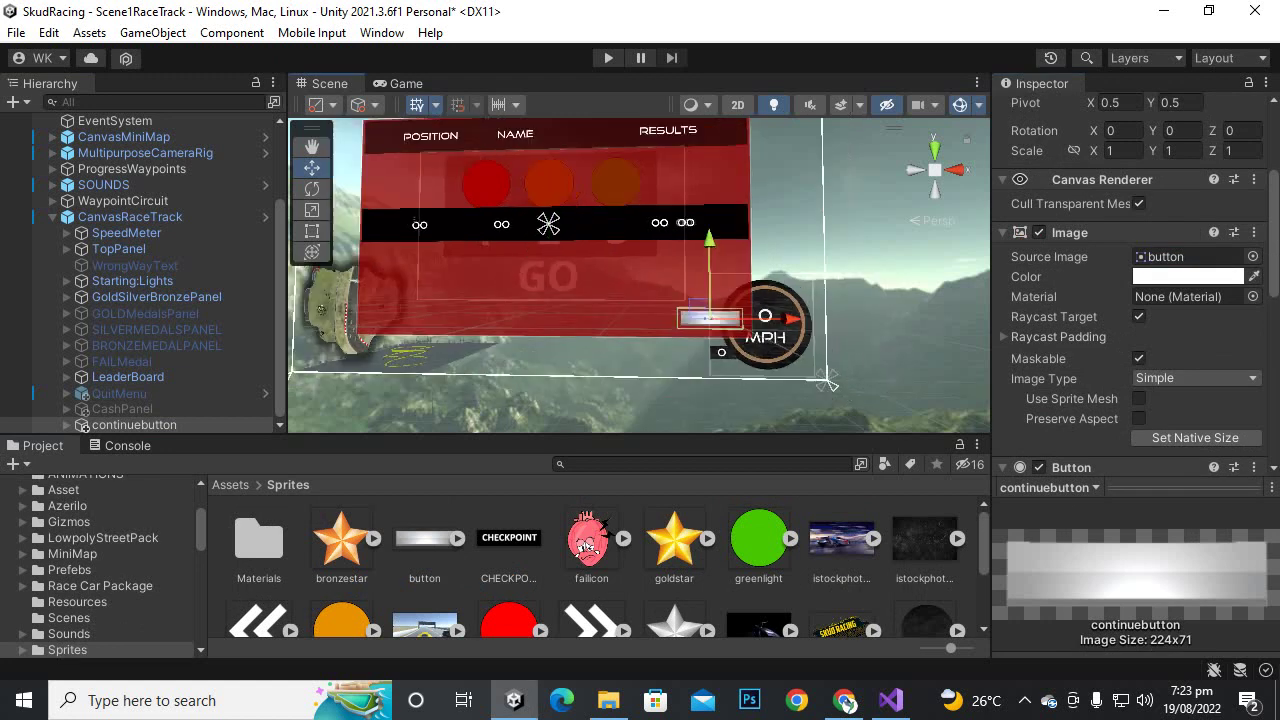
scroll(804, 326, "up", 5)
scroll(1135, 300, "up", 5)
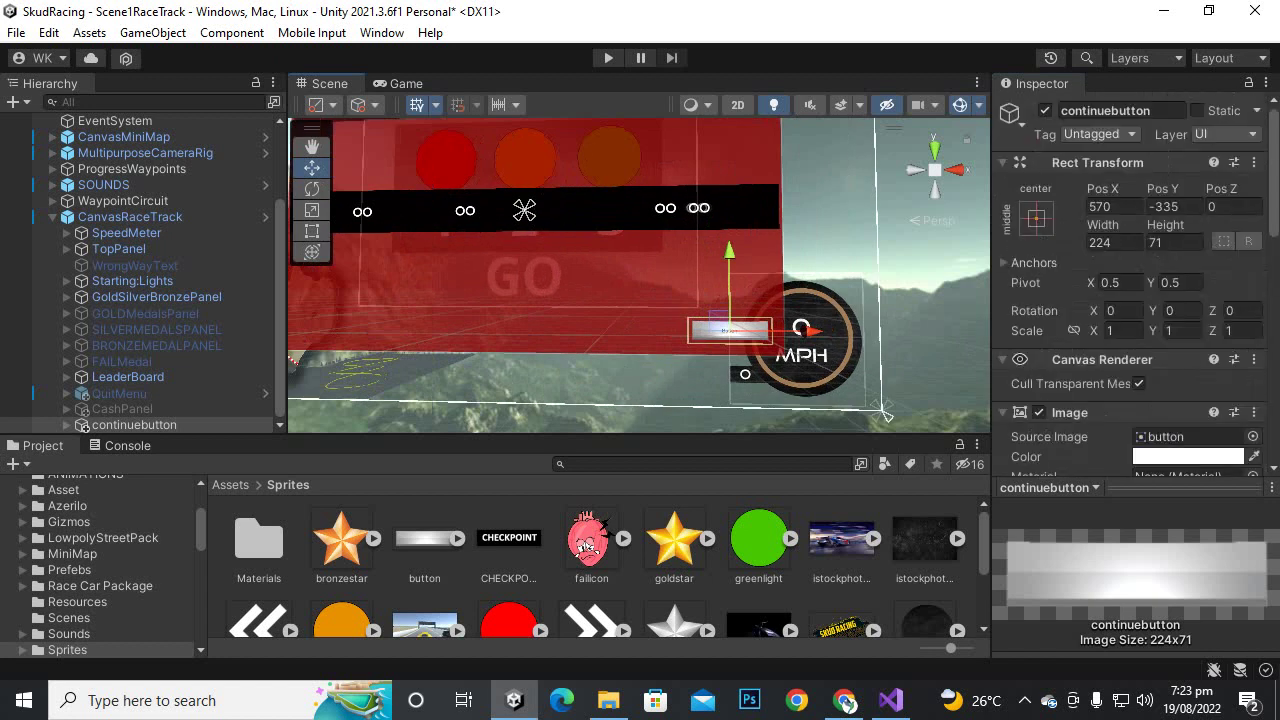
left_click(1036, 218)
left_click(1192, 461)
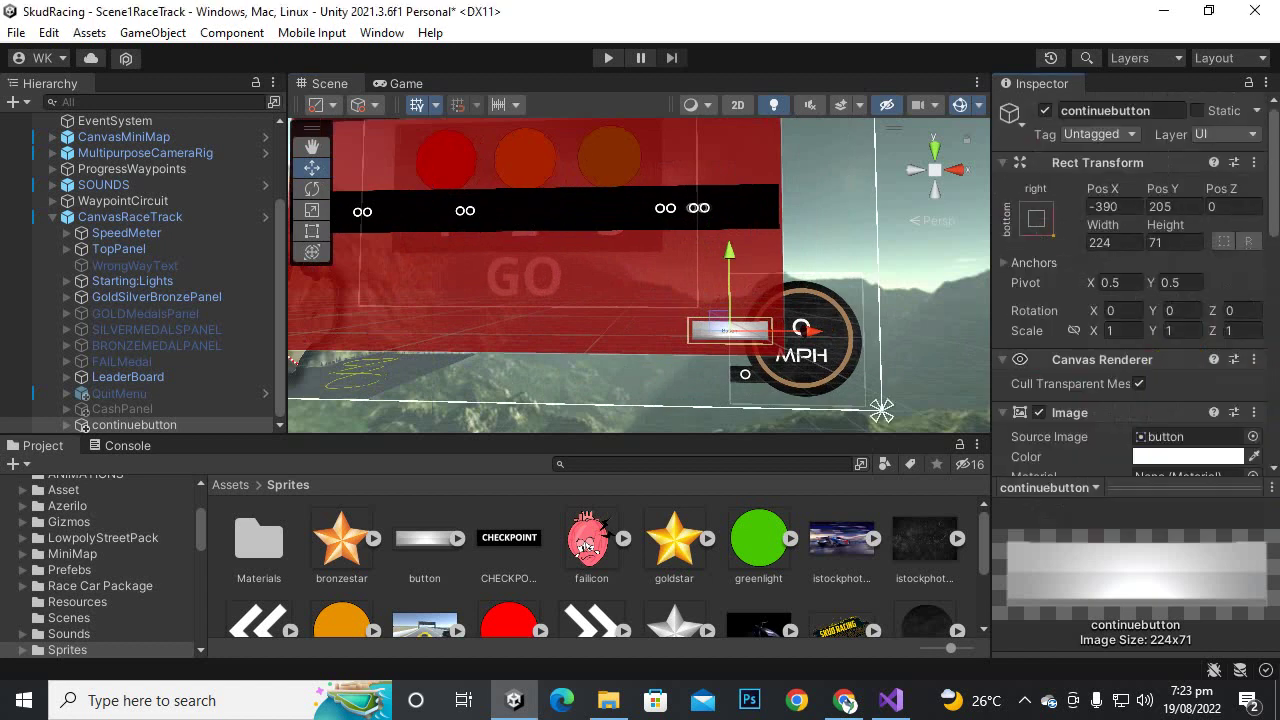
Set the font size of continuebutton's Text (Legacy) label to 42.
scroll(643, 277, "up", 3)
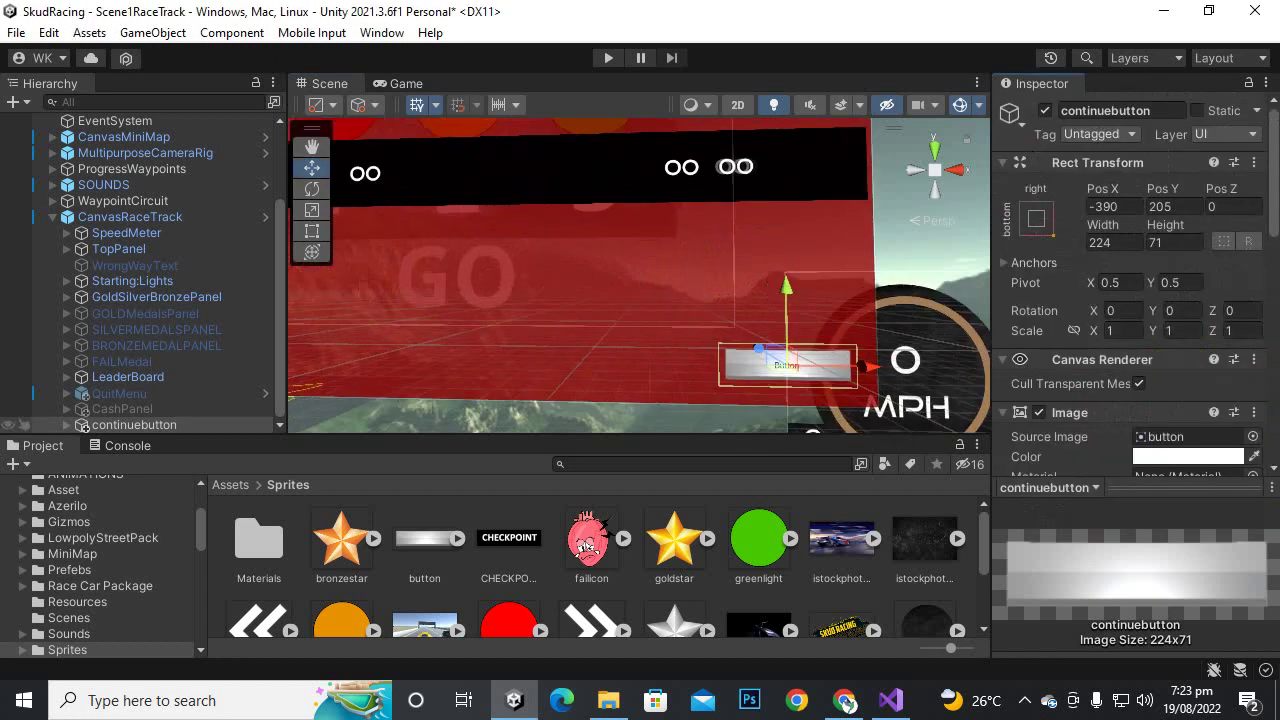
left_click(67, 424)
left_click(145, 425)
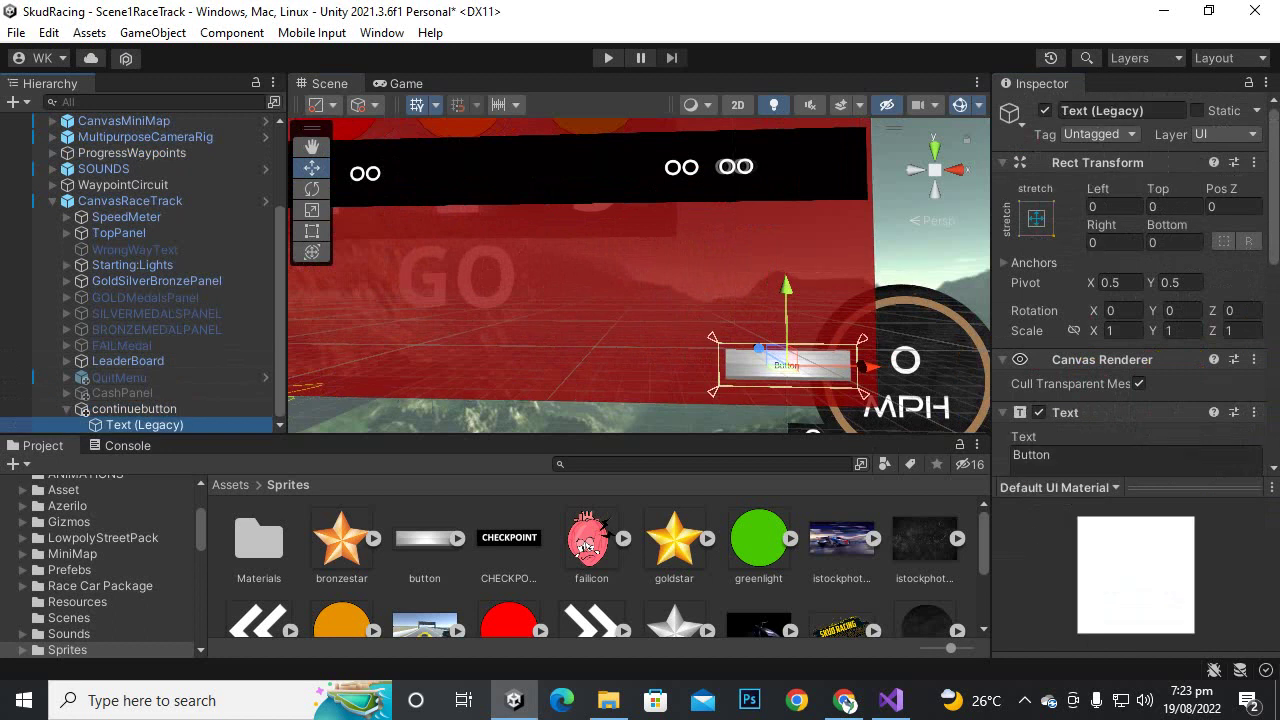
scroll(640, 277, "up", 3)
middle_click_drag(780, 345, 613, 275)
scroll(640, 277, "up", 3)
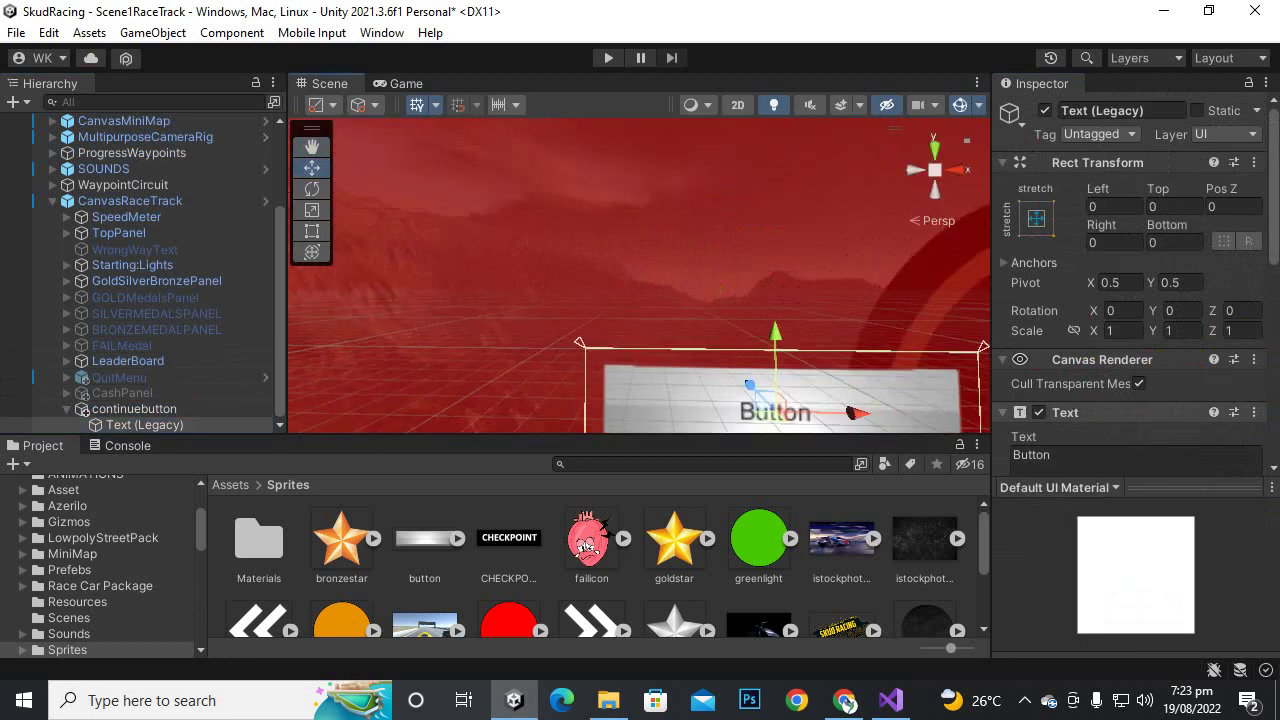
scroll(640, 277, "down", 1)
middle_click_drag(766, 406, 679, 325)
scroll(1132, 300, "down", 5)
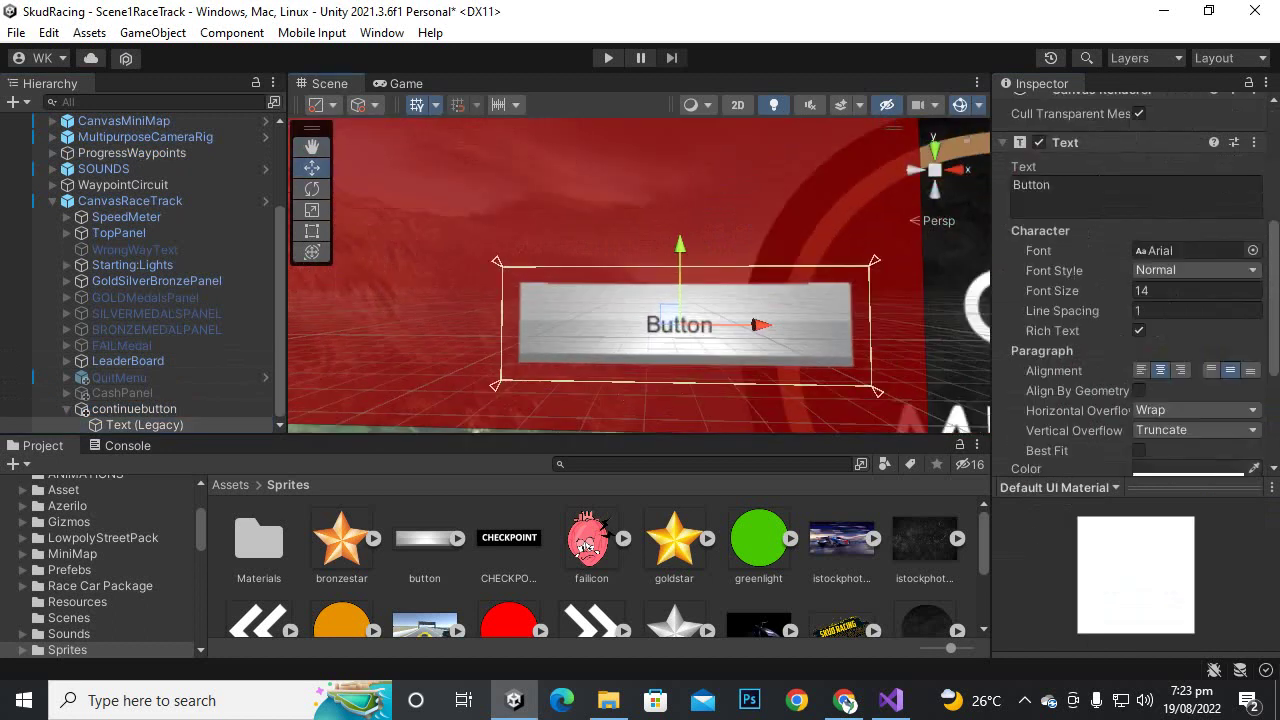
scroll(1170, 300, "down", 3)
left_click(1180, 183)
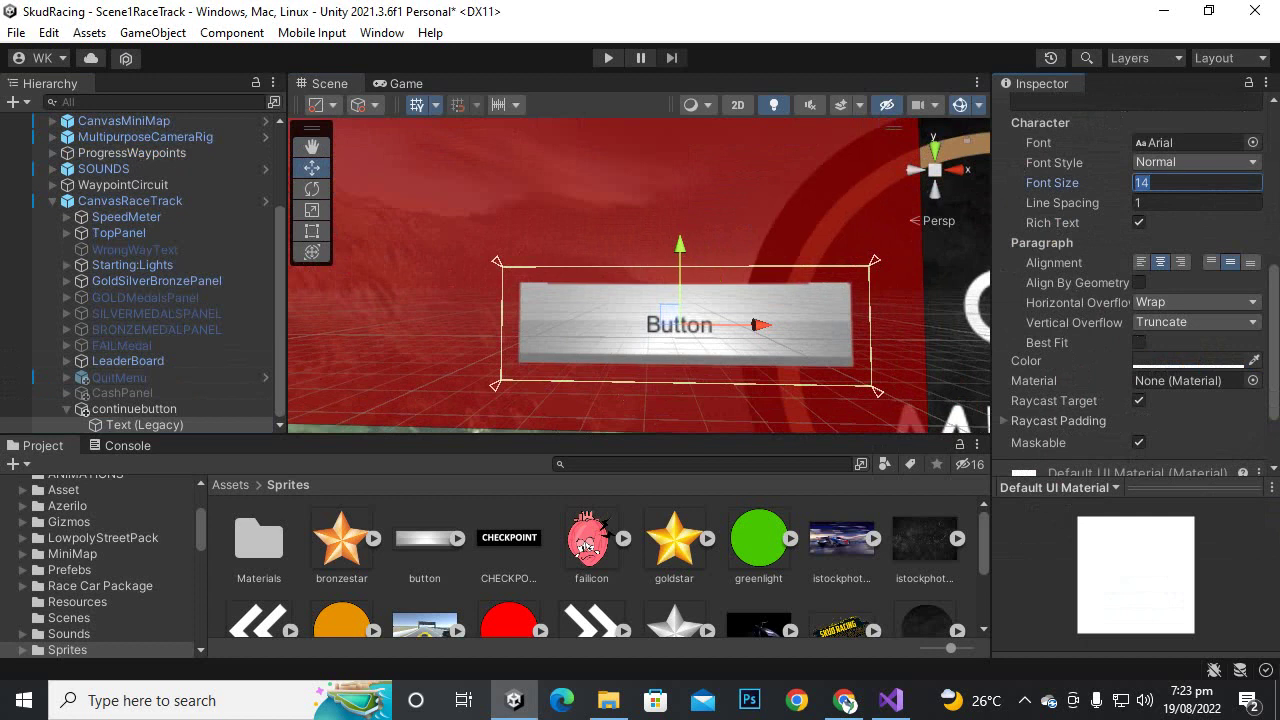
type("42")
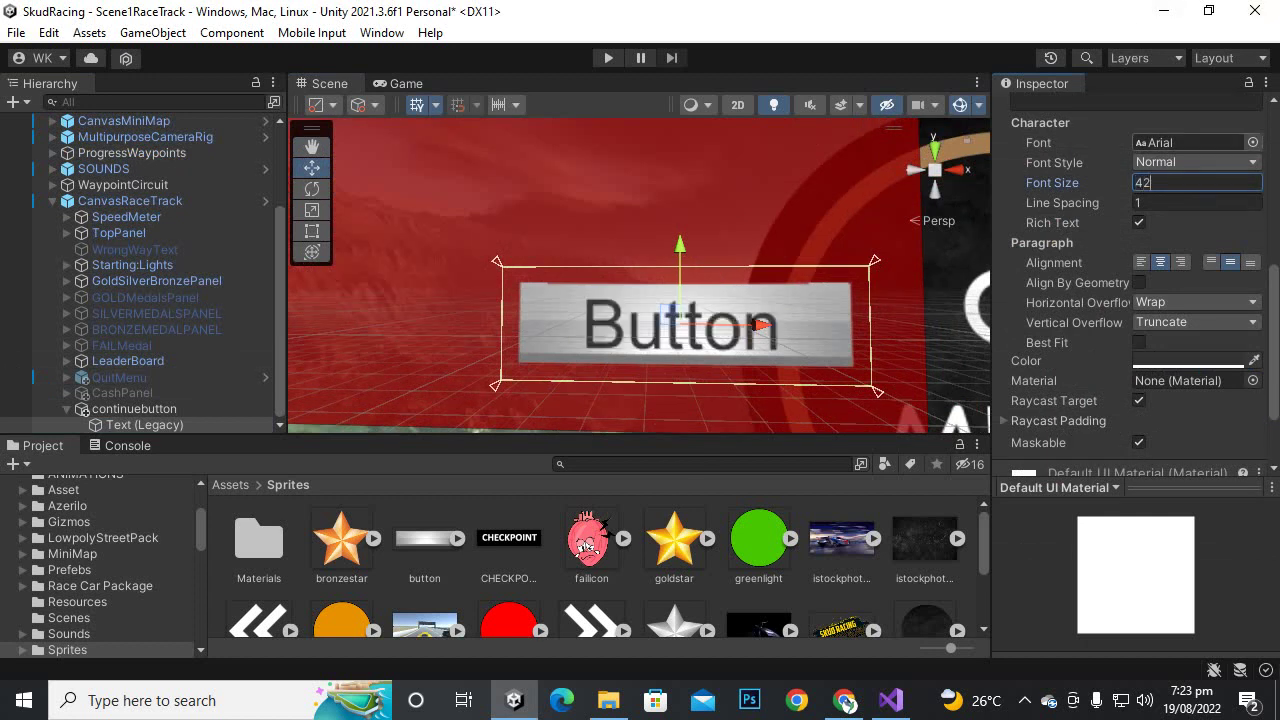
Change the button label's font to good times rg and its font size to 32.
left_click(1252, 142)
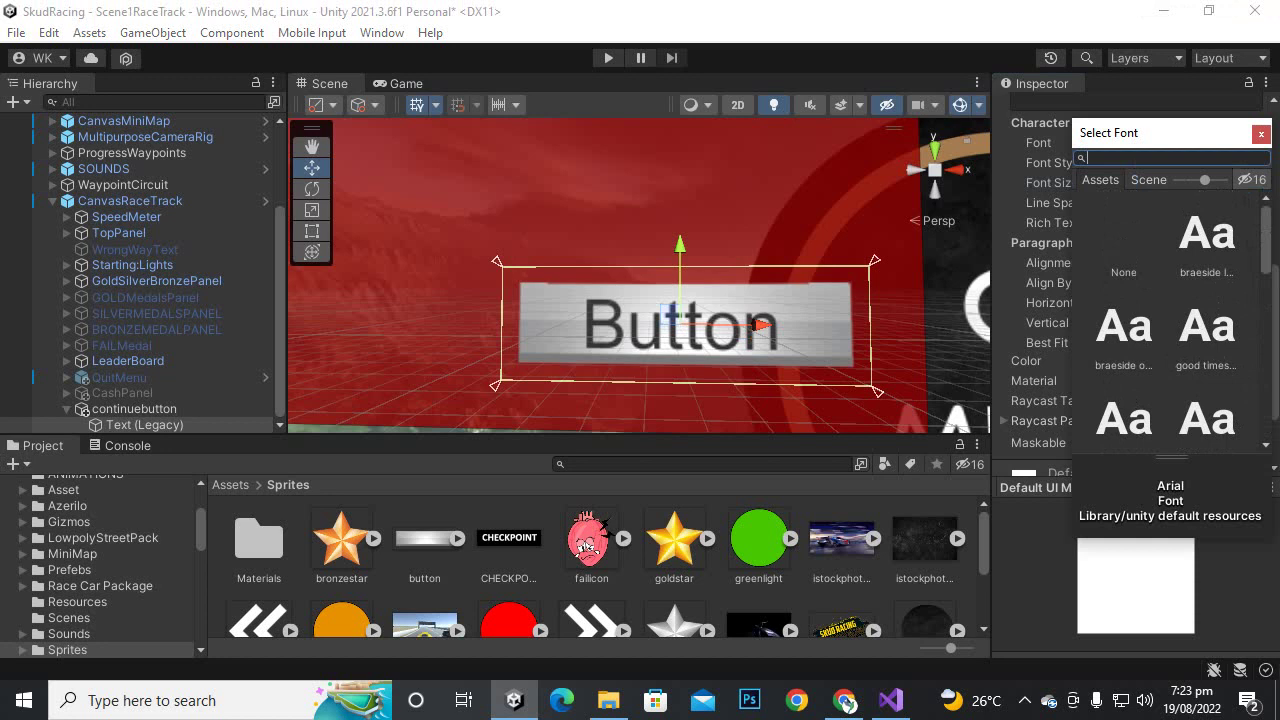
double_click(1206, 330)
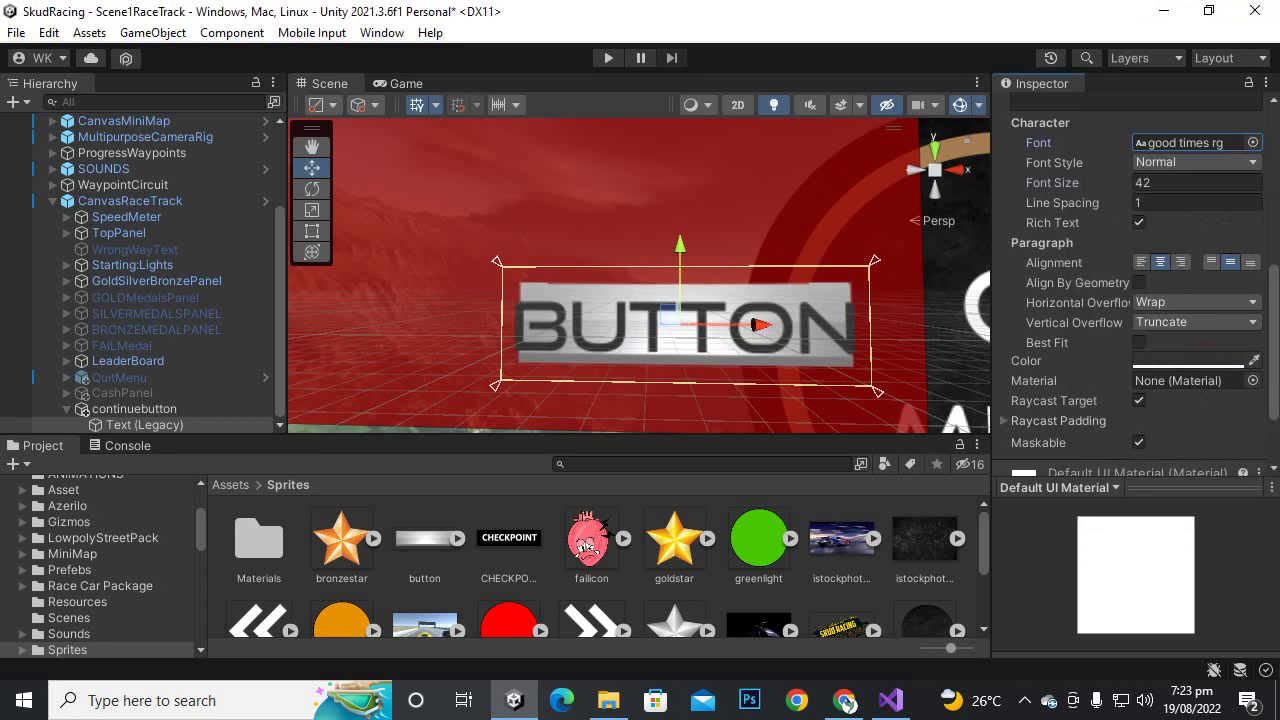
left_click(1190, 183)
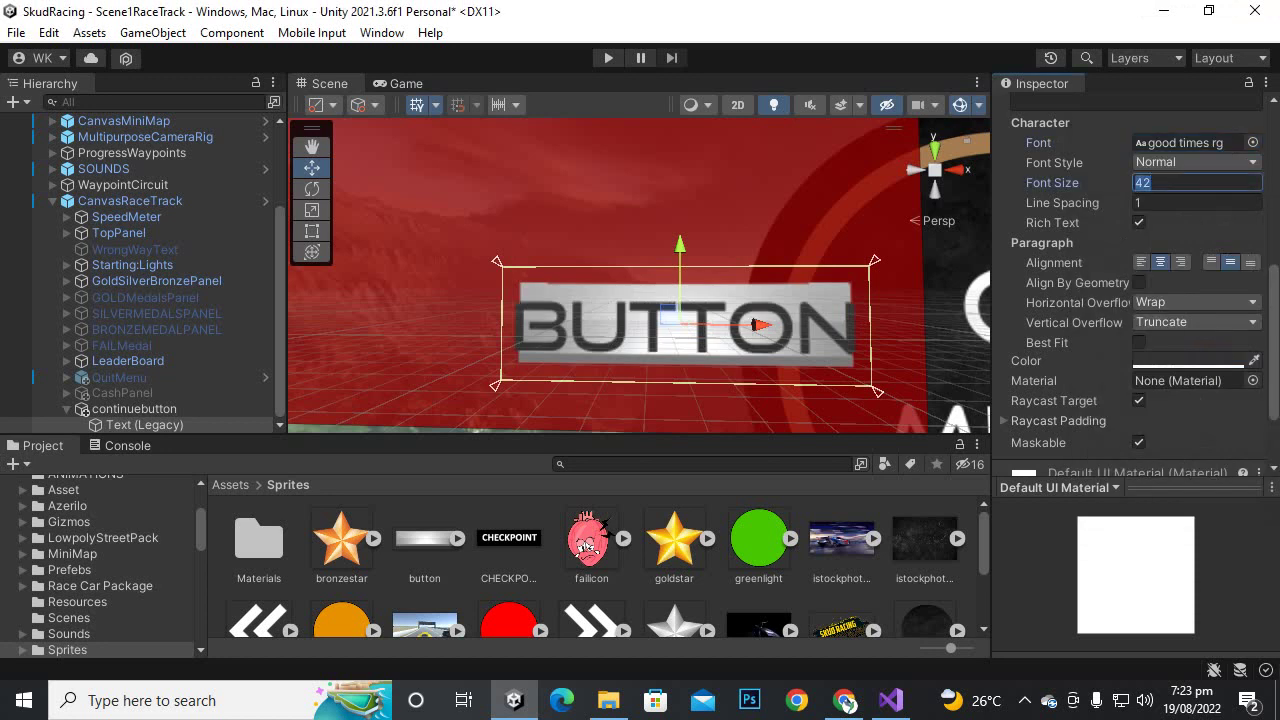
type("32")
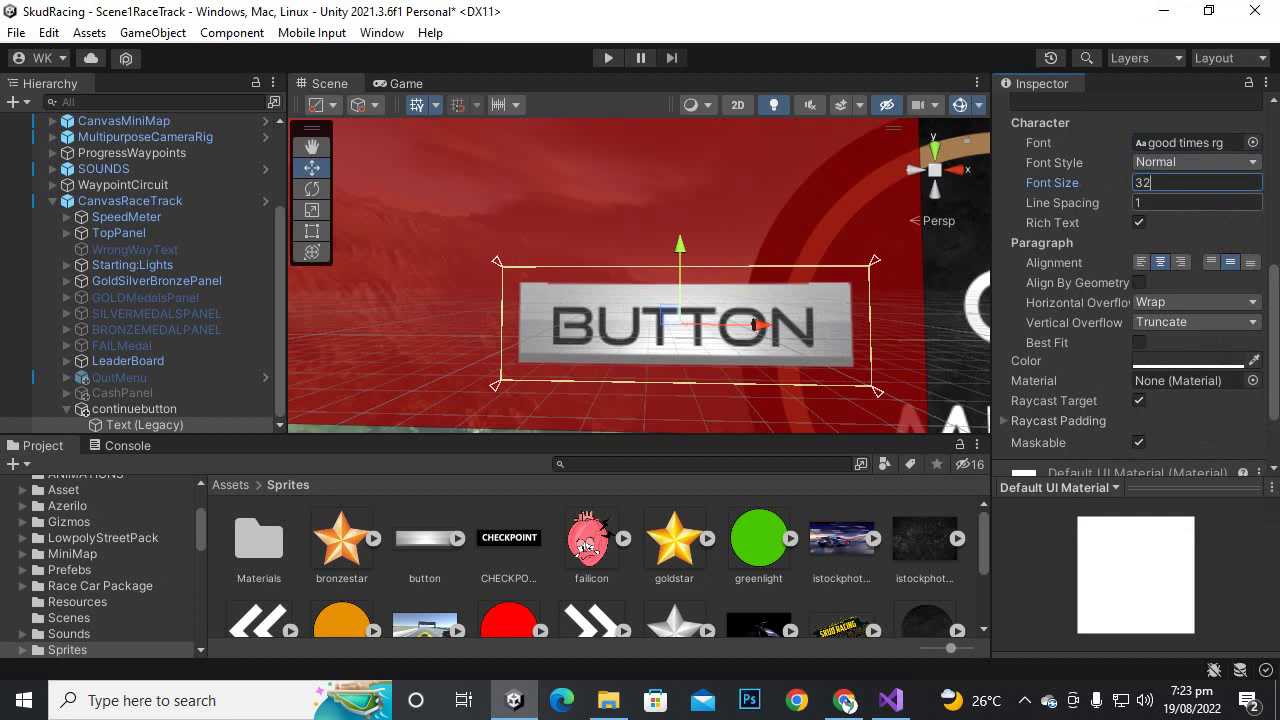
Change the button label's text to Continue and set its font size to 28.
scroll(1190, 204, "up", 2)
left_click(1100, 190)
type("C")
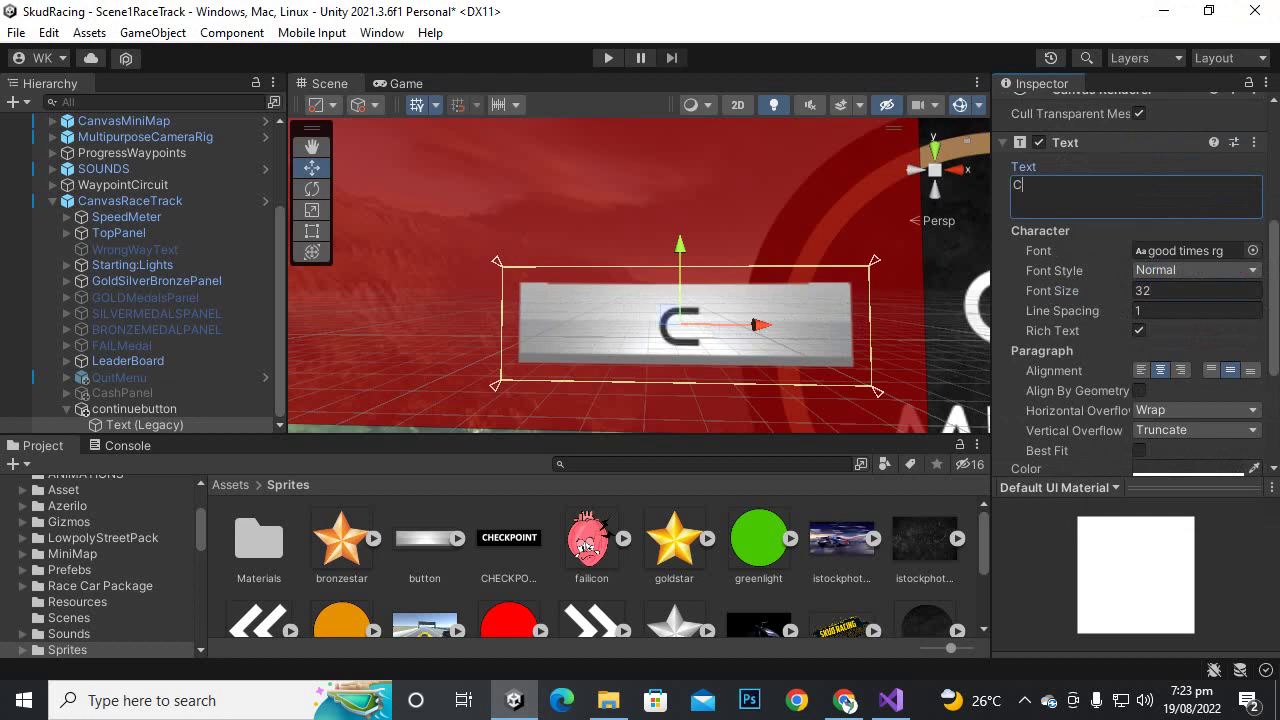
type("ontinue")
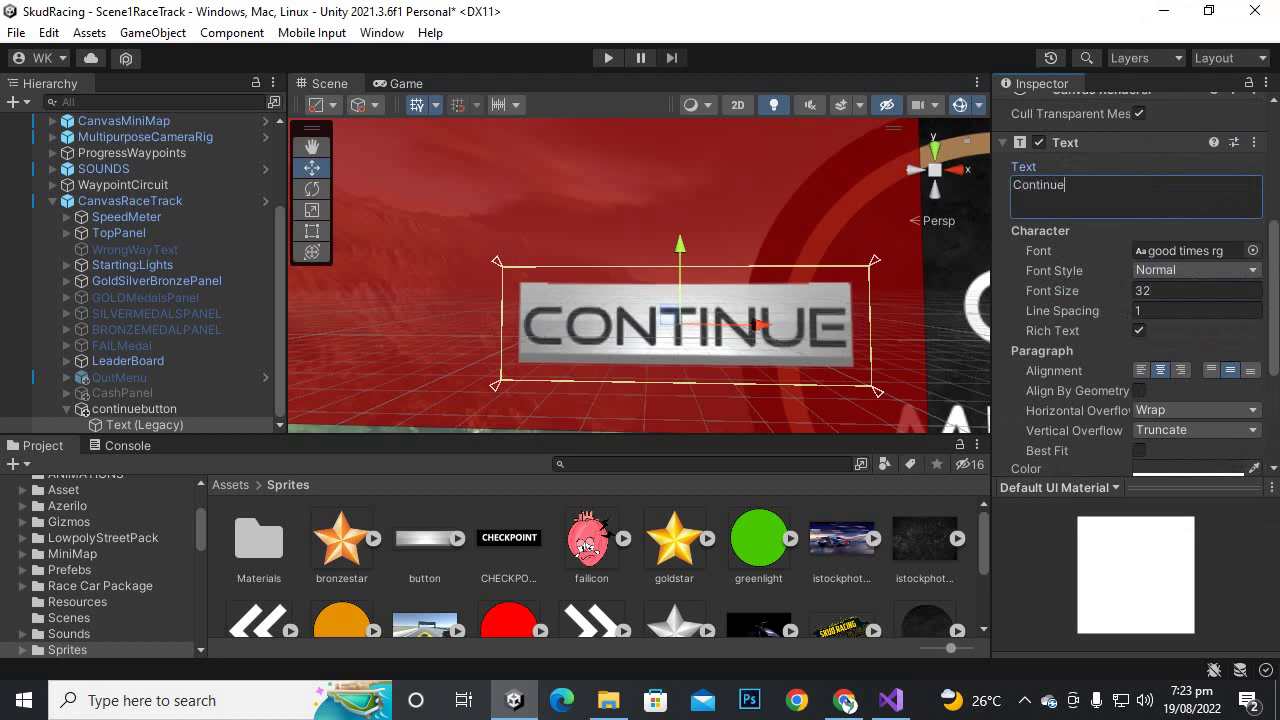
left_click_drag(1154, 291, 1134, 291)
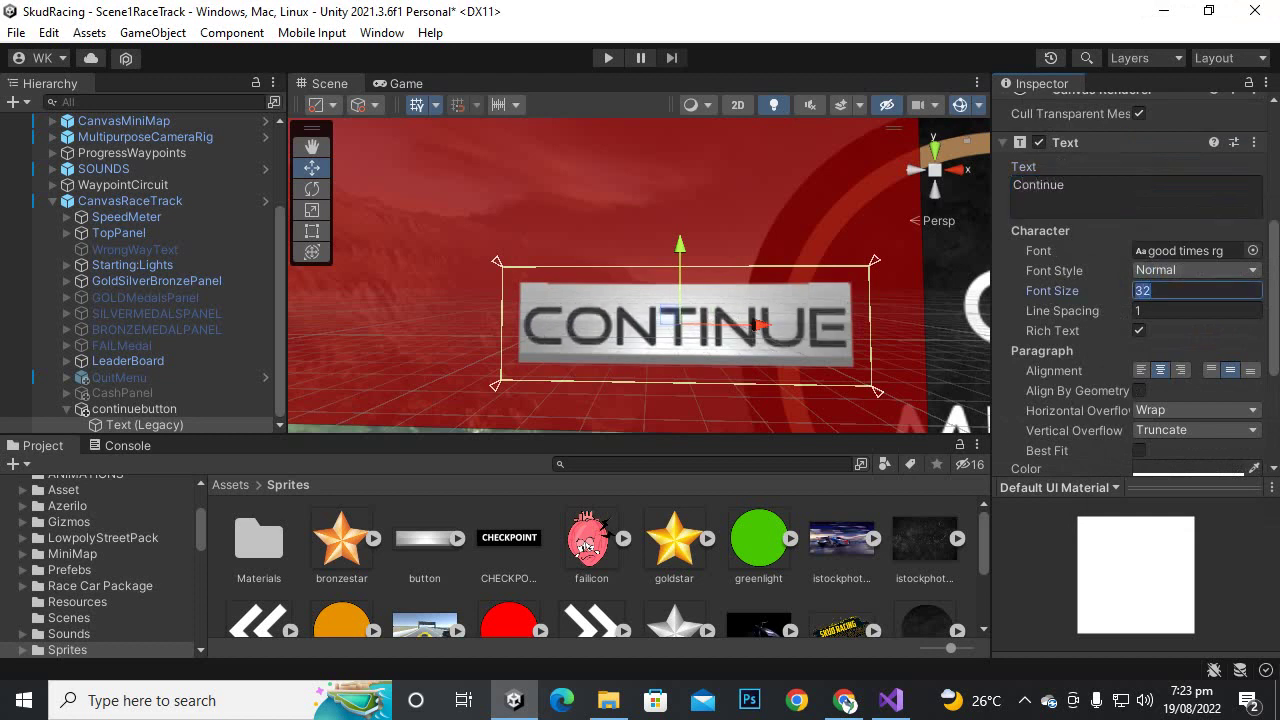
type("28")
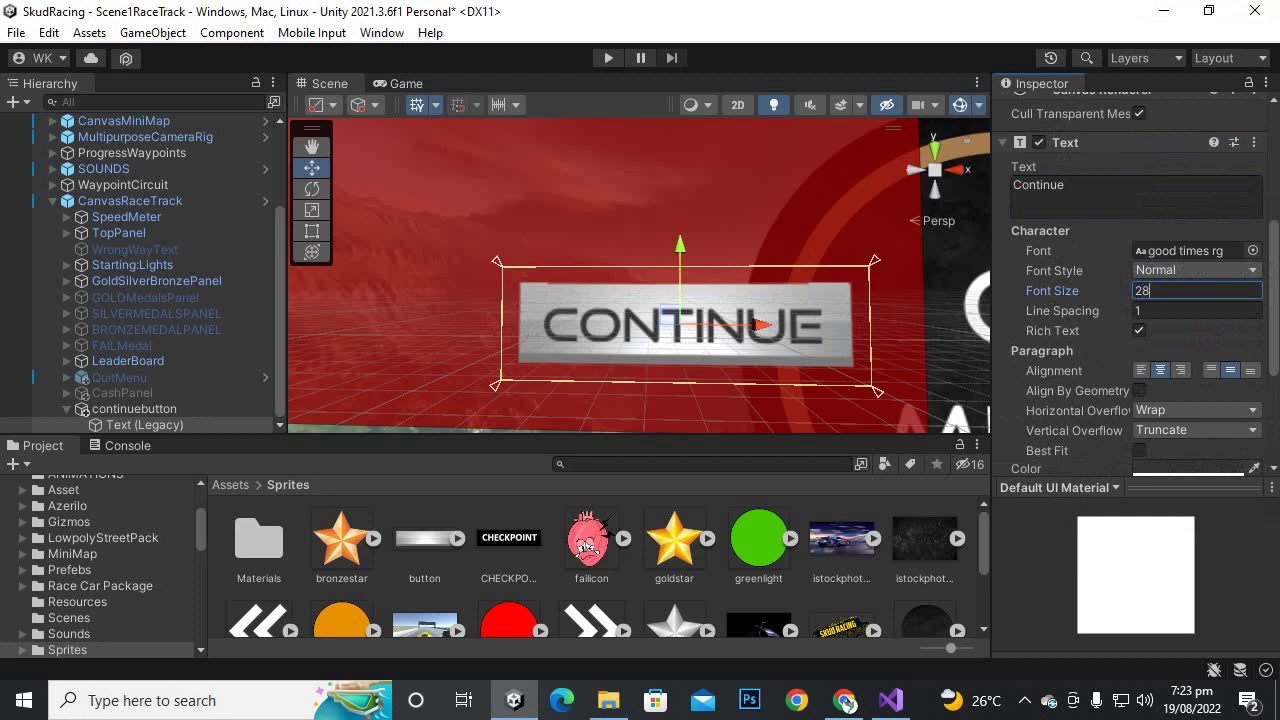
Show the Game view and make continuebutton a child of the LeaderBoard object.
scroll(639, 276, "down", 20)
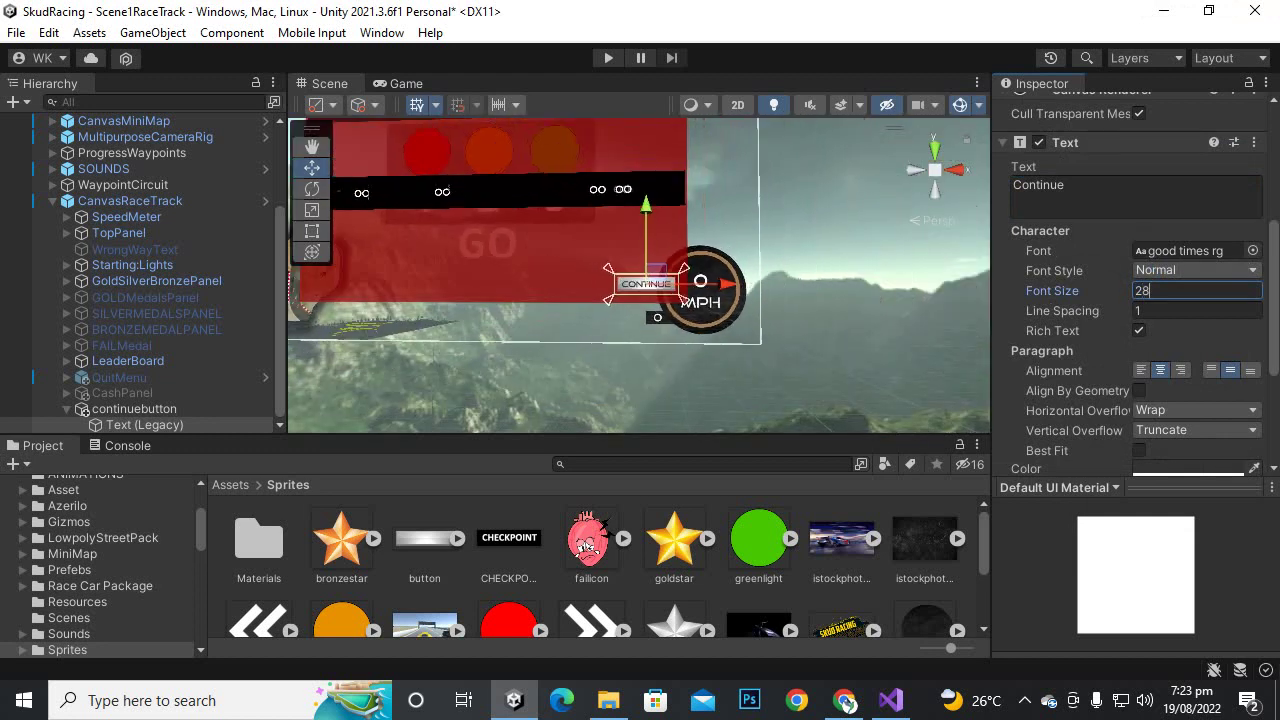
left_click(400, 83)
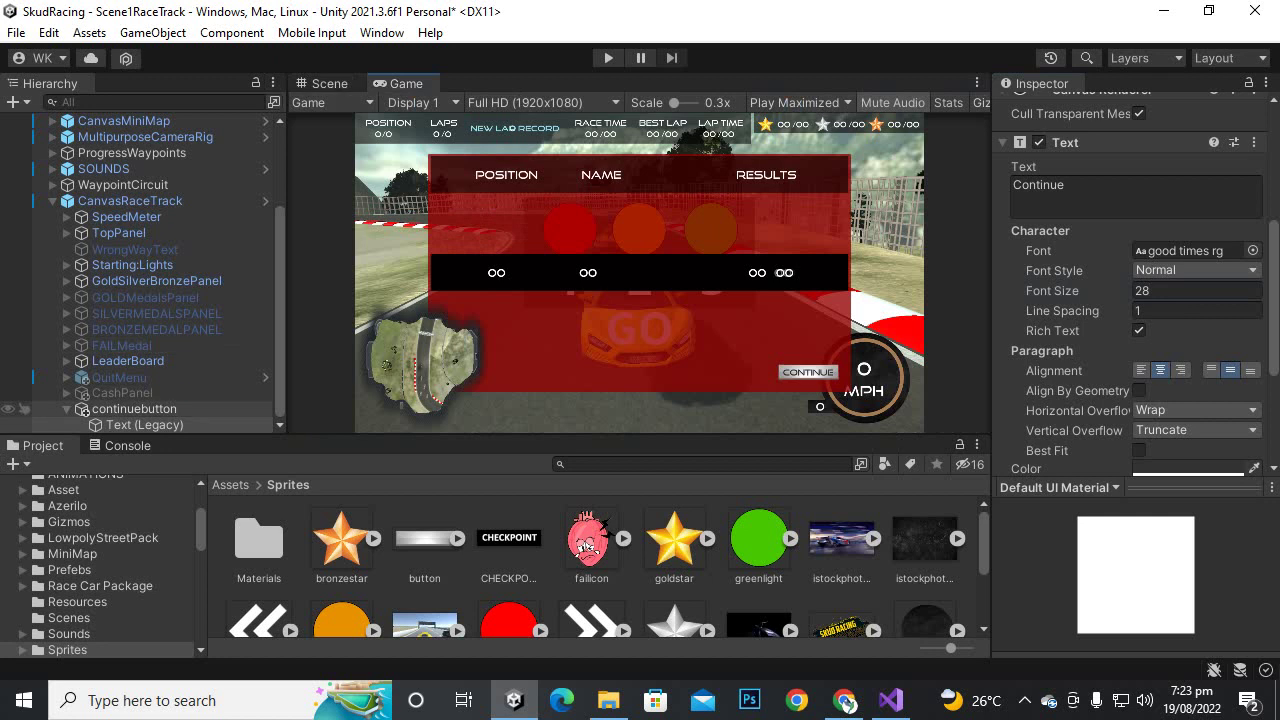
left_click(134, 409)
left_click_drag(134, 408, 125, 361)
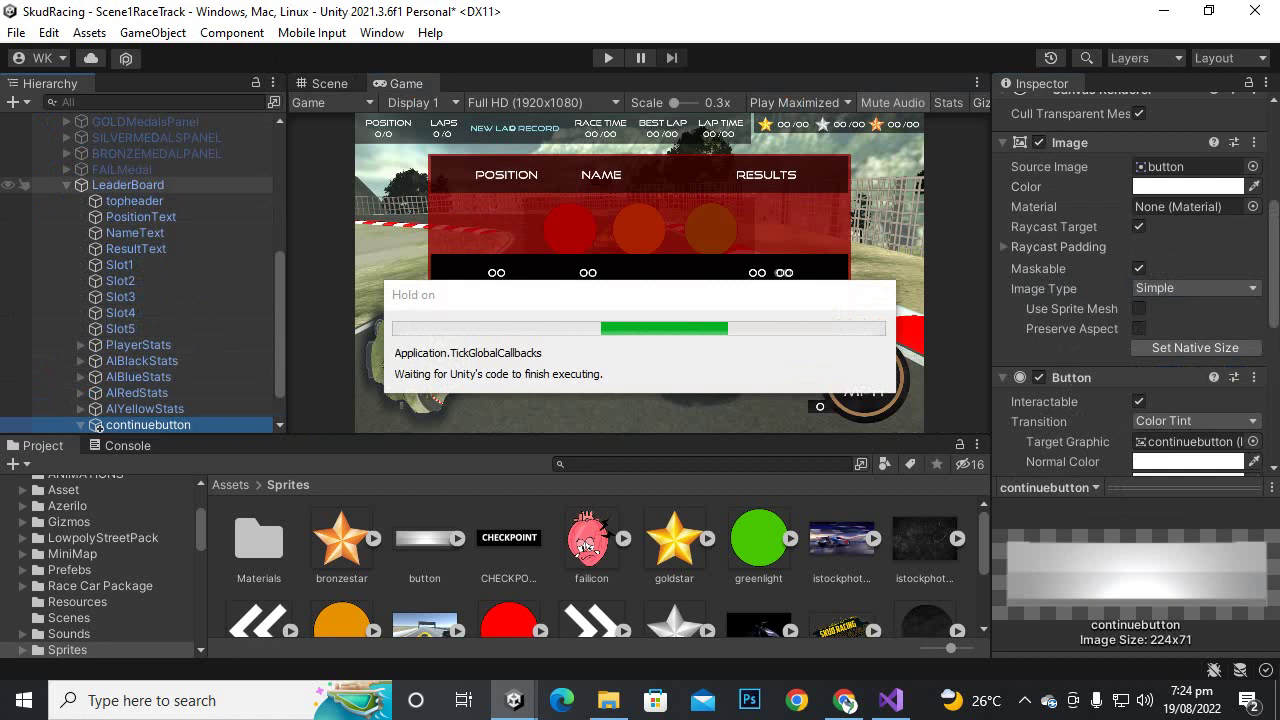
Add an On Click event to continuebutton that calls UIScript's ContinueButtonFunction () on CanvasRaceTrack.
scroll(1132, 300, "down", 7)
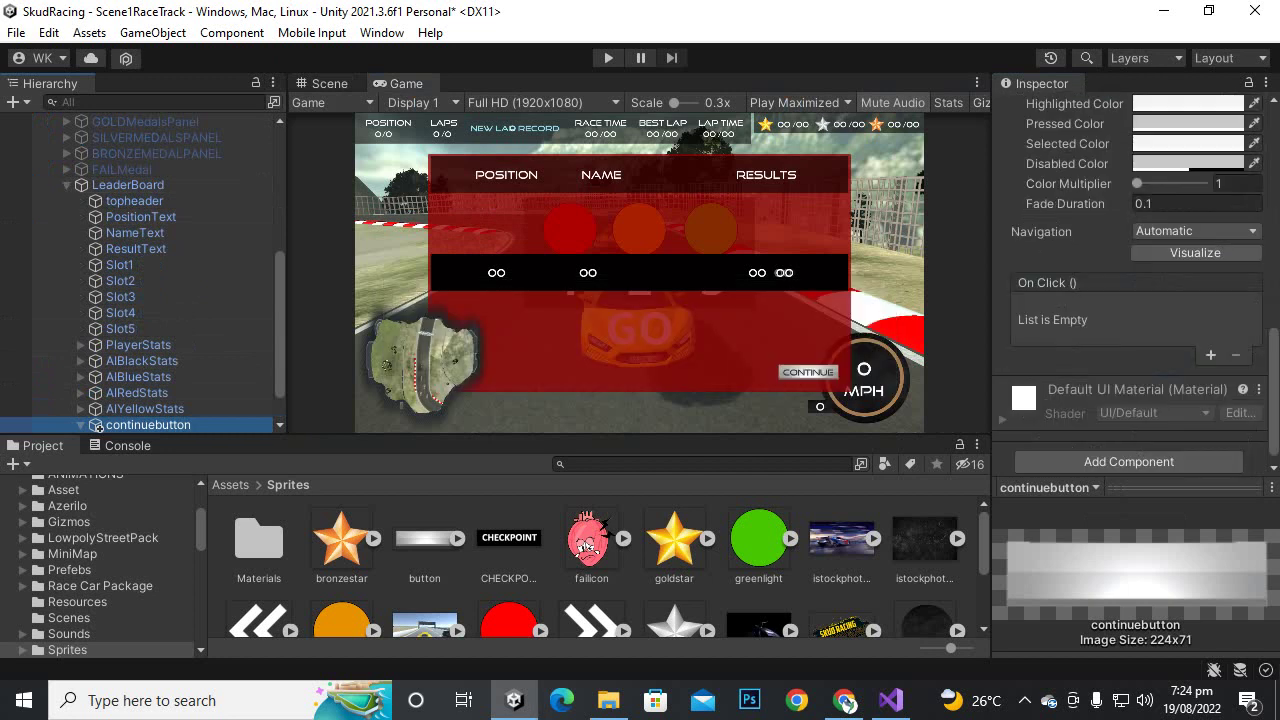
scroll(1135, 280, "down", 1)
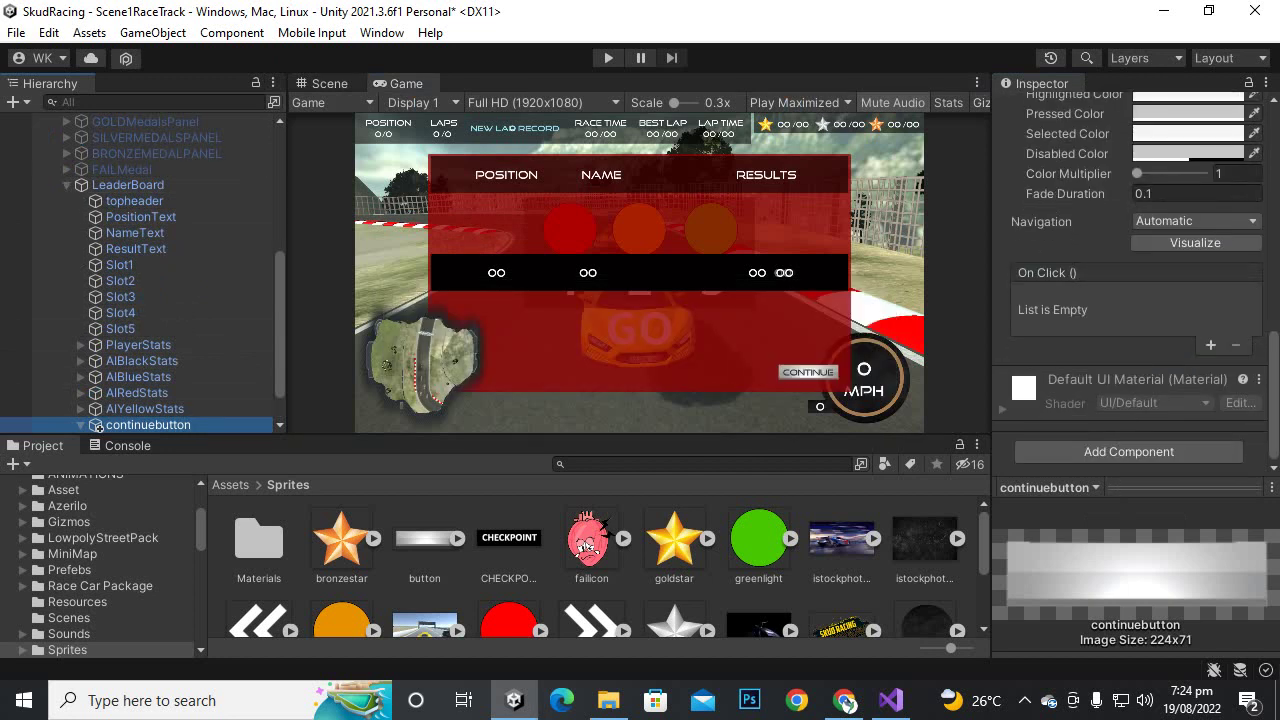
scroll(1135, 280, "up", 6)
scroll(1135, 280, "down", 6)
left_click(1210, 345)
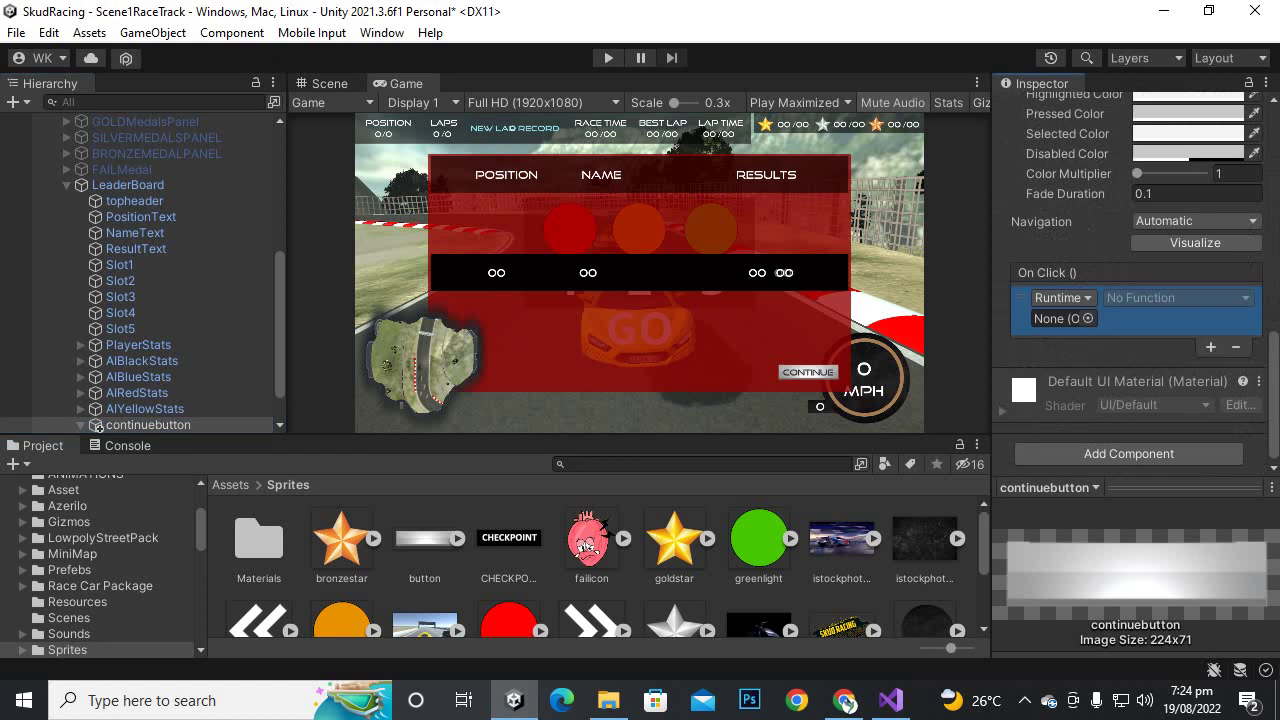
scroll(60, 290, "up", 10)
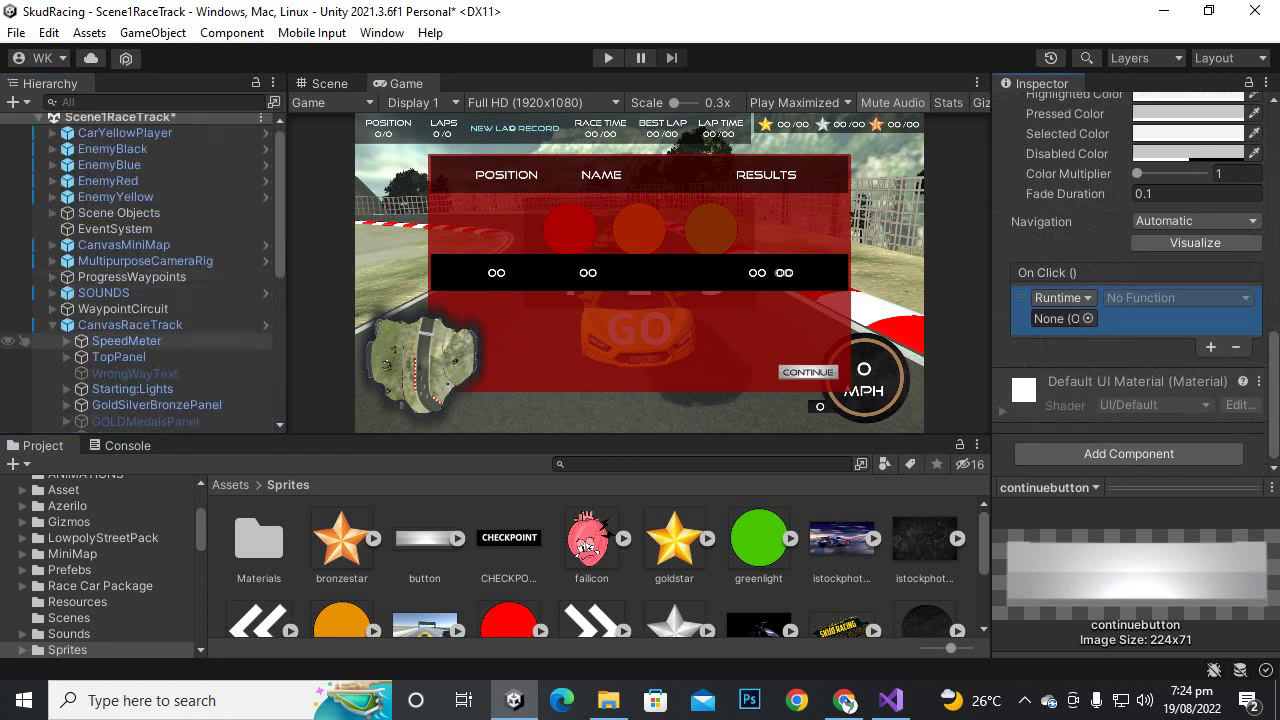
left_click_drag(130, 325, 1060, 318)
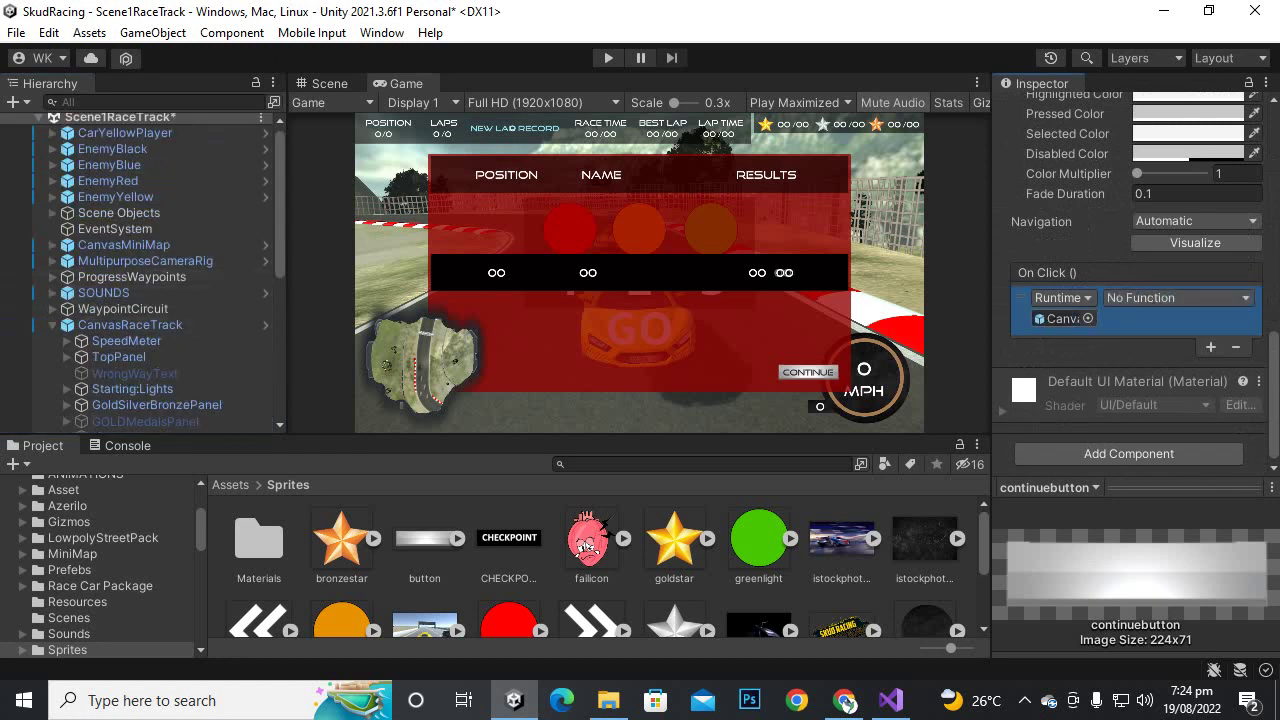
left_click(1175, 297)
mouse_move(1155, 481)
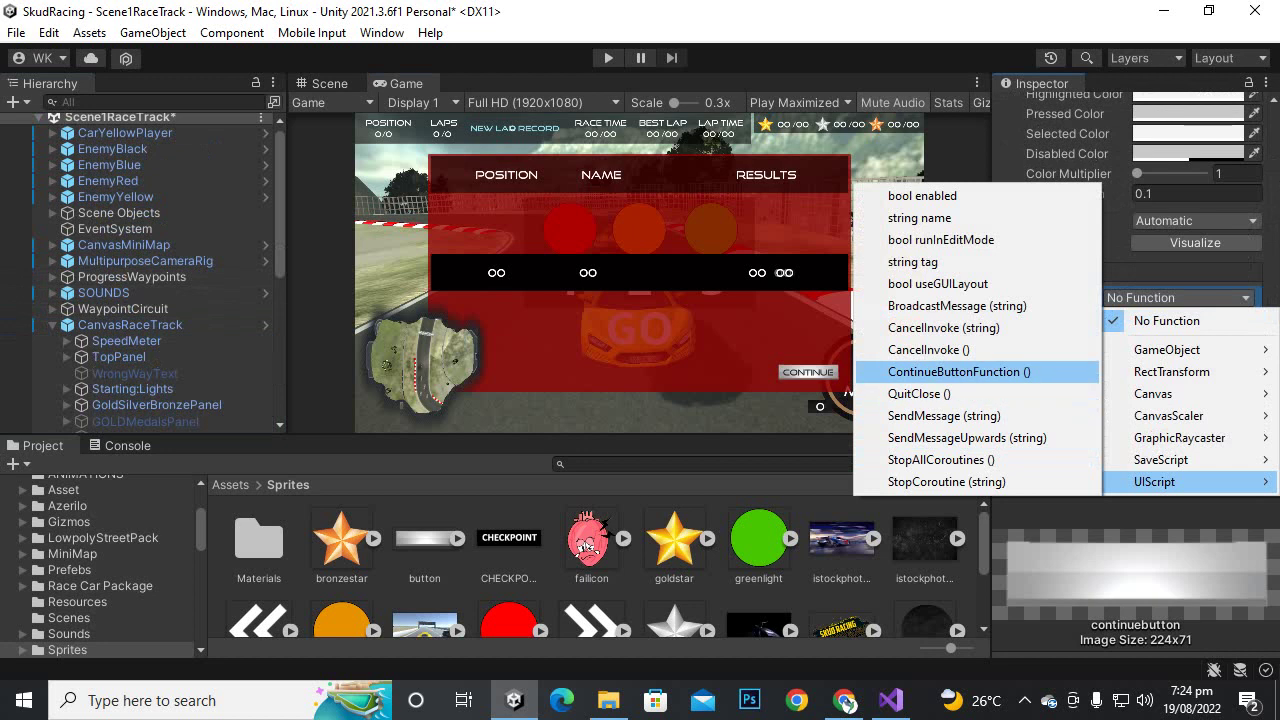
left_click(958, 371)
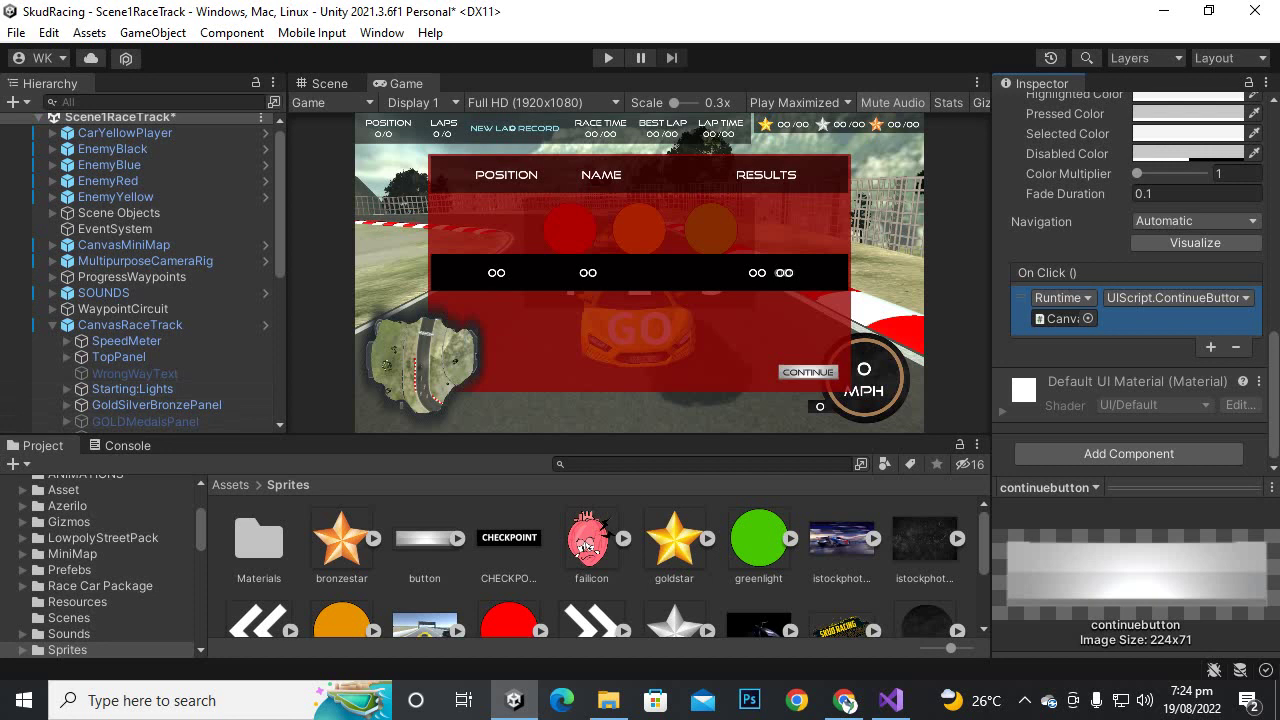
Deactivate the LeaderBoard object under CanvasRaceTrack.
scroll(150, 344, "down", 7)
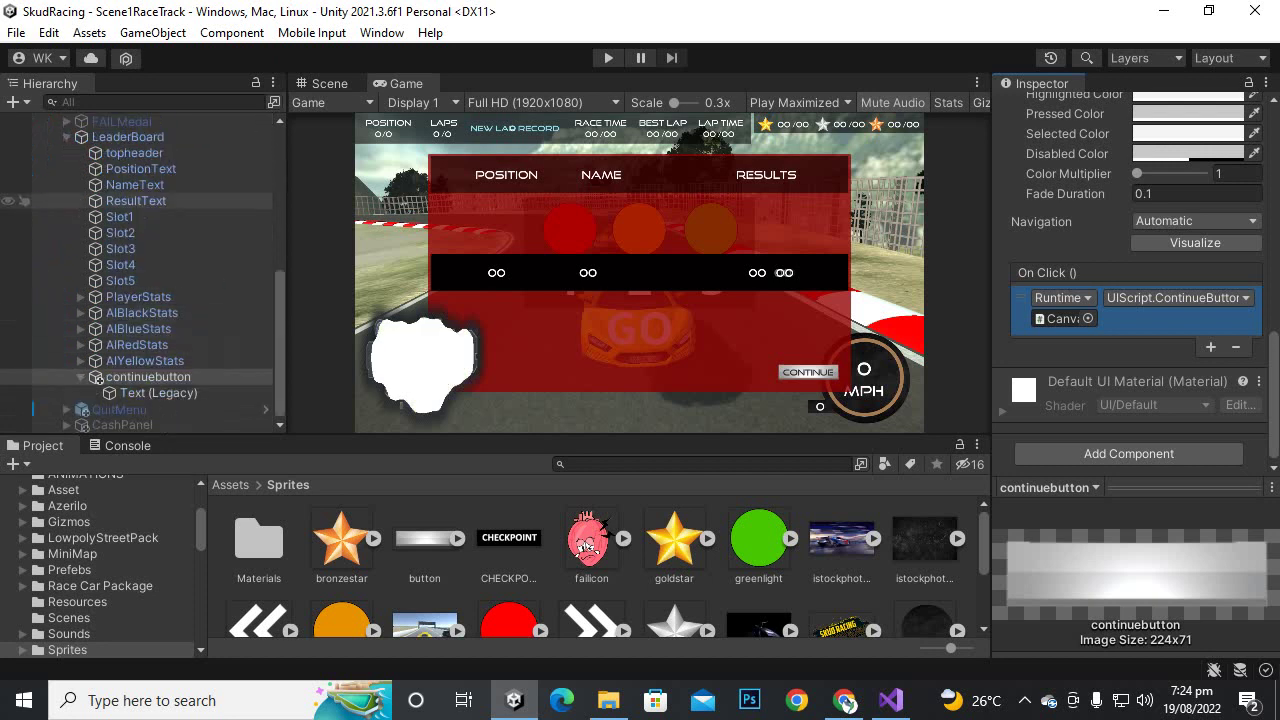
left_click(128, 137)
scroll(1130, 250, "up", 3)
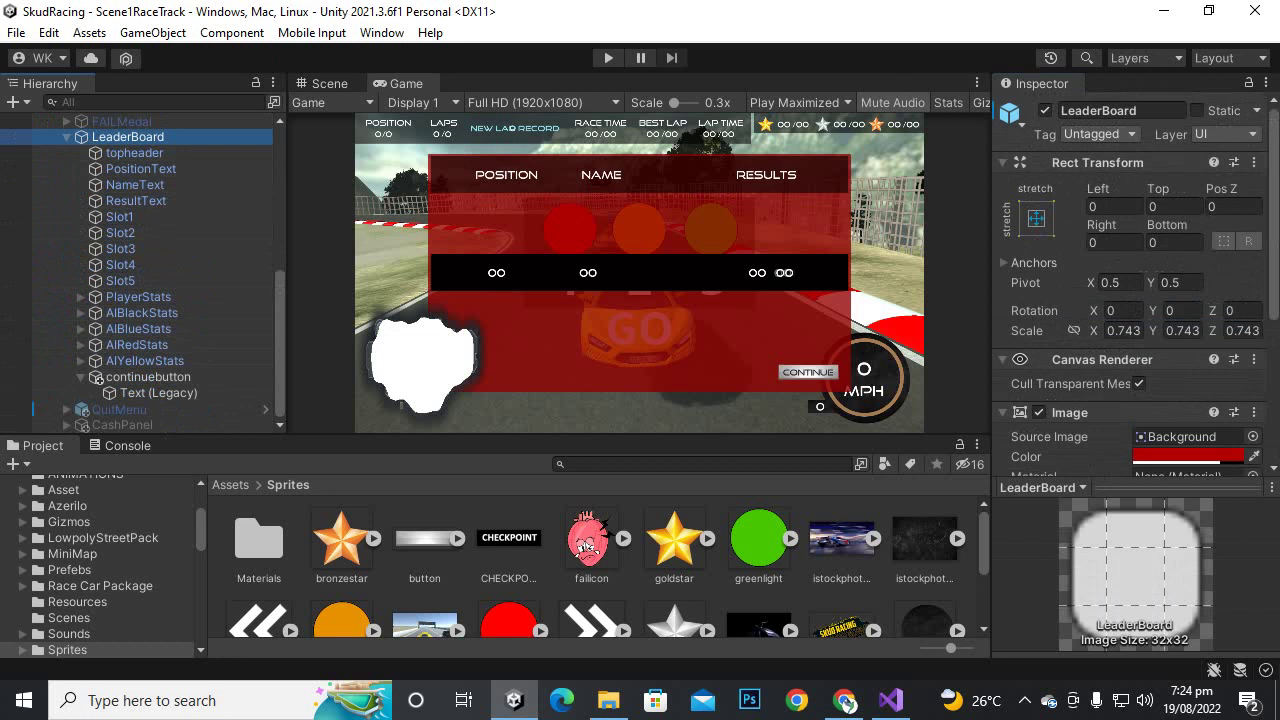
left_click(1045, 110)
Open the Scene2RaceTrack scene from the Scenes folder, saving the changes to Scene1RaceTrack.
left_click(230, 485)
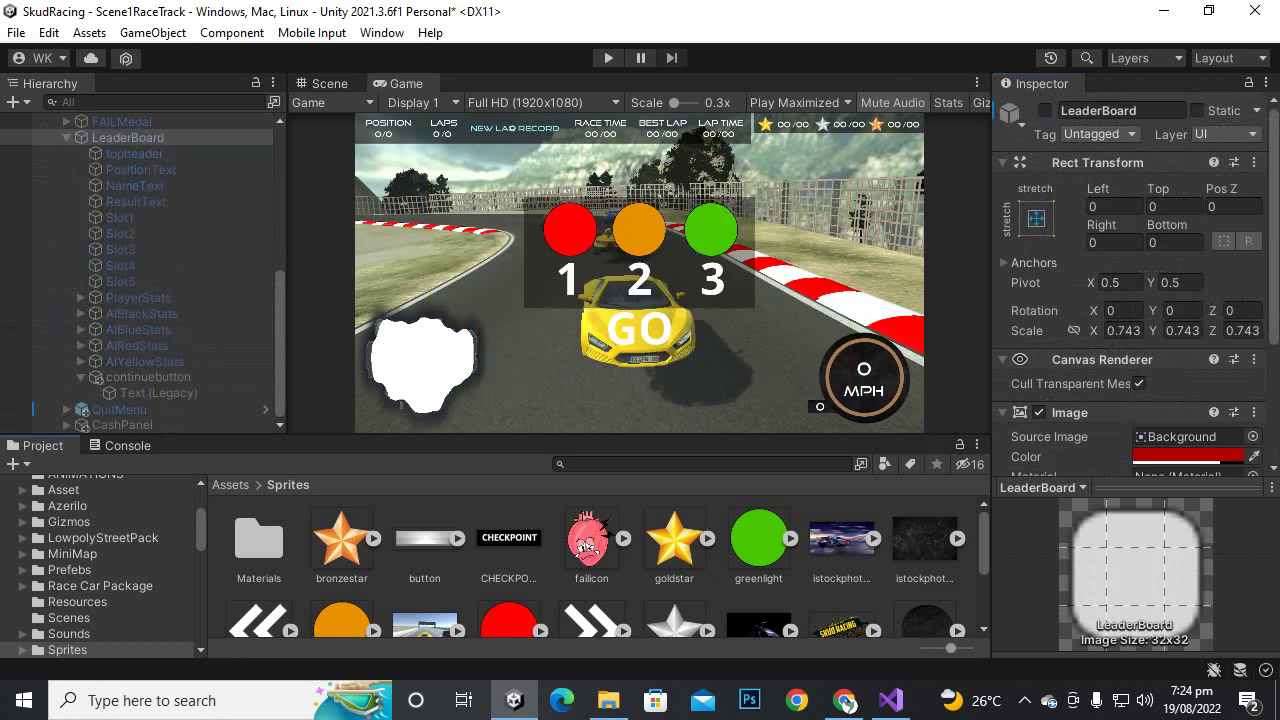
scroll(600, 565, "down", 1)
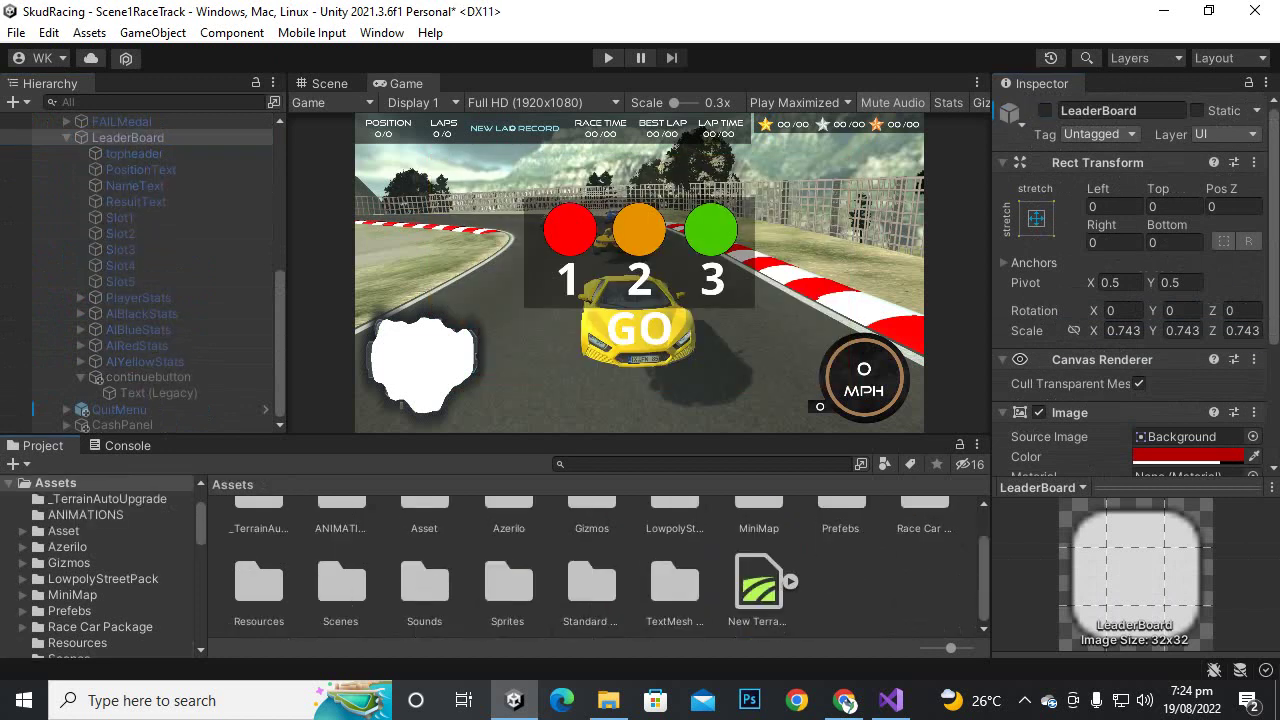
left_click(424, 584)
double_click(342, 584)
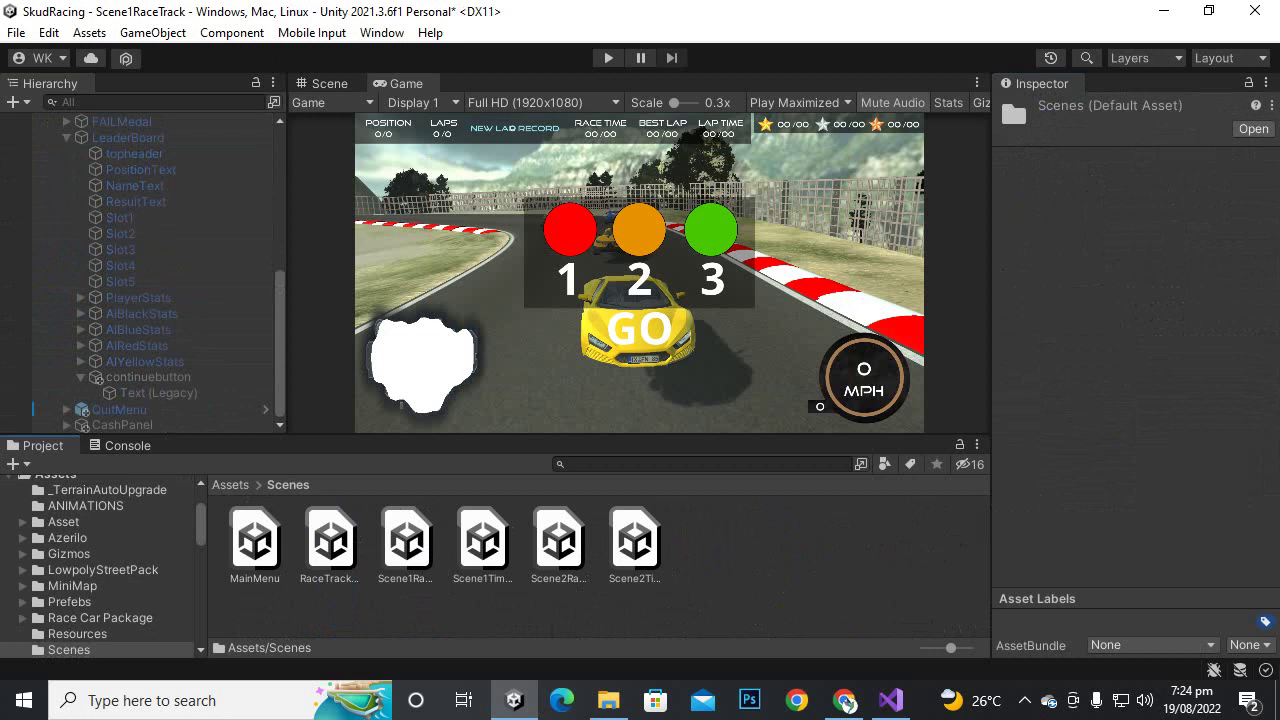
left_click(559, 541)
double_click(558, 545)
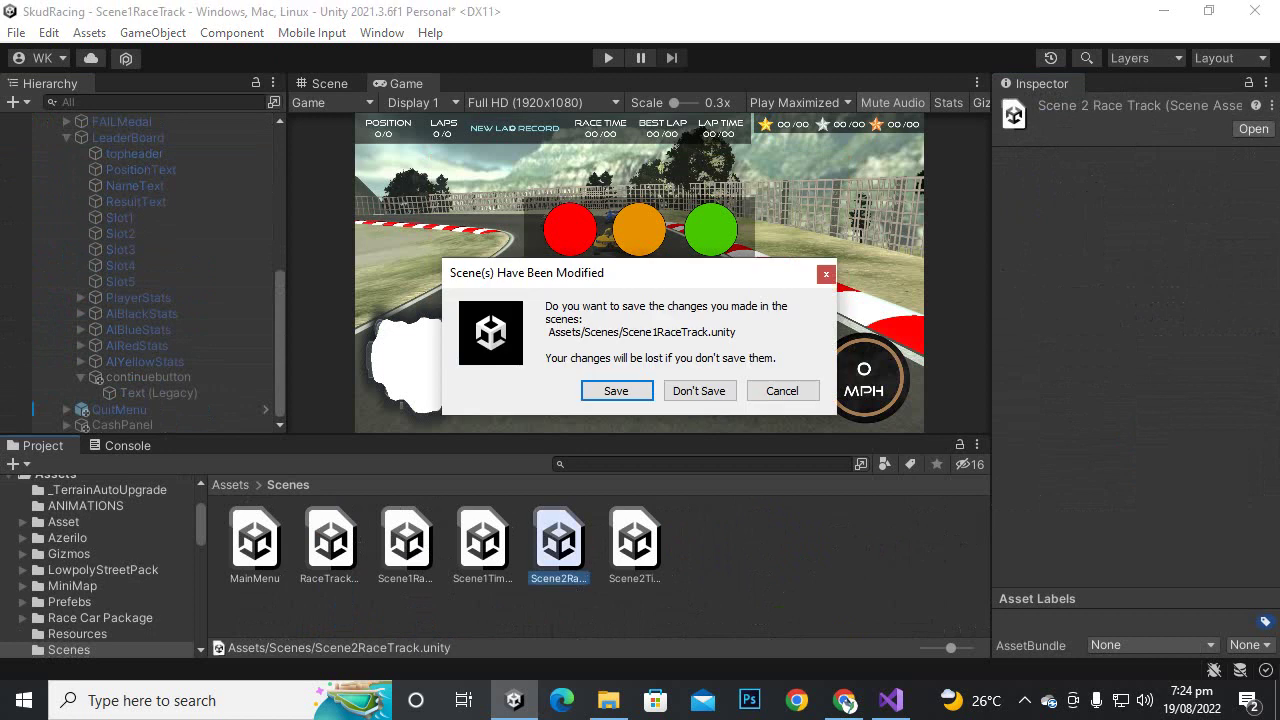
left_click(616, 390)
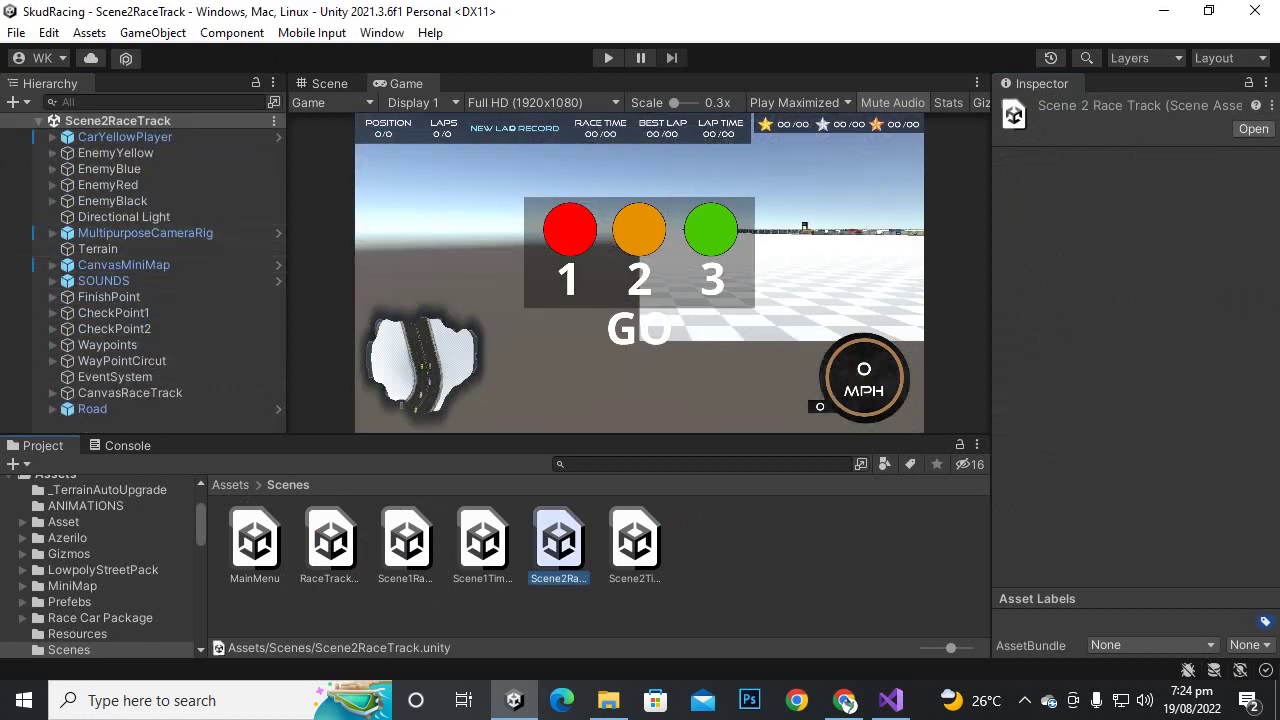
Activate the LeaderBoard object under CanvasRaceTrack.
left_click(130, 392)
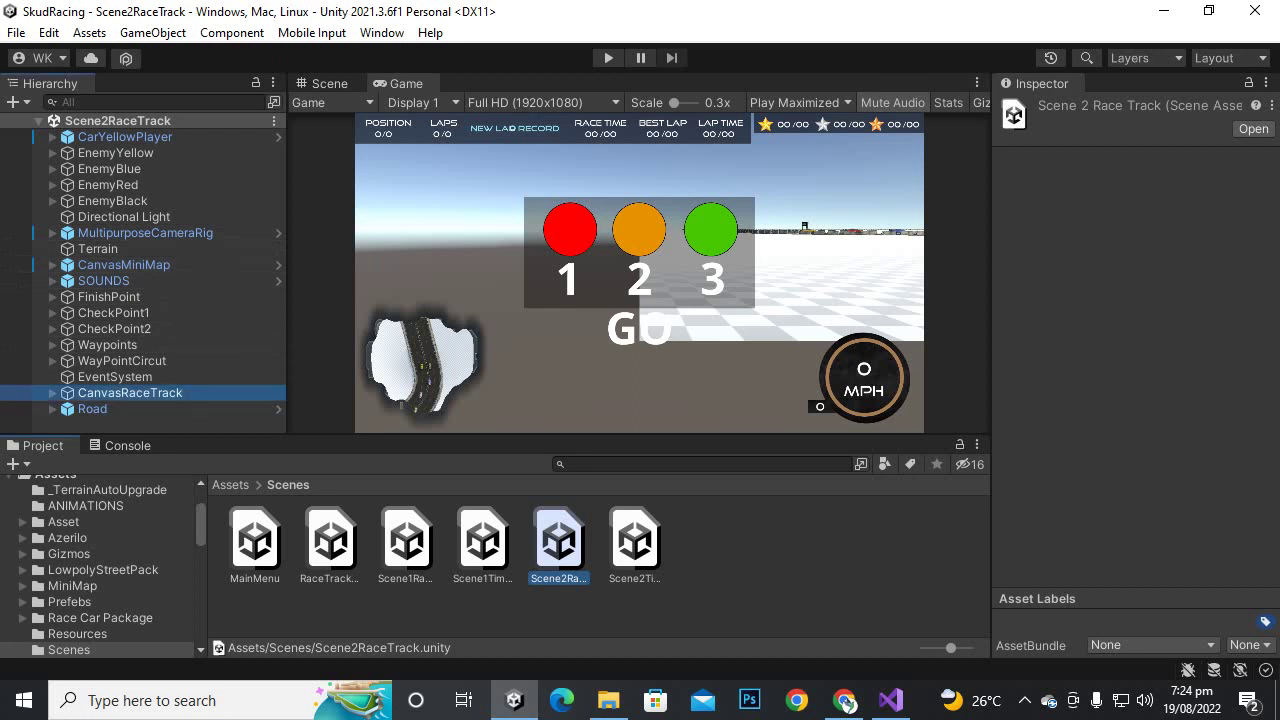
left_click(53, 393)
scroll(140, 350, "down", 3)
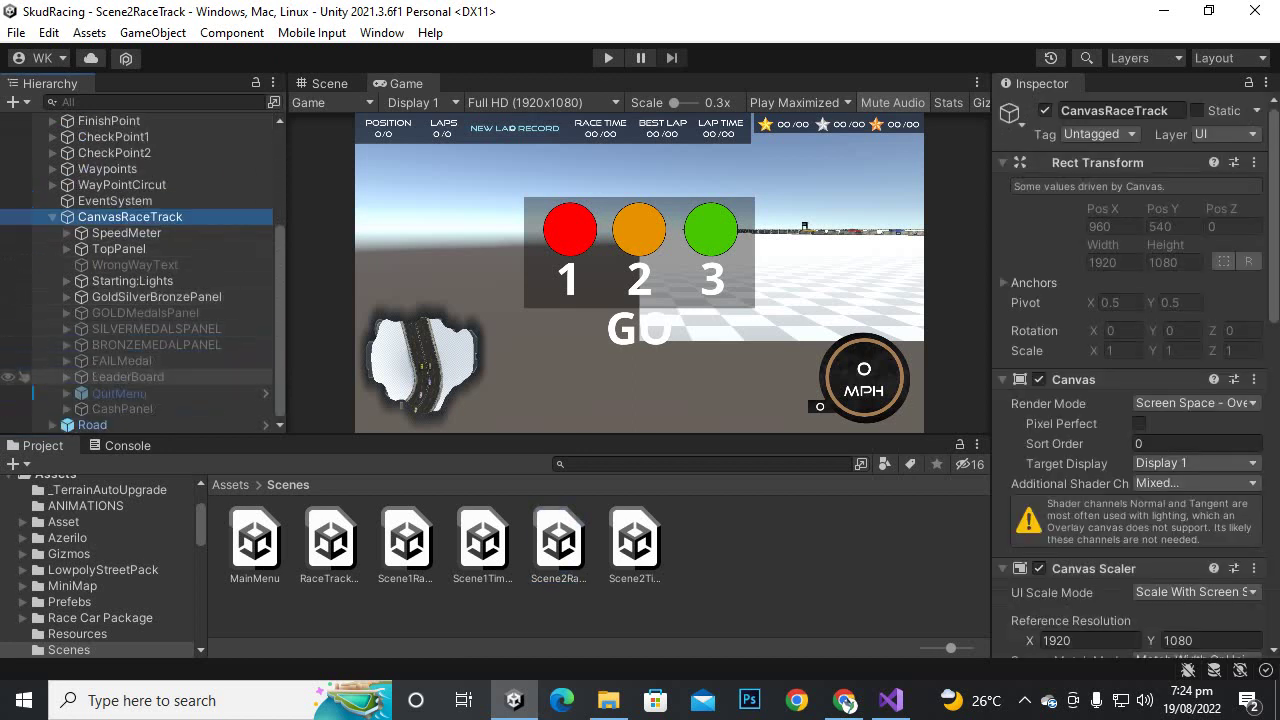
left_click(128, 377)
left_click(1045, 110)
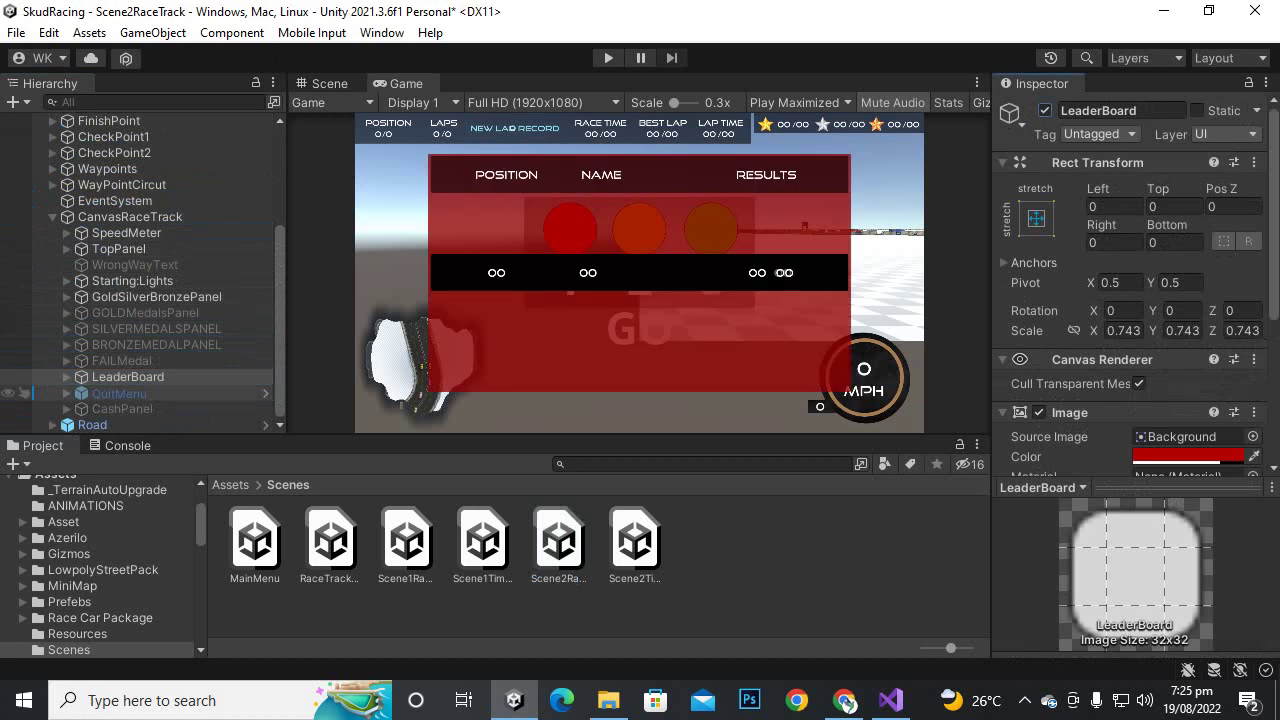
Add a legacy UI button under CanvasRaceTrack and name it Continuebutton.
left_click(130, 217)
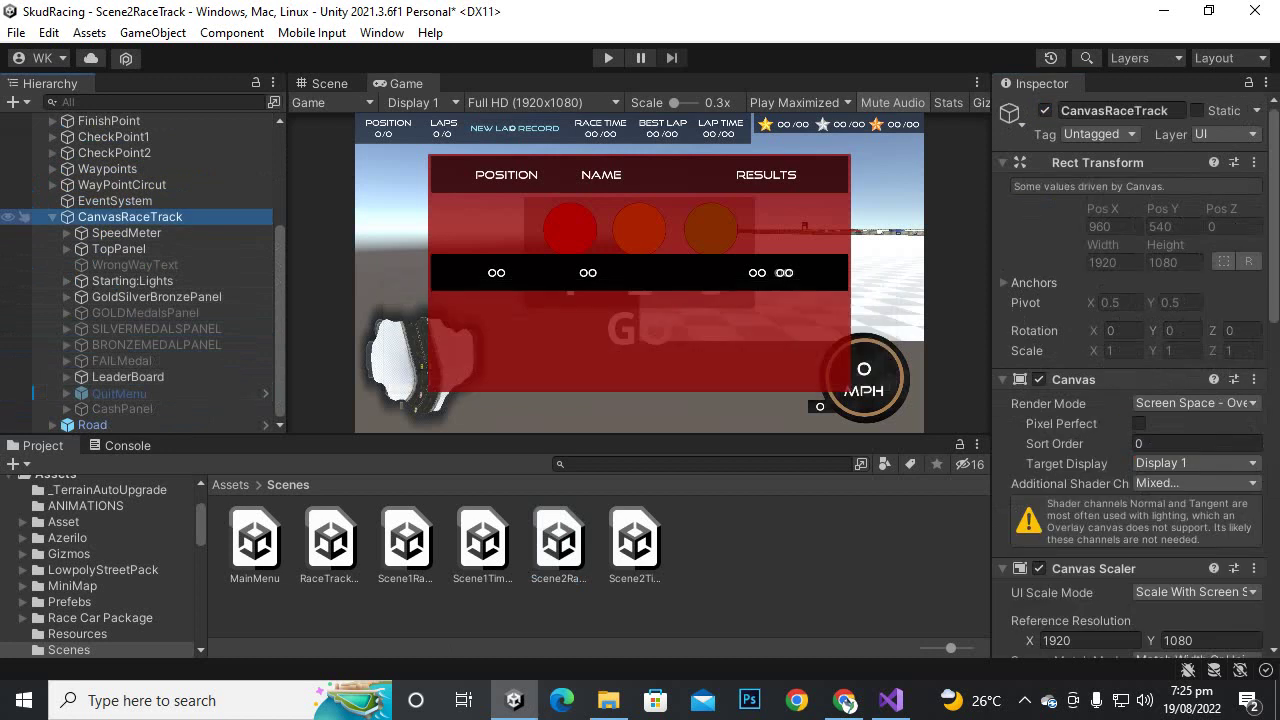
right_click(130, 216)
mouse_move(200, 482)
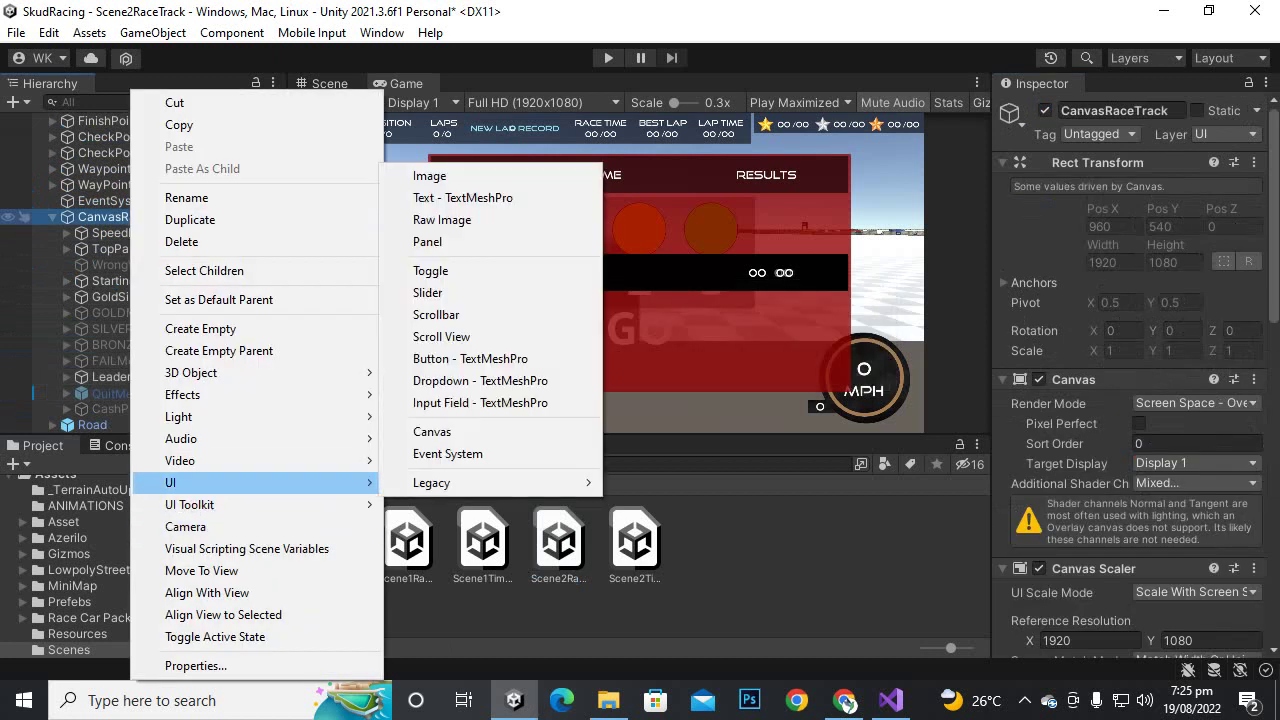
mouse_move(470, 482)
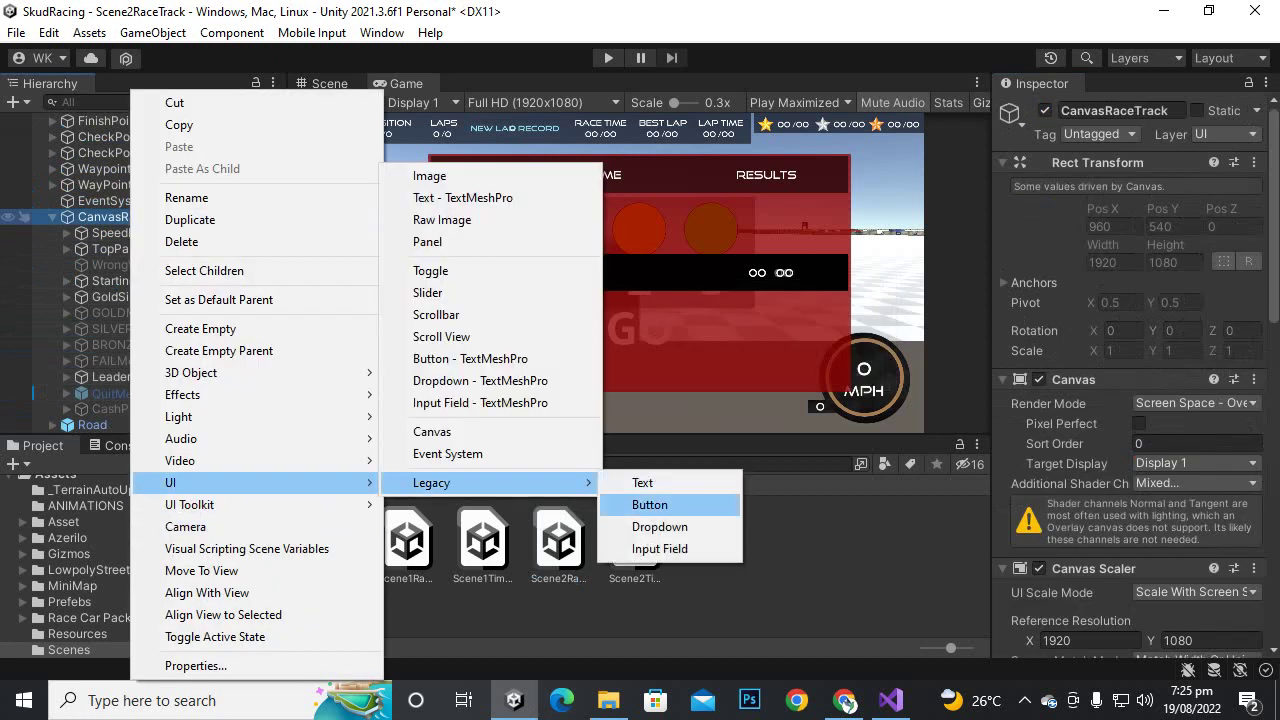
left_click(650, 504)
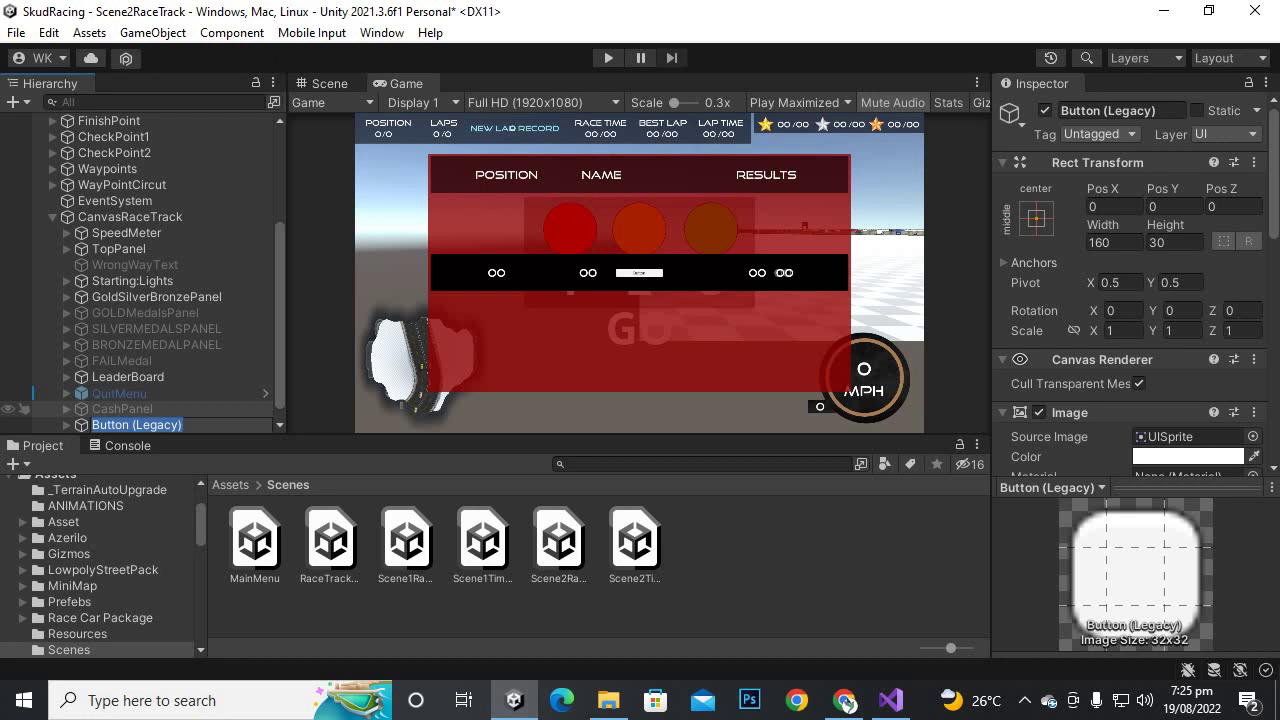
type("Cont")
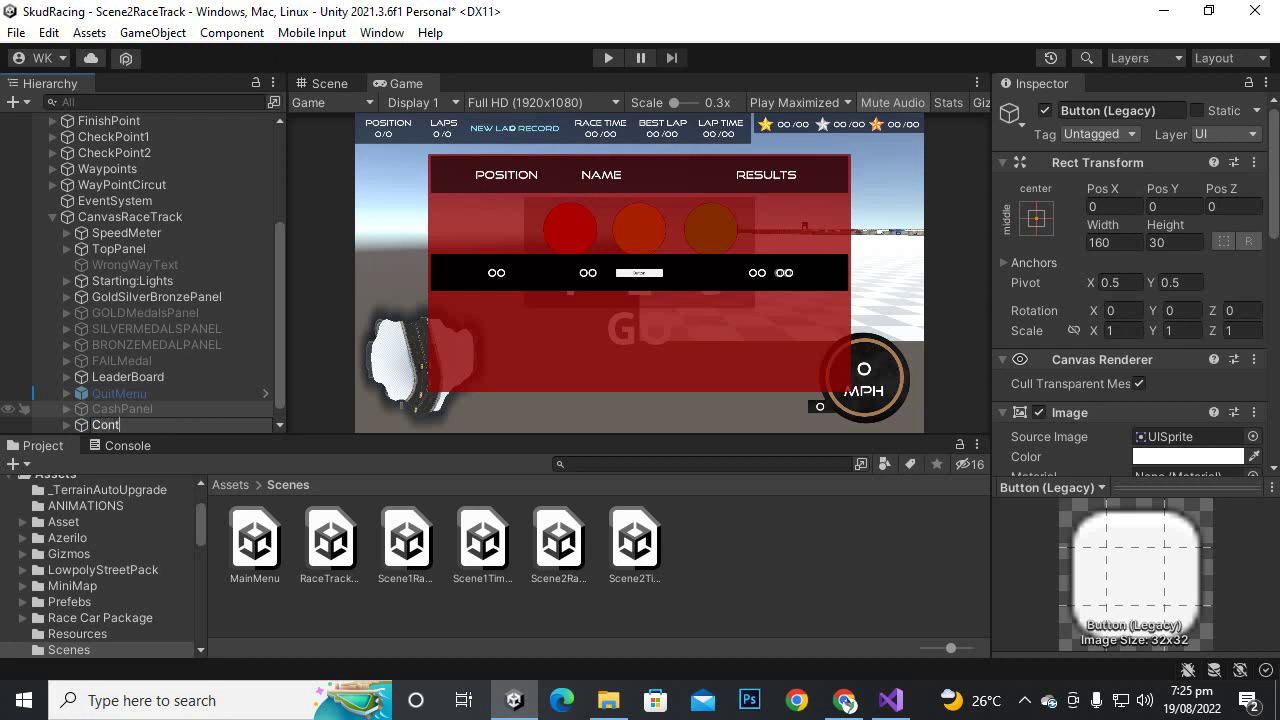
type("inuebutton")
key("Return")
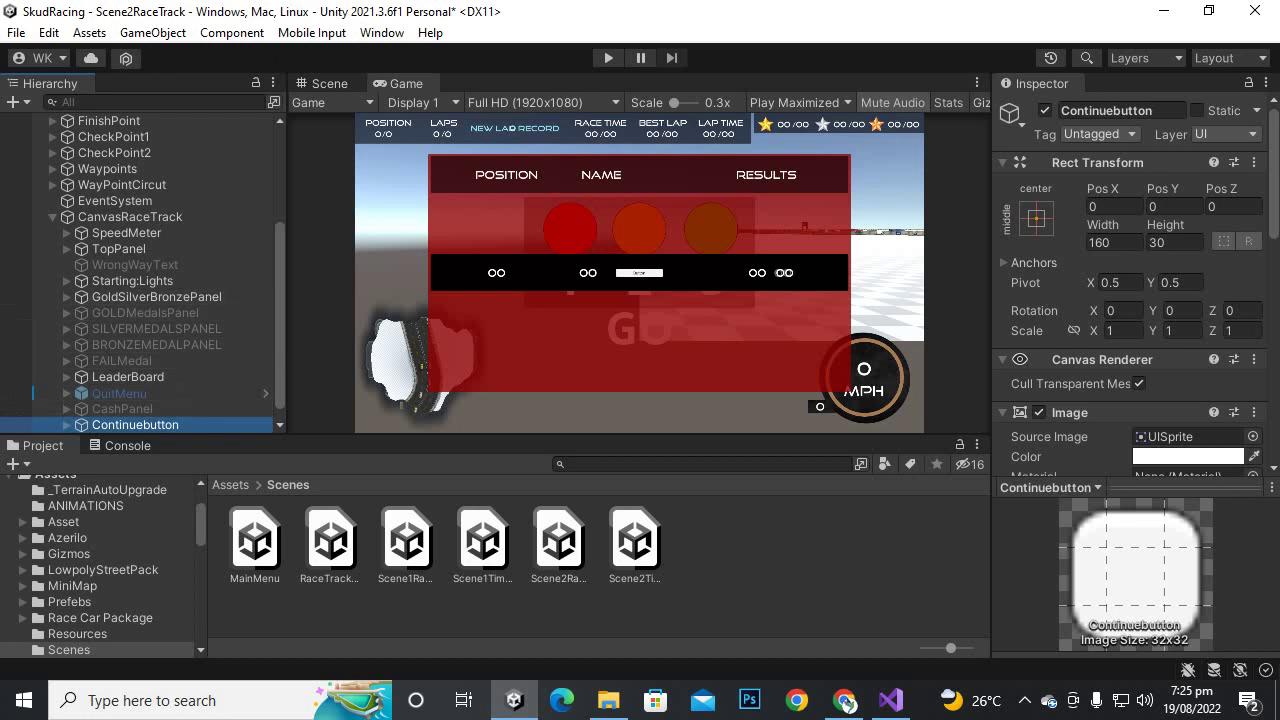
Assign the button sprite from the Sprites folder as Continuebutton's source image and set it to native size.
left_click(230, 485)
scroll(608, 567, "down", 2)
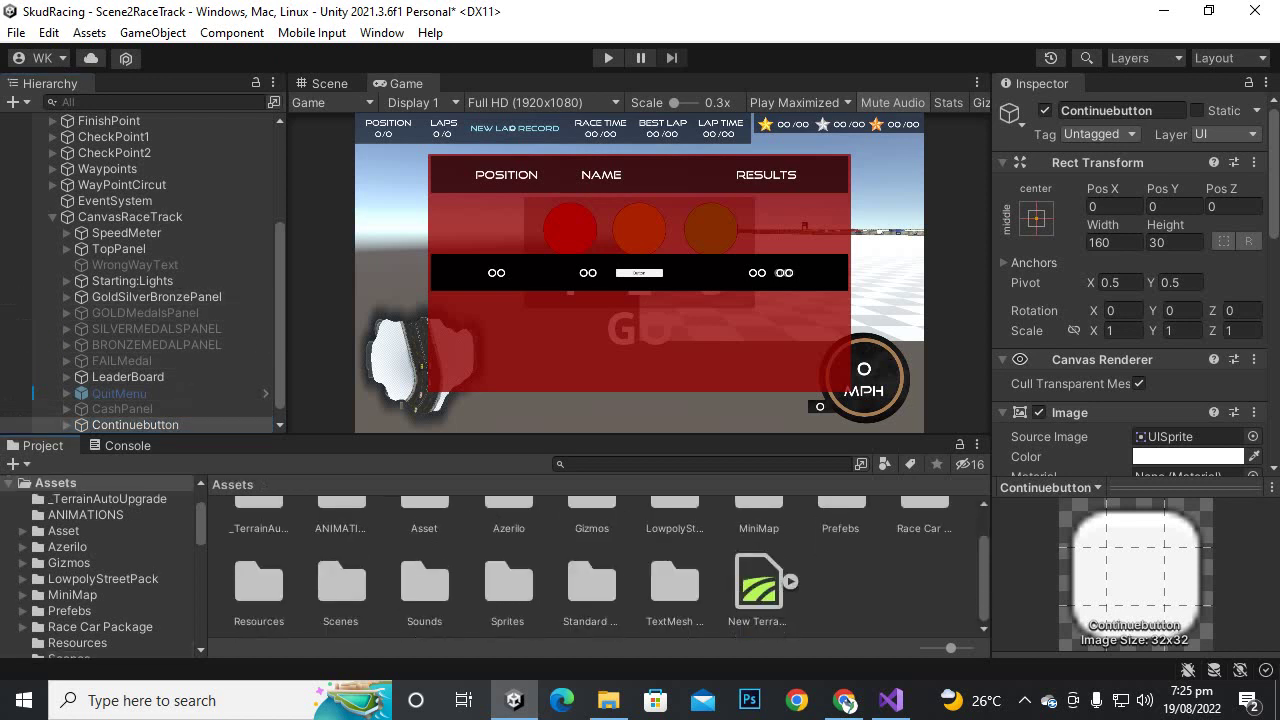
double_click(508, 582)
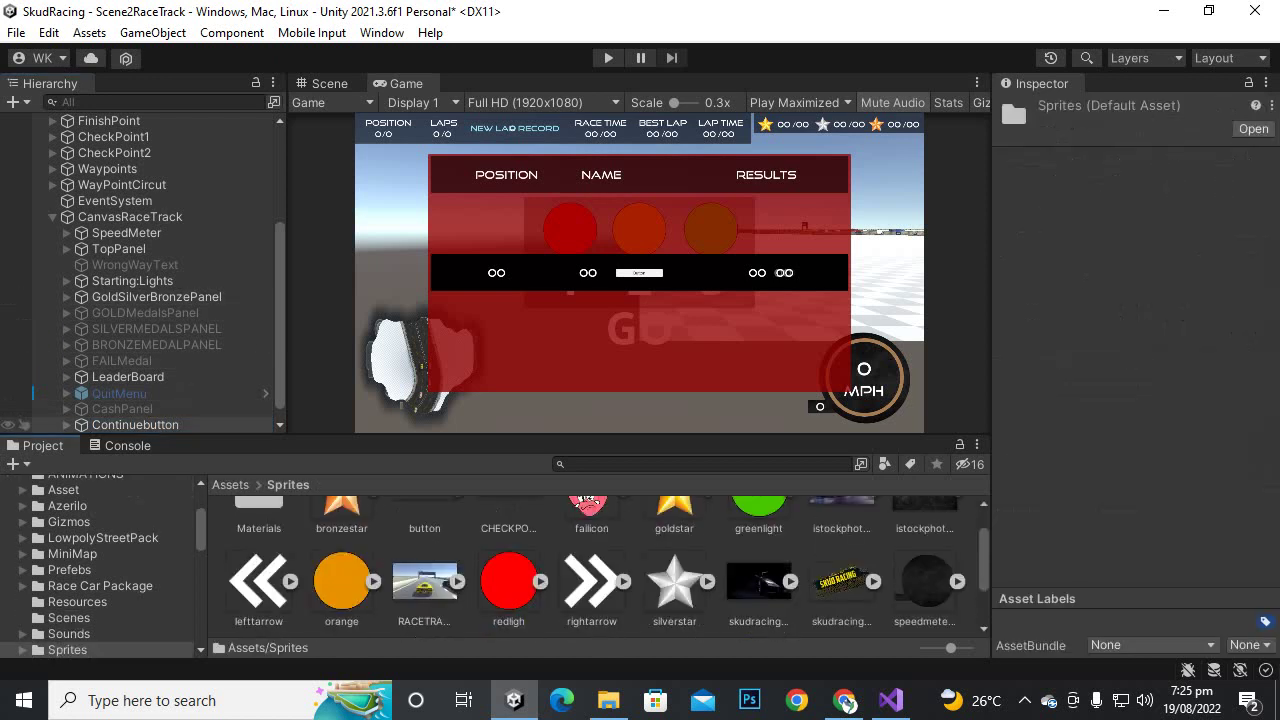
left_click(135, 425)
scroll(600, 565, "up", 1)
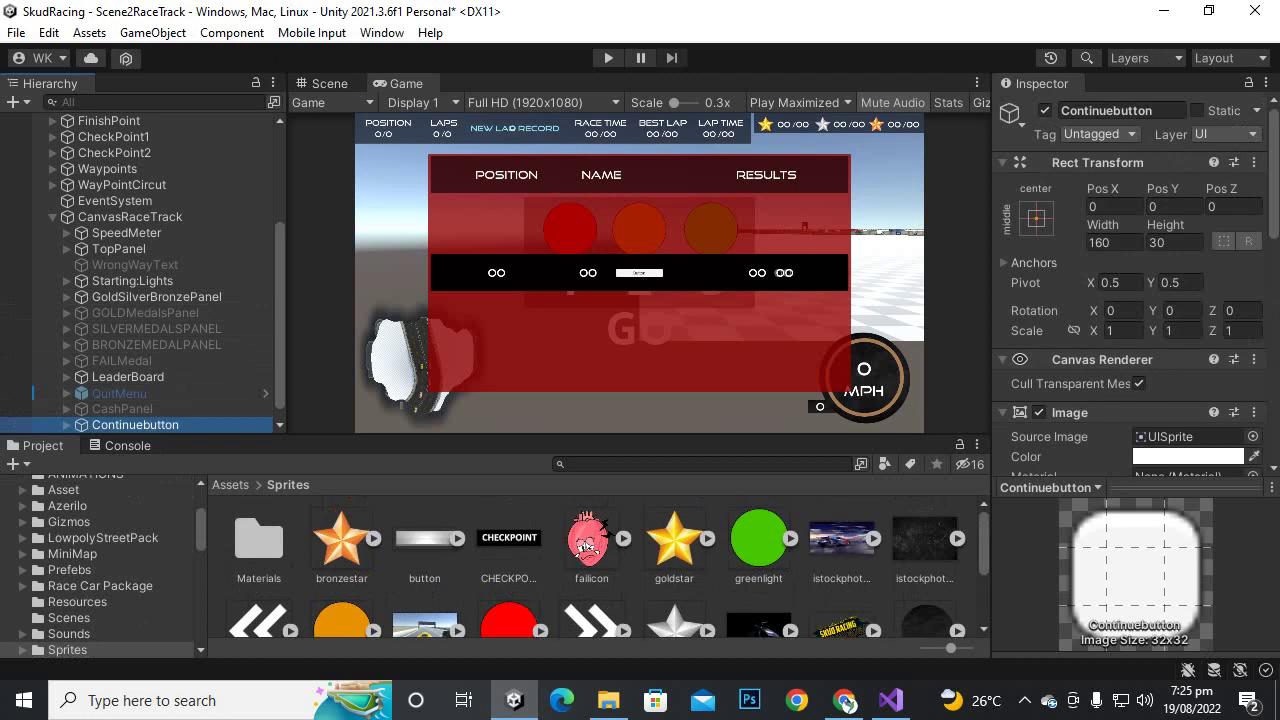
left_click_drag(425, 540, 432, 540)
left_click_drag(425, 540, 1186, 317)
scroll(1186, 317, "down", 3)
left_click(1195, 335)
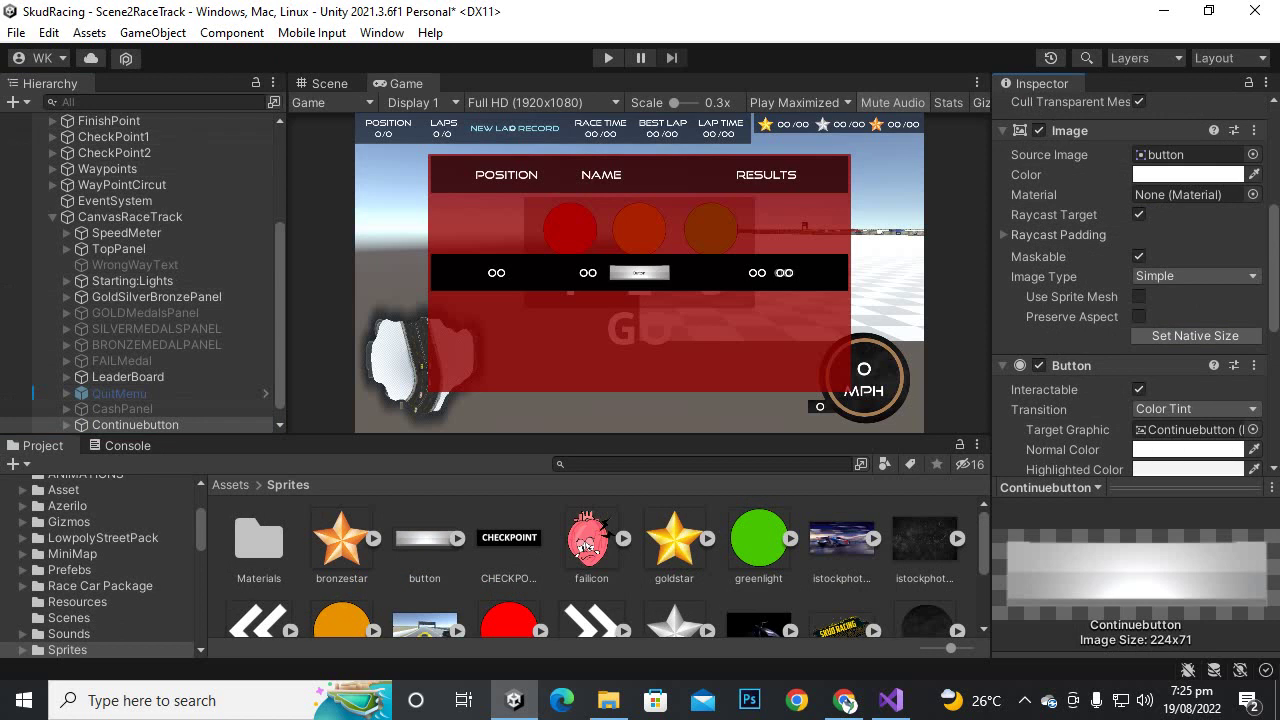
Move Continuebutton to the leaderboard's lower-right corner in the Scene view, about X 568, Y -333, and anchor it bottom right.
left_click(329, 83)
left_click_drag(489, 140, 488, 232)
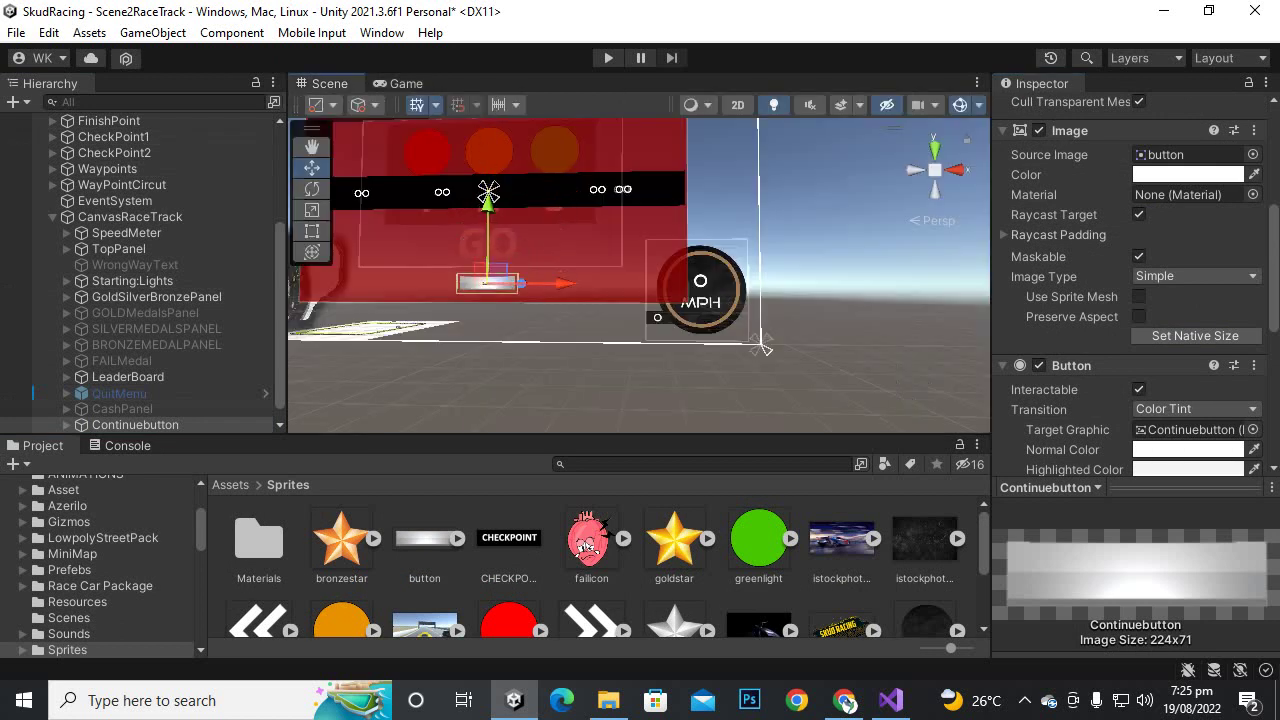
left_click_drag(563, 284, 721, 284)
scroll(1123, 211, "up", 3)
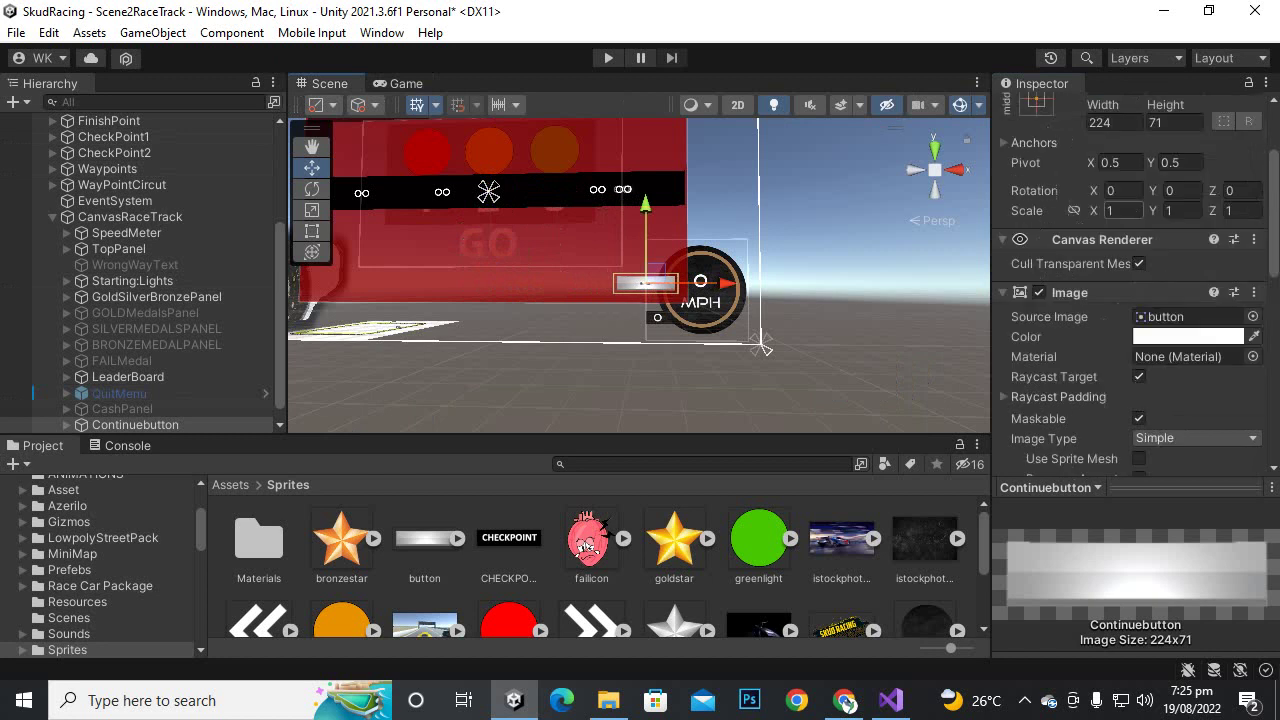
scroll(1123, 211, "up", 2)
left_click(1036, 218)
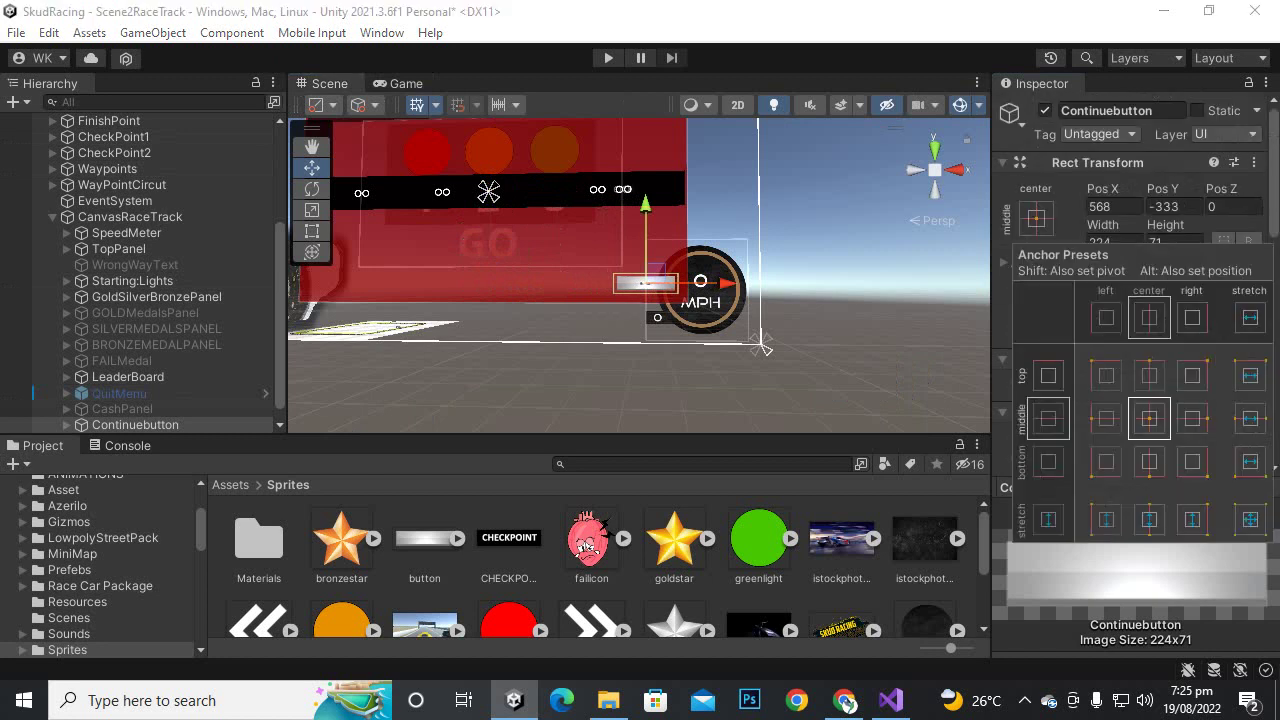
left_click(1192, 461)
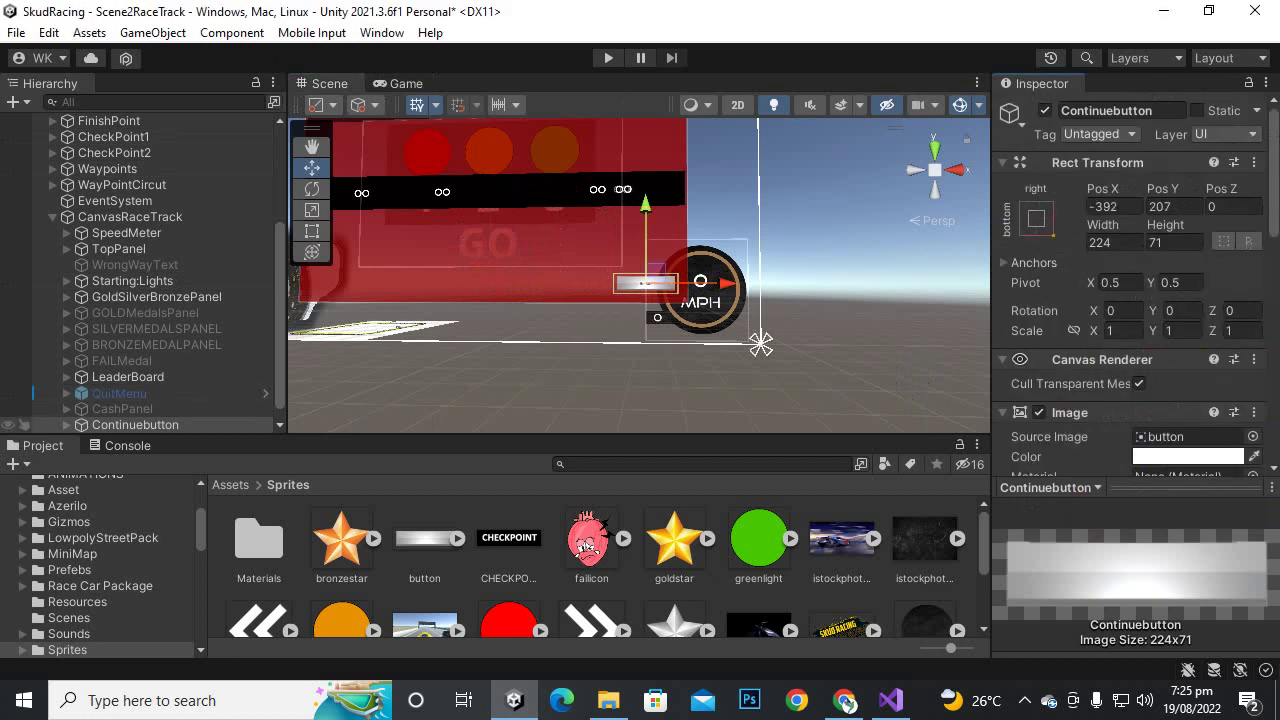
Change the label text of Continuebutton's Text (Legacy) child to "Continue".
left_click(67, 425)
scroll(150, 368, "down", 1)
left_click(140, 408)
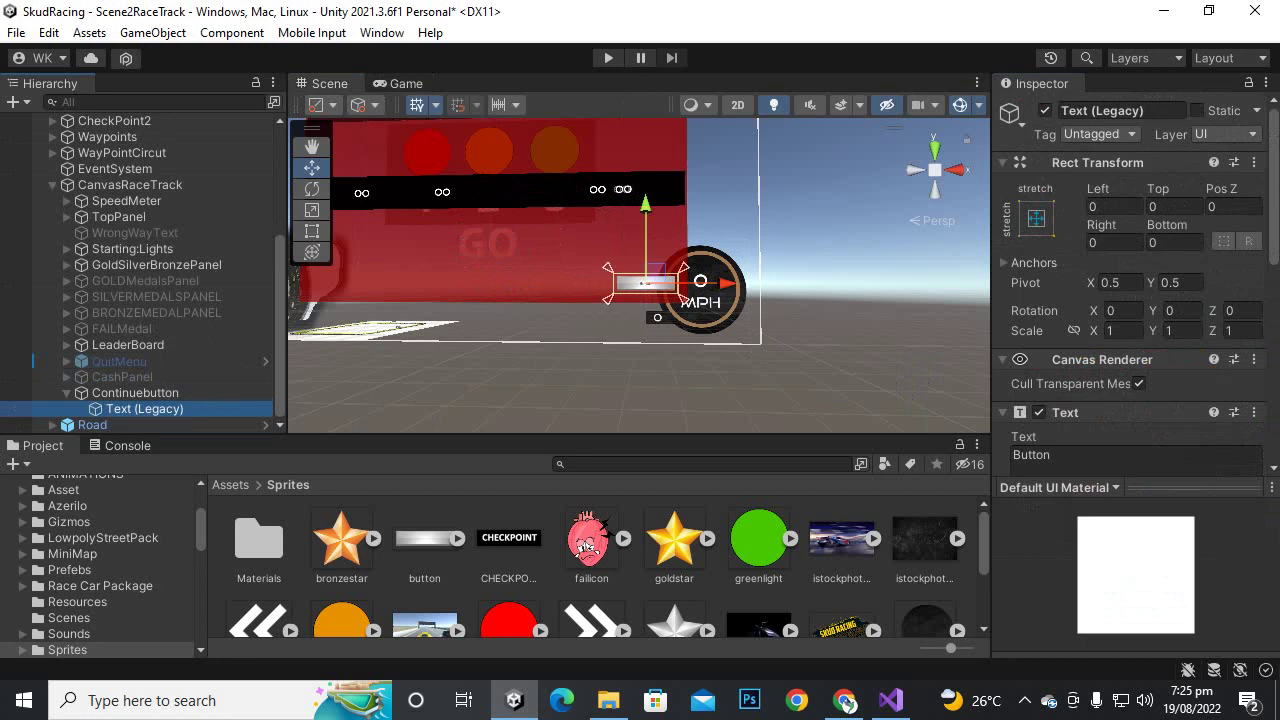
left_click(1031, 455)
type("Continue")
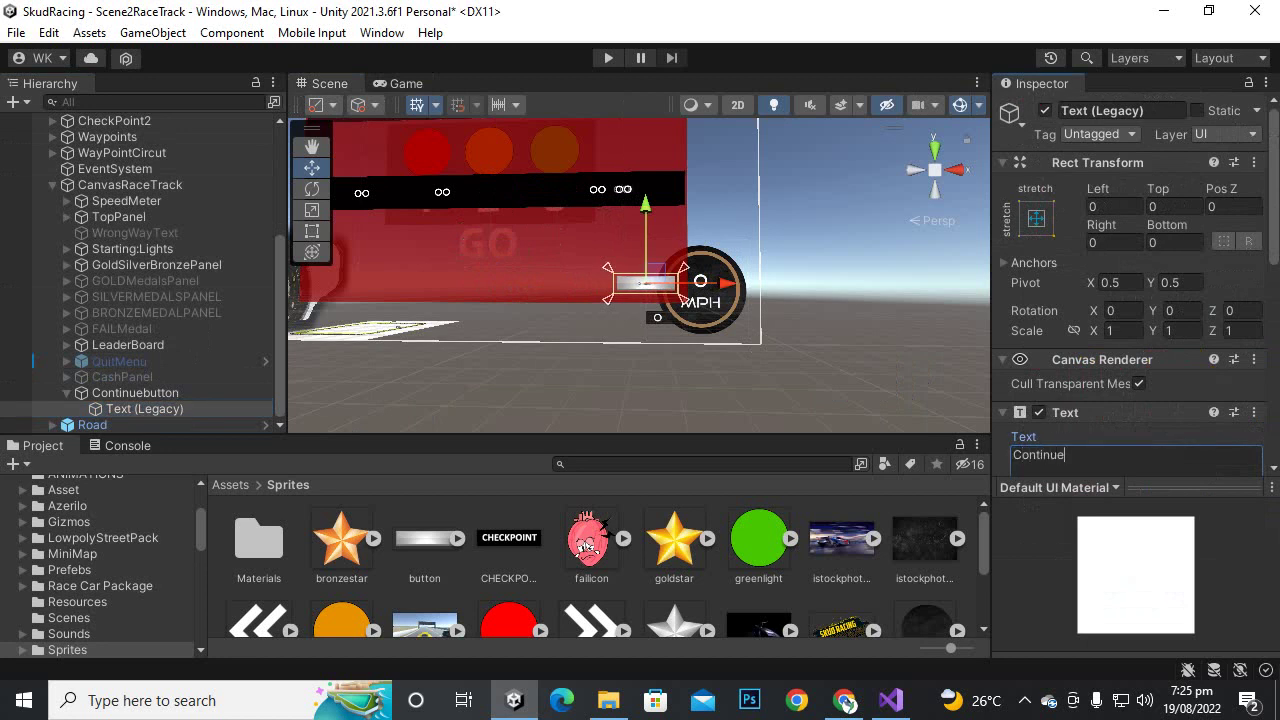
Set the Continue label's font to good times rg and its font size to 28.
scroll(1130, 300, "down", 3)
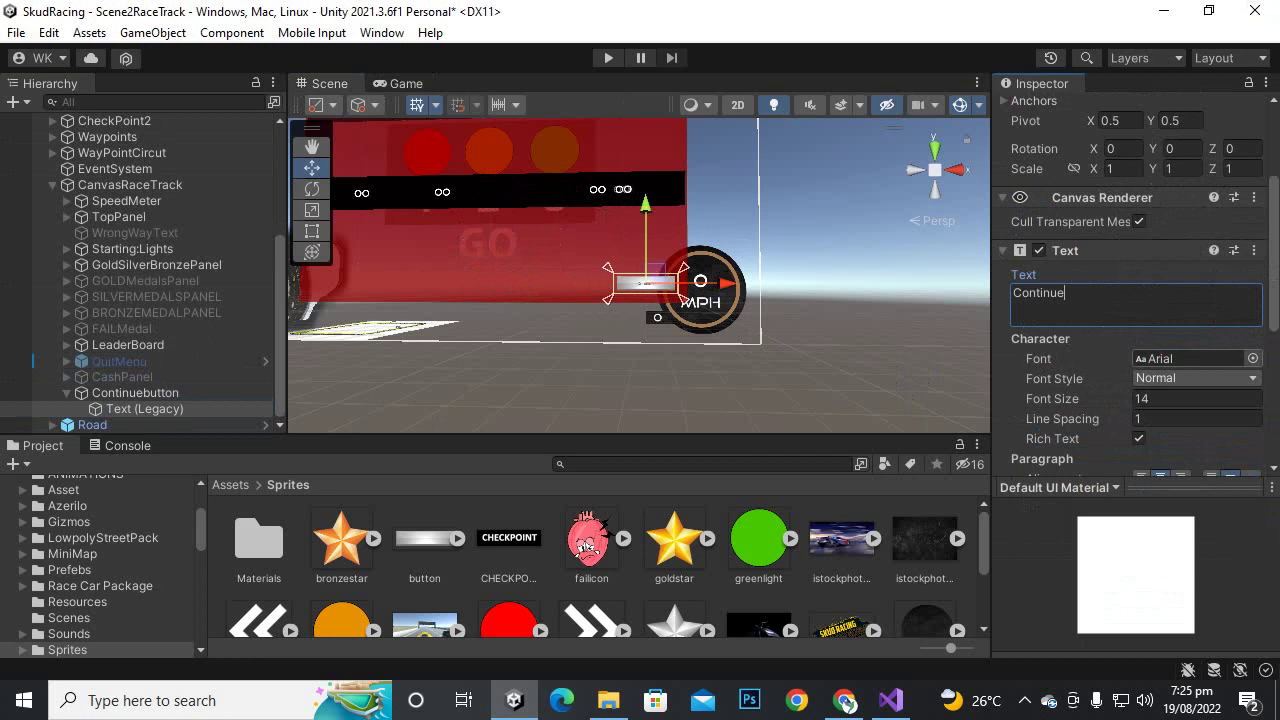
left_click(1253, 358)
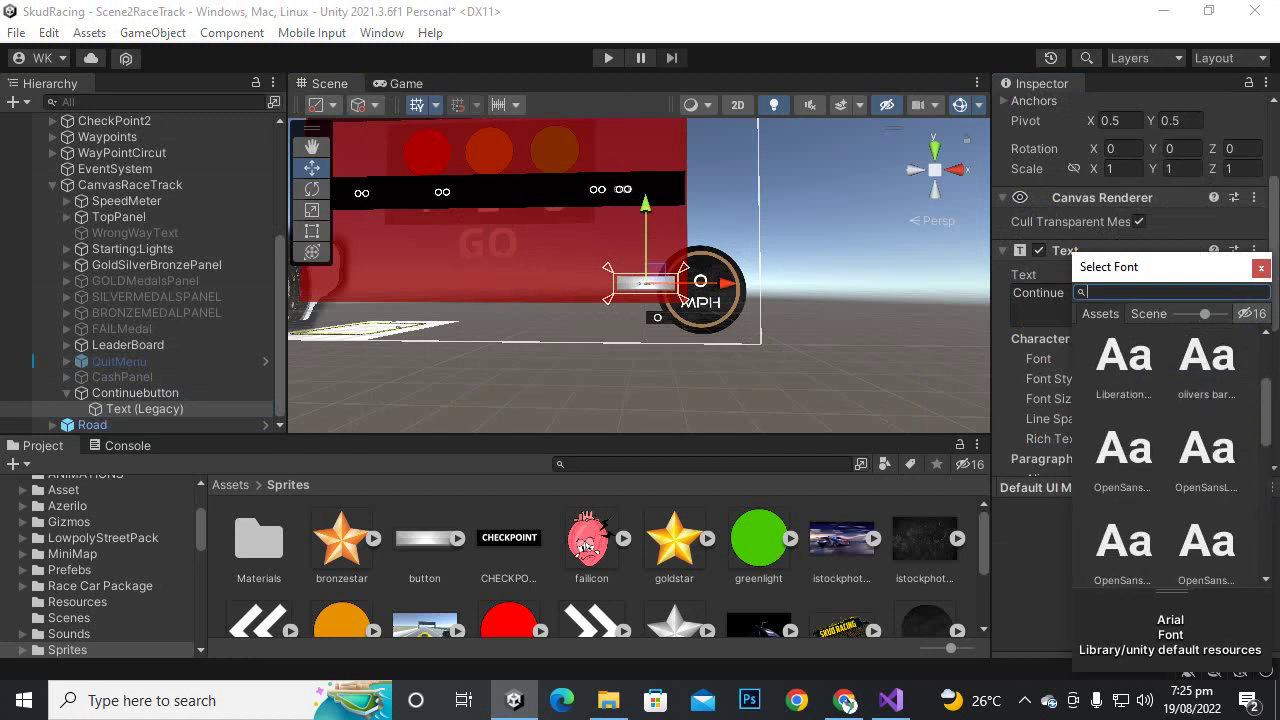
double_click(1206, 445)
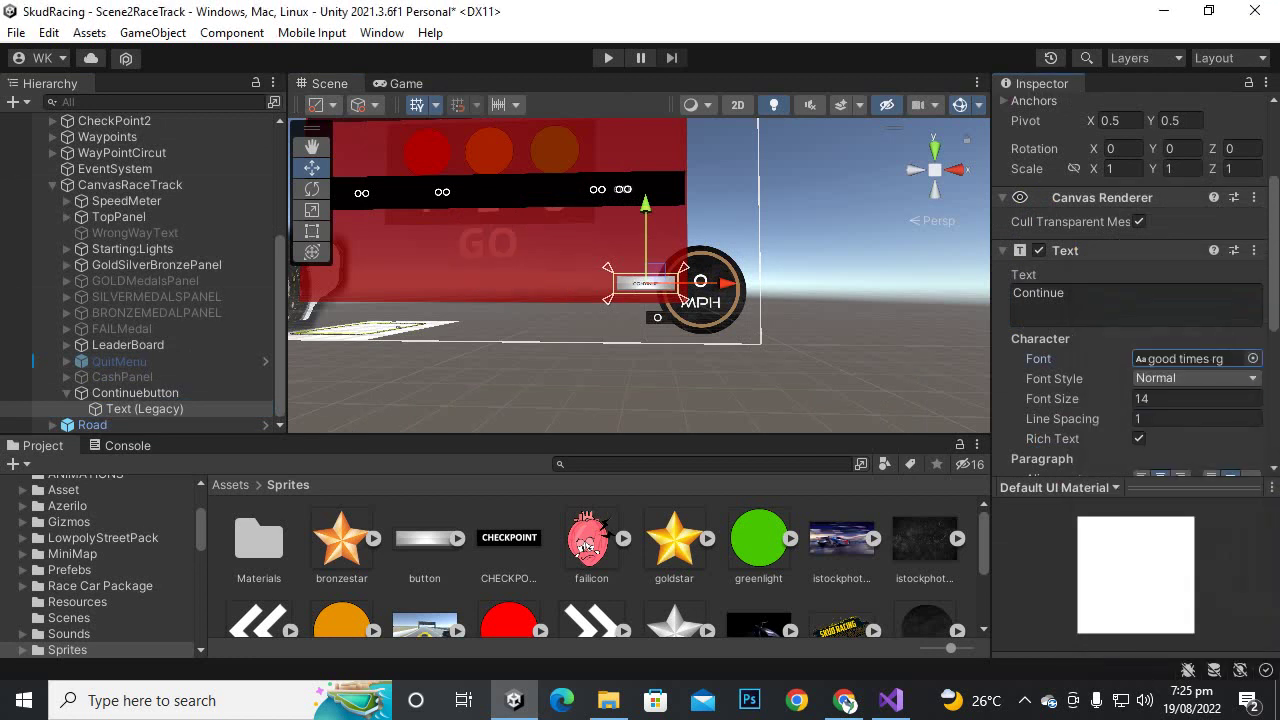
left_click(1200, 399)
type("28")
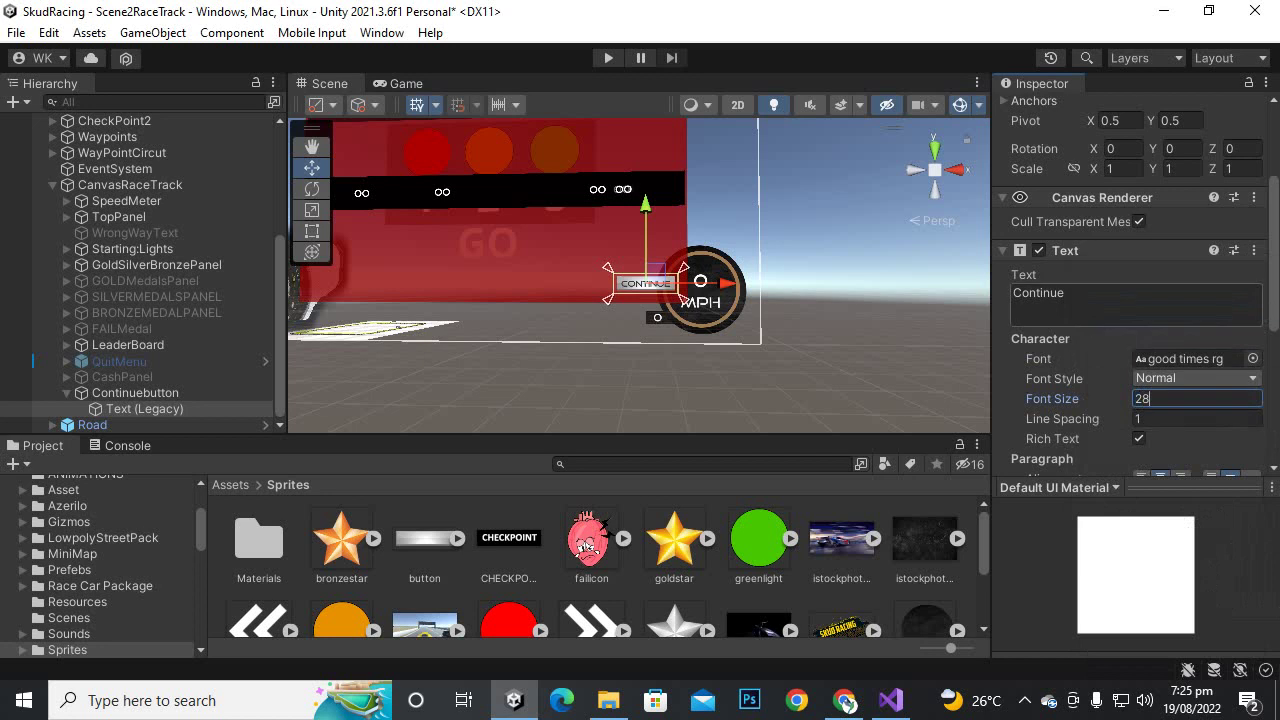
Set both the horizontal and vertical overflow of the Continue label to Overflow.
scroll(1130, 300, "down", 5)
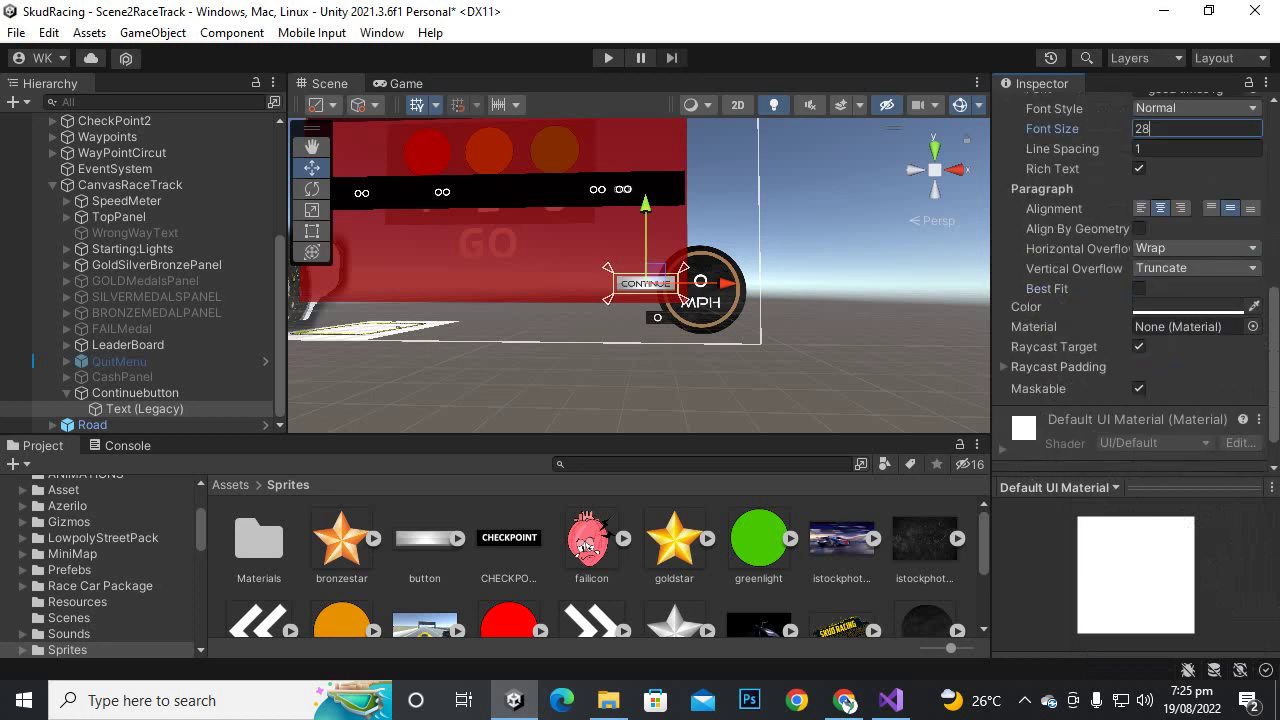
left_click(1196, 248)
left_click(1190, 289)
left_click(1196, 268)
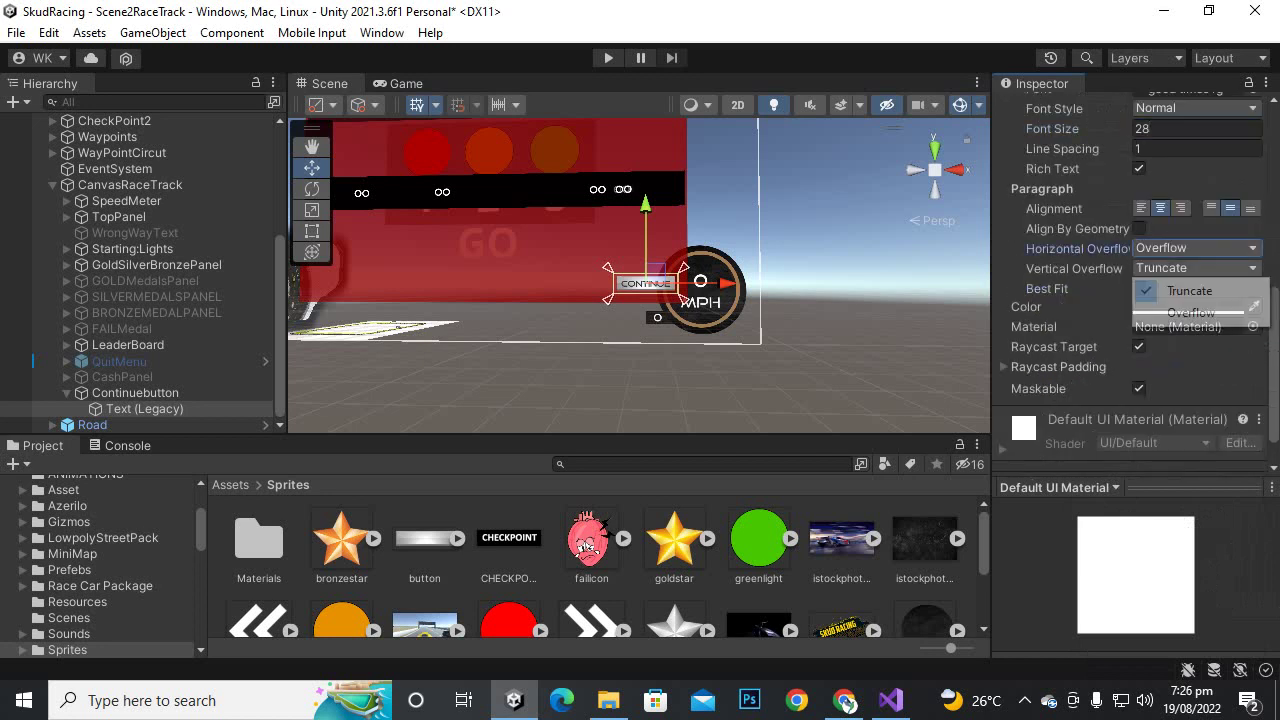
left_click(1190, 312)
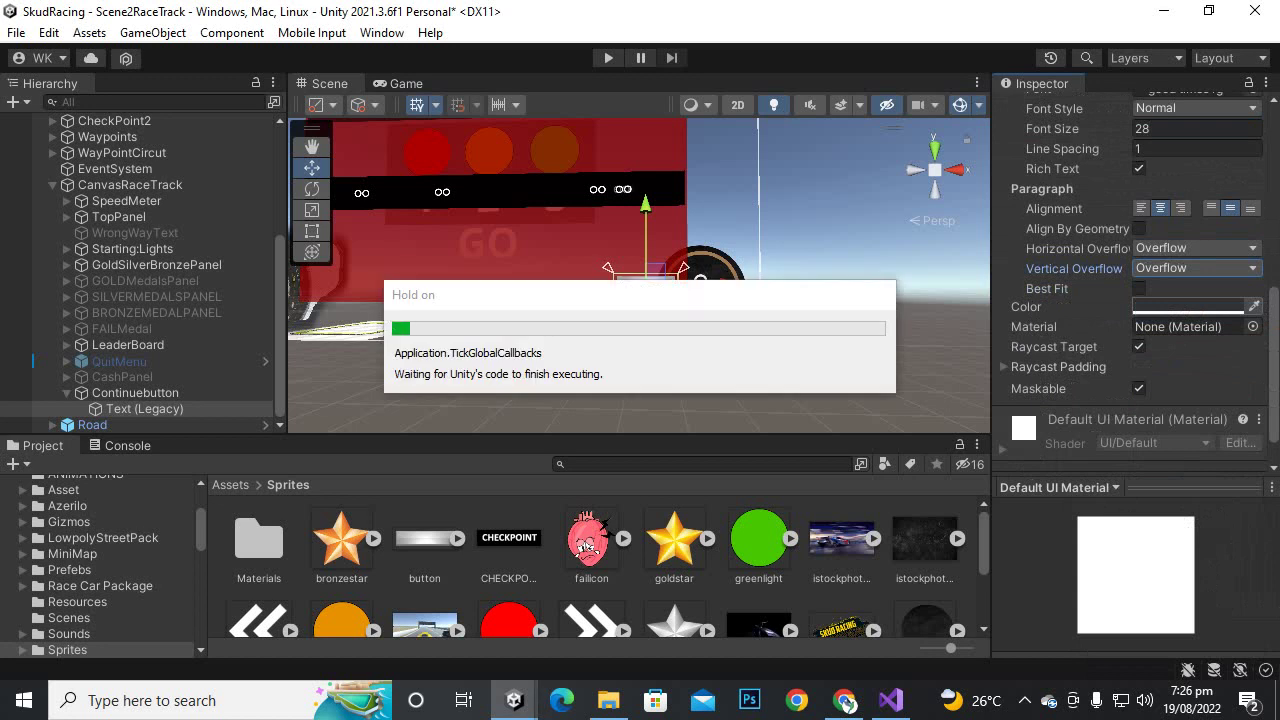
Make Continuebutton a child of the LeaderBoard object.
left_click(135, 393)
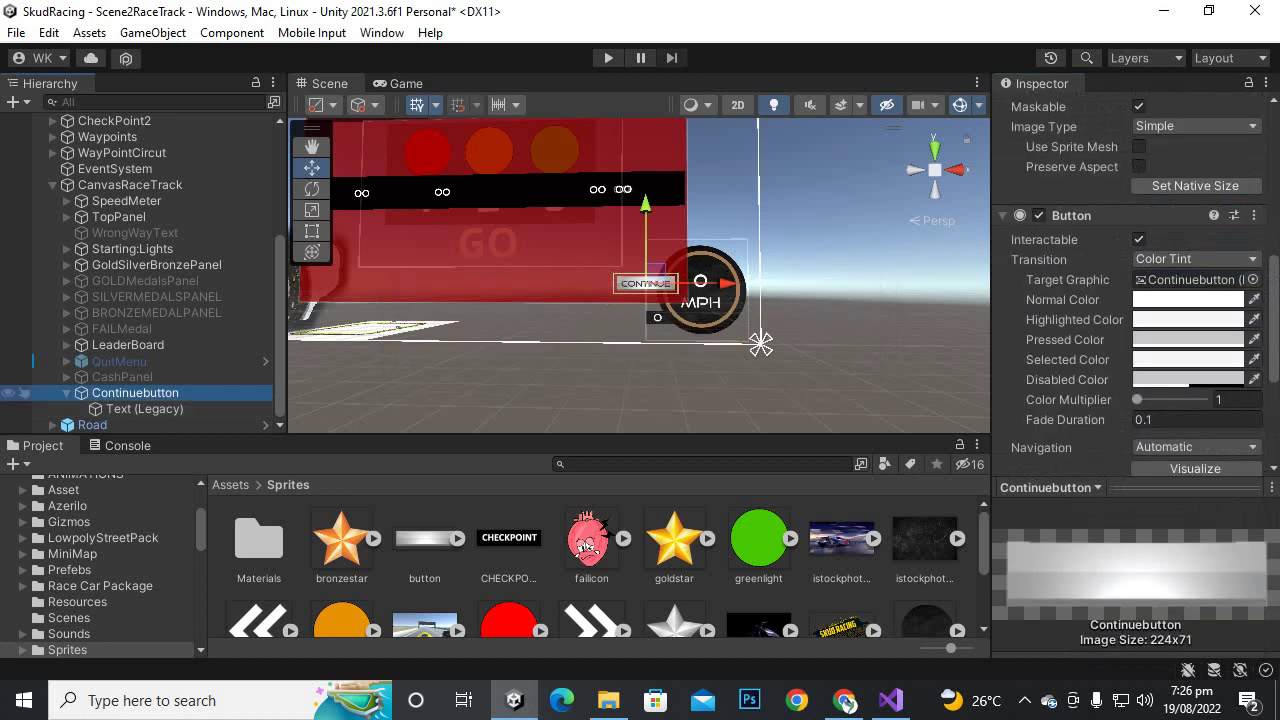
left_click_drag(135, 393, 130, 345)
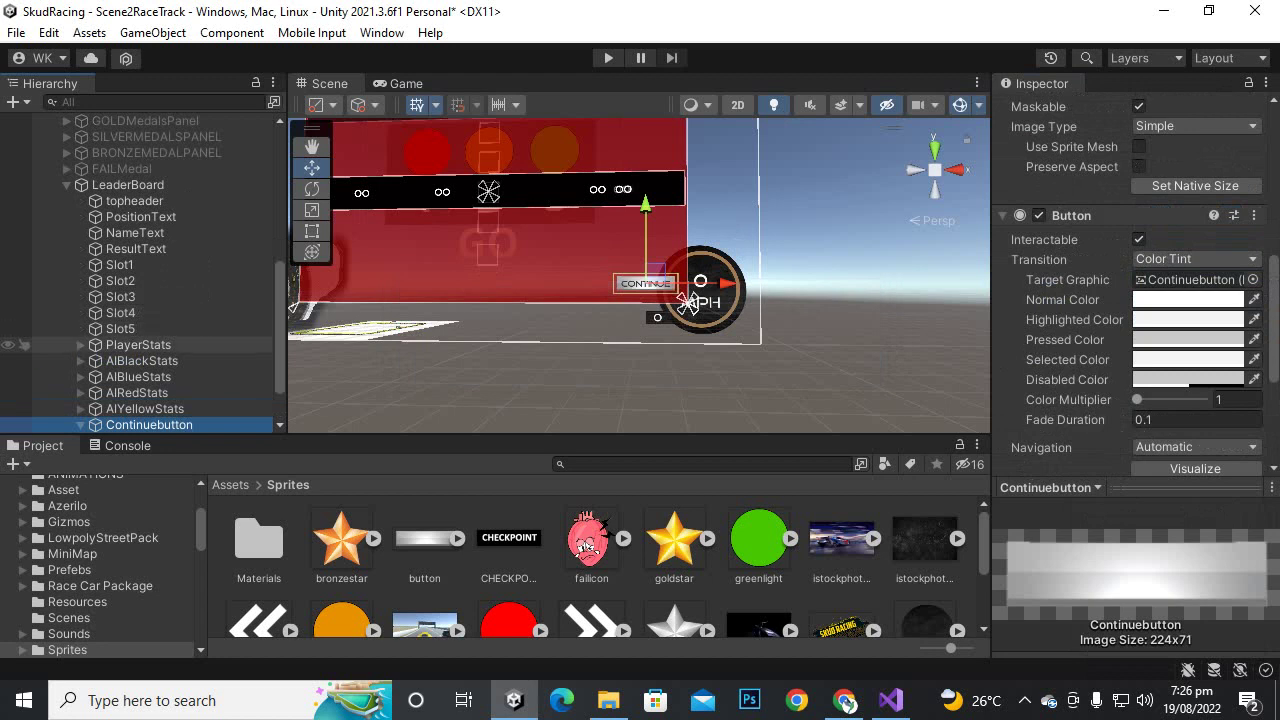
scroll(150, 300, "down", 2)
left_click(80, 360)
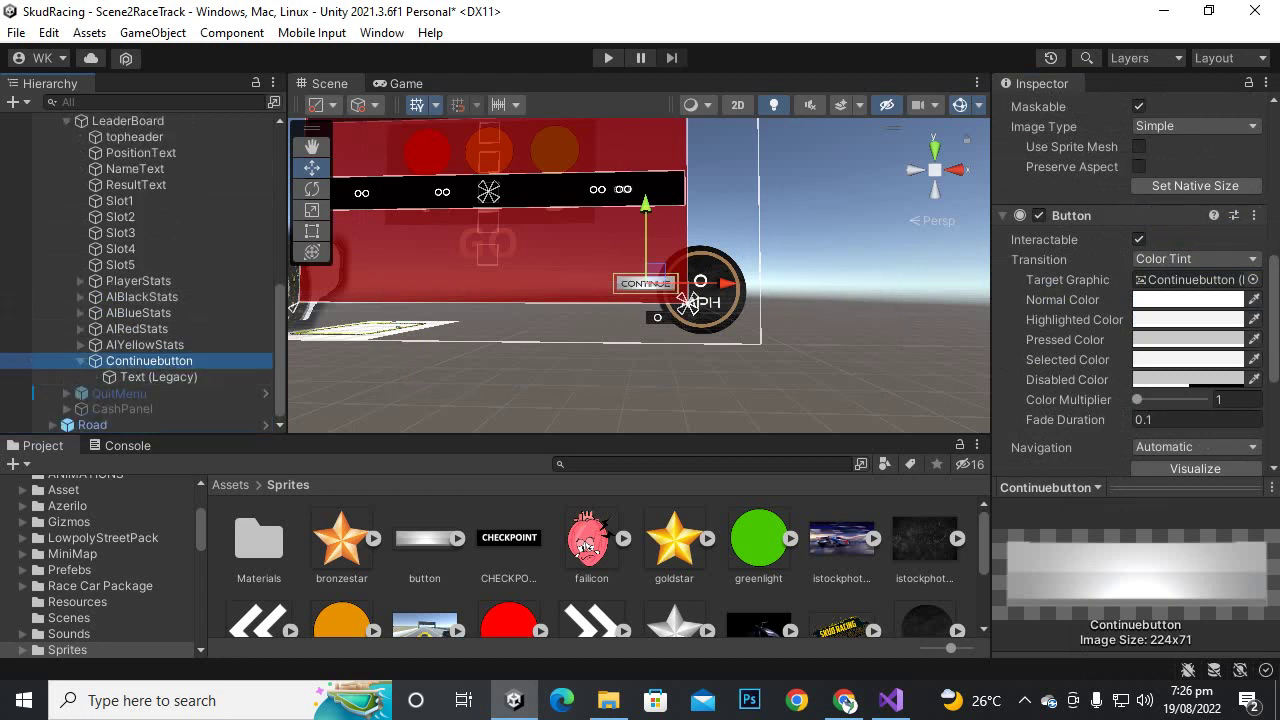
Add an On Click event to Continuebutton that calls UIScript's ContinueButtonFunction () on CanvasRaceTrack.
scroll(1130, 300, "down", 5)
left_click(1210, 344)
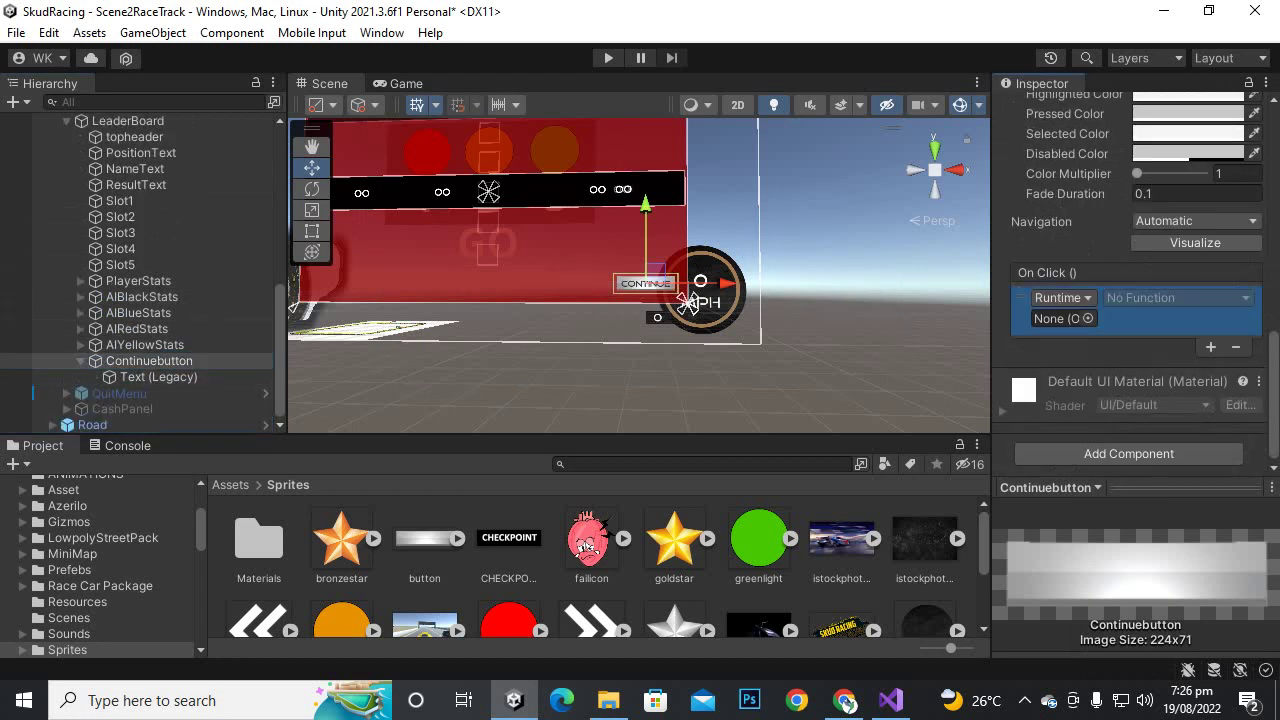
scroll(130, 300, "up", 5)
left_click_drag(130, 392, 1062, 318)
left_click(1176, 297)
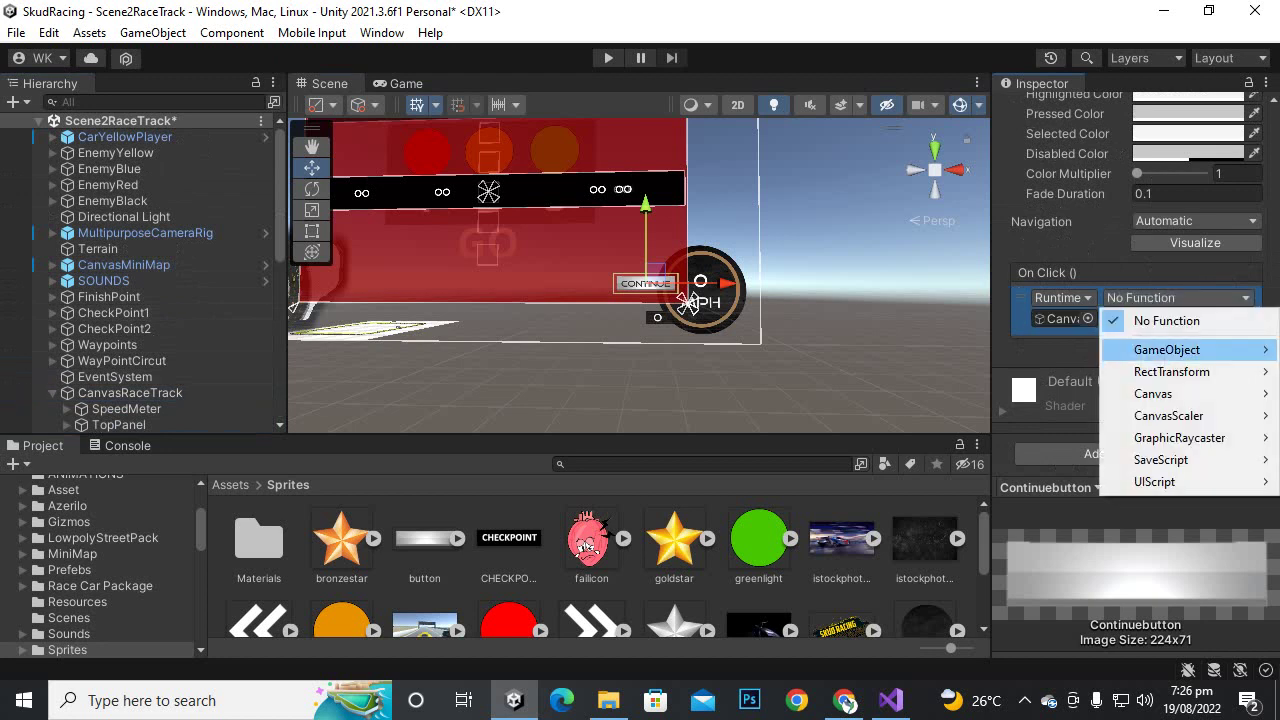
mouse_move(1155, 481)
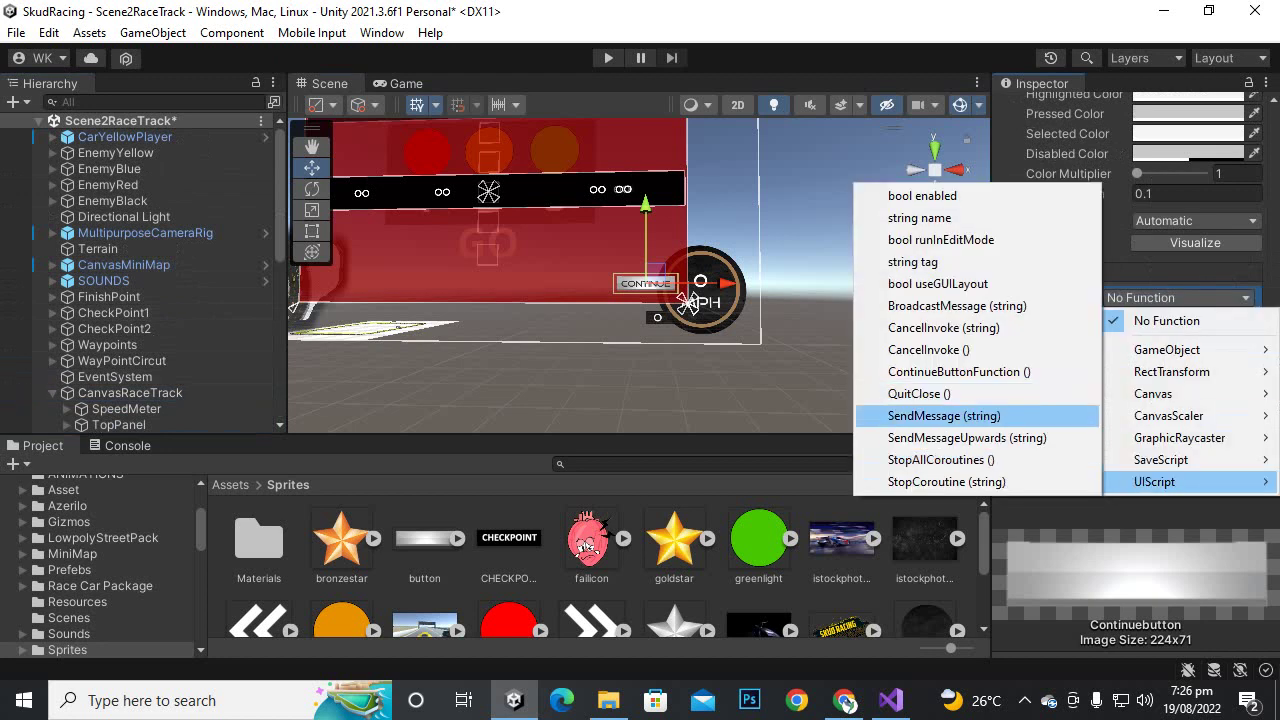
left_click(959, 371)
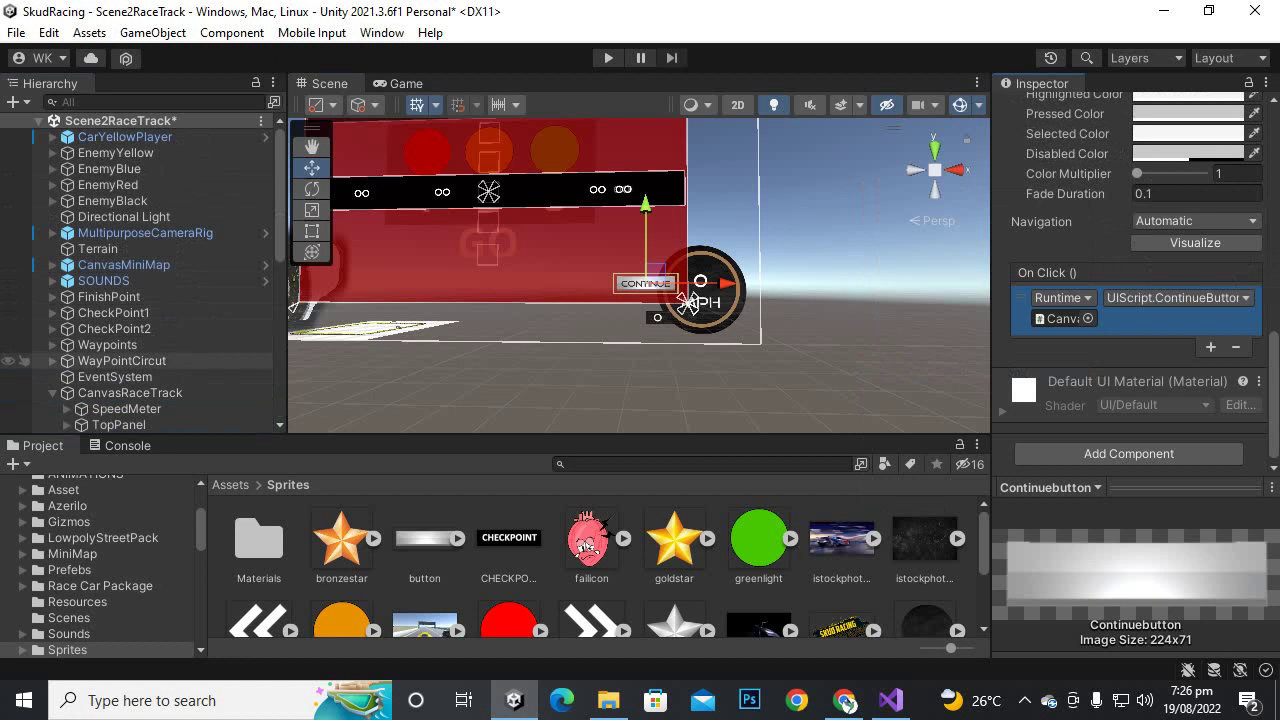
Deactivate the LeaderBoard object and save Scene2RaceTrack.
scroll(25, 376, "down", 6)
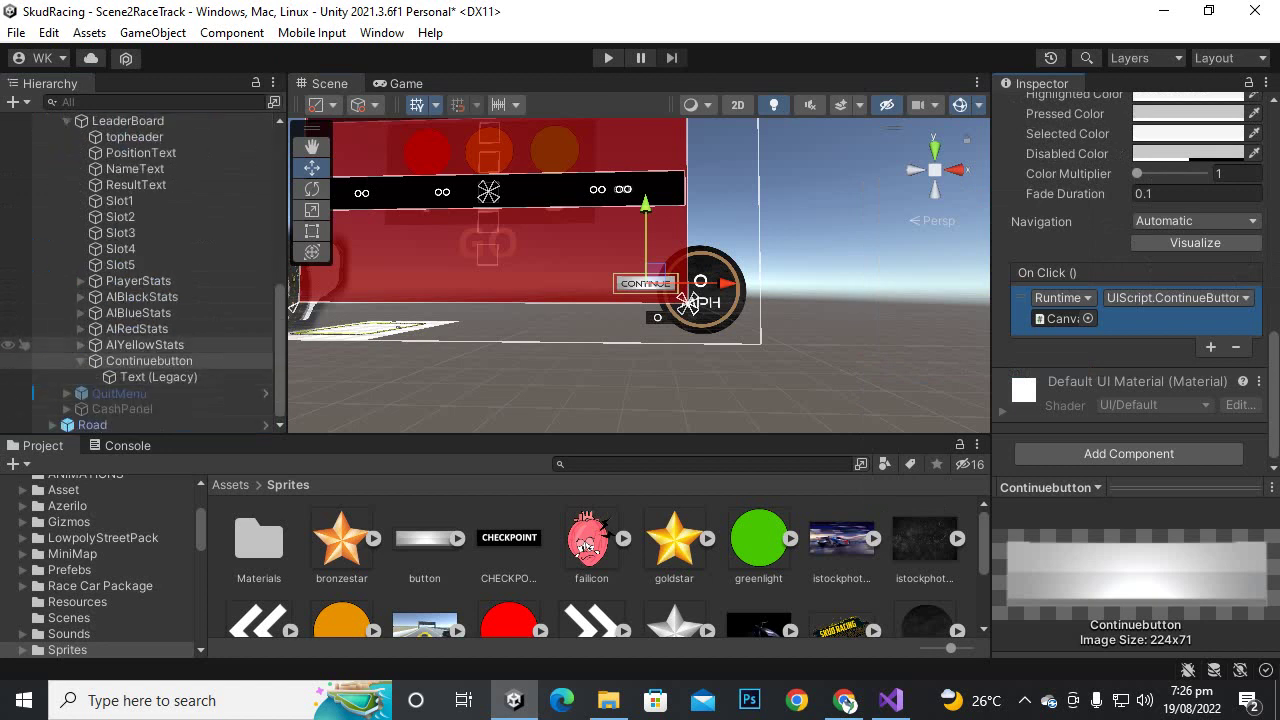
scroll(134, 240, "up", 2)
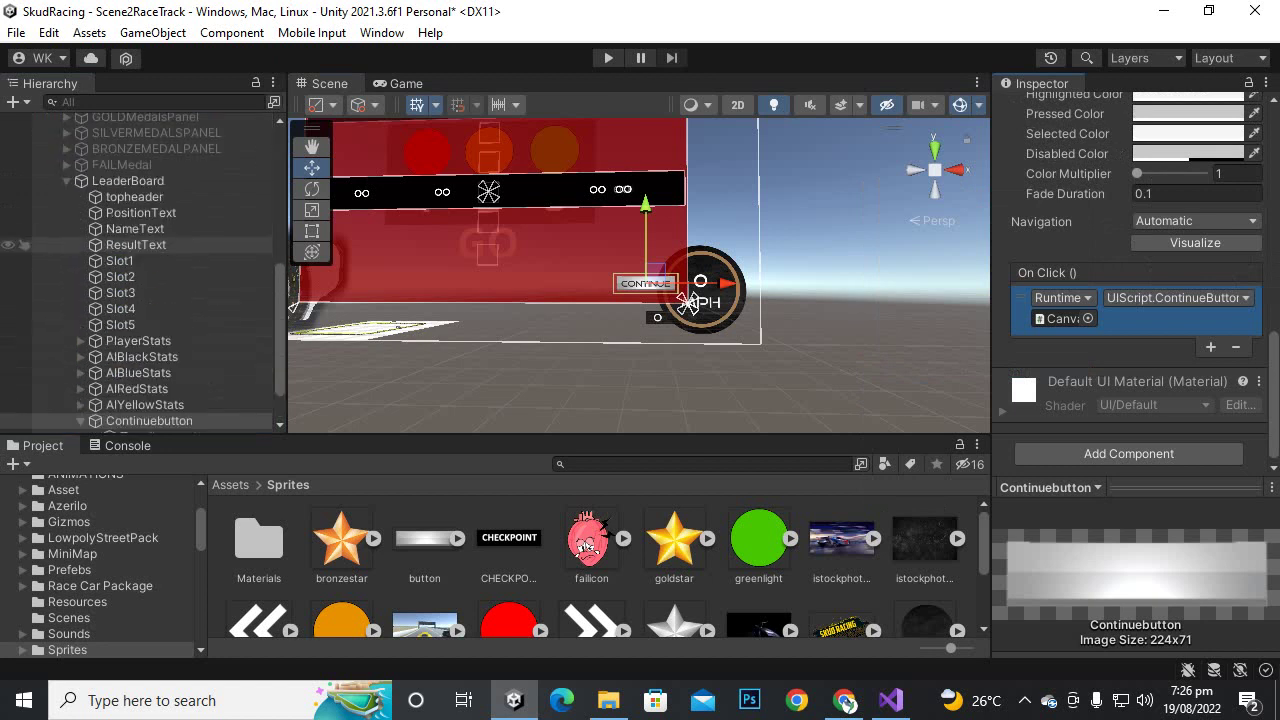
left_click(134, 257)
left_click(130, 241)
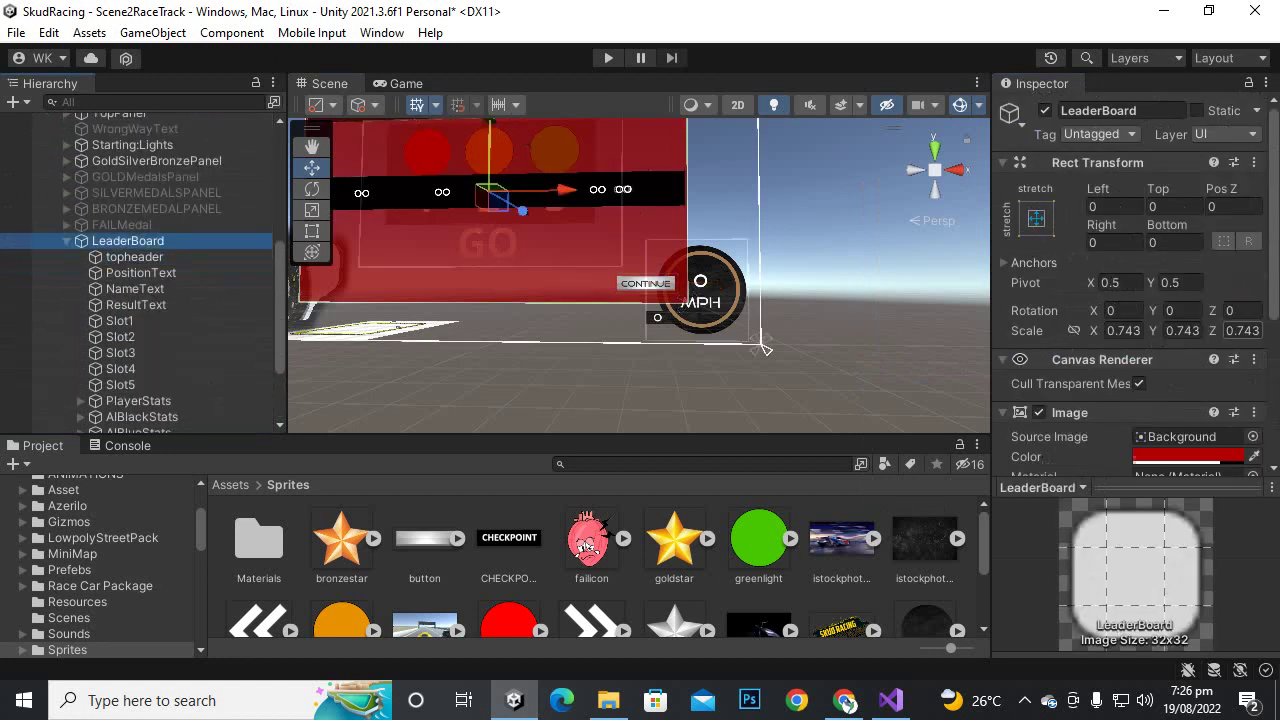
left_click(1045, 110)
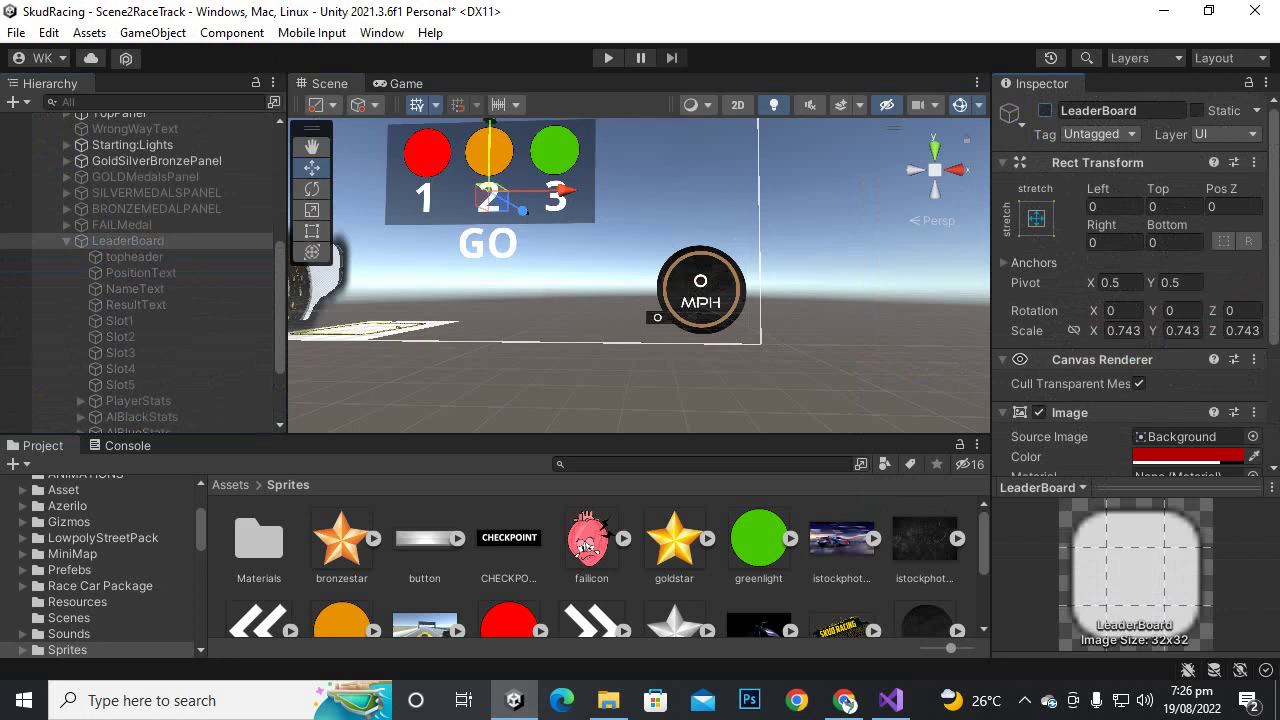
key("ctrl+s")
Open the RaceTrackSelection scene from the Scenes folder.
left_click(230, 485)
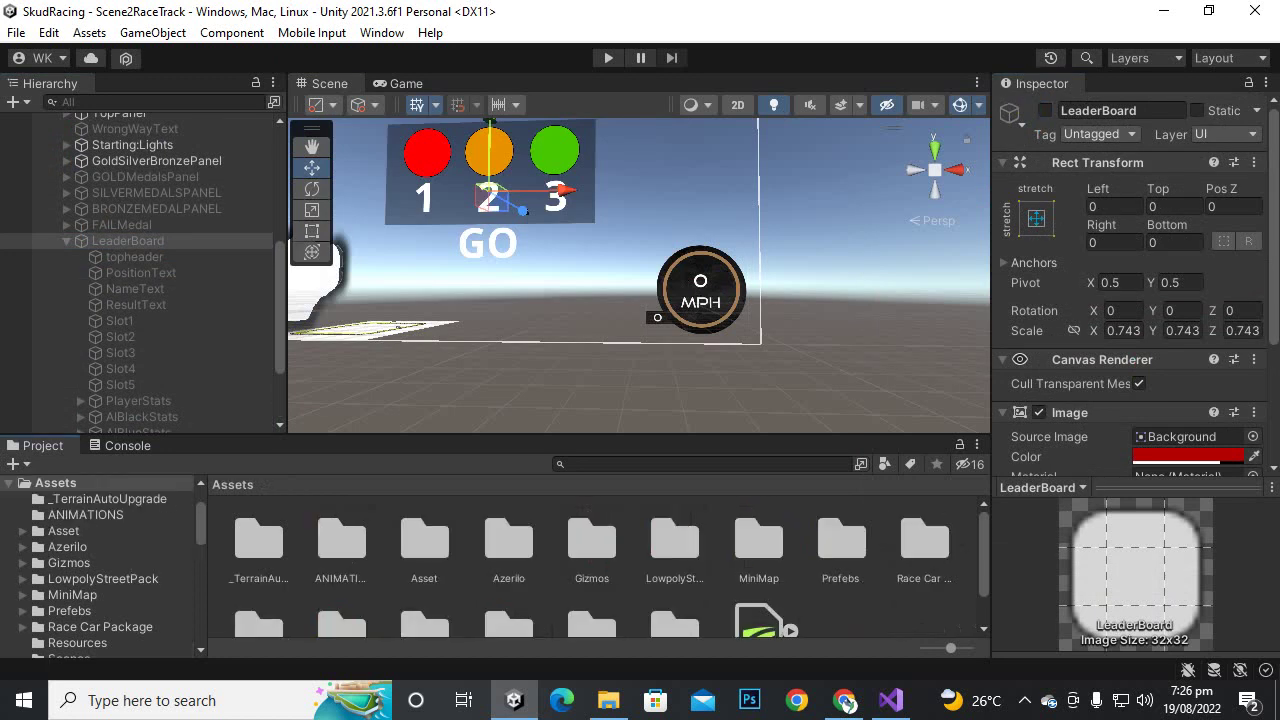
scroll(600, 565, "down", 2)
double_click(341, 582)
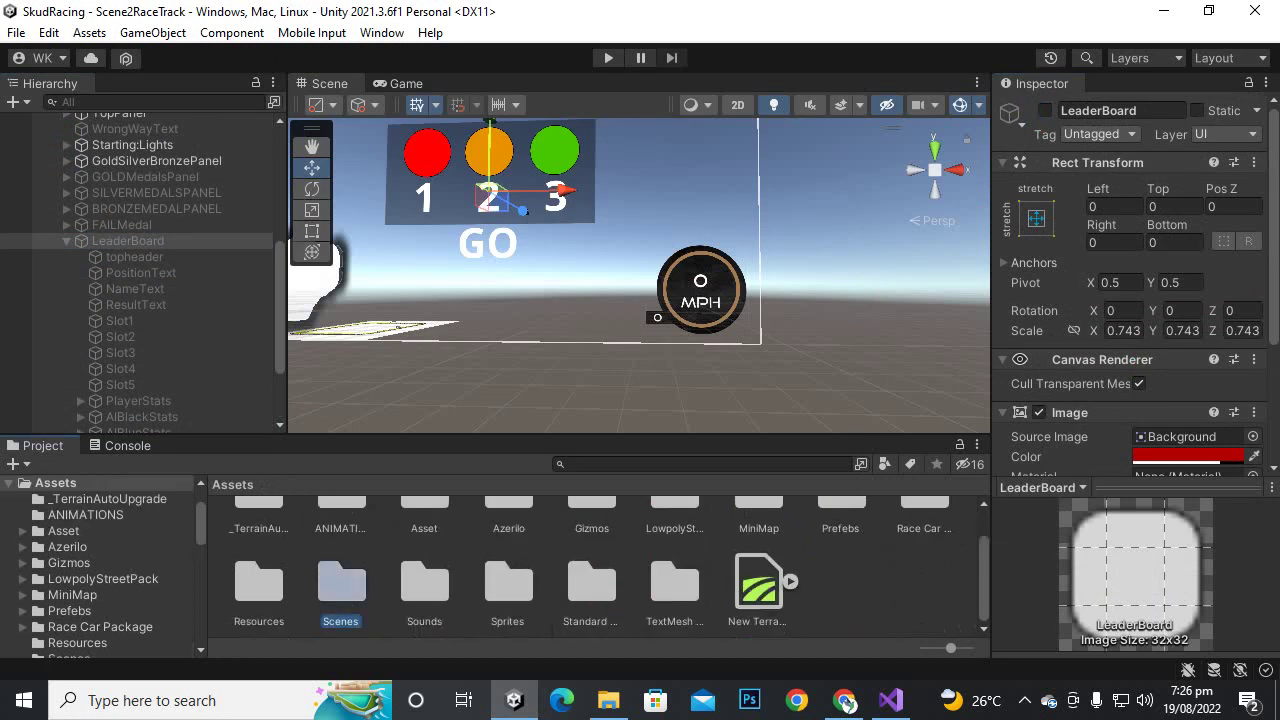
double_click(330, 545)
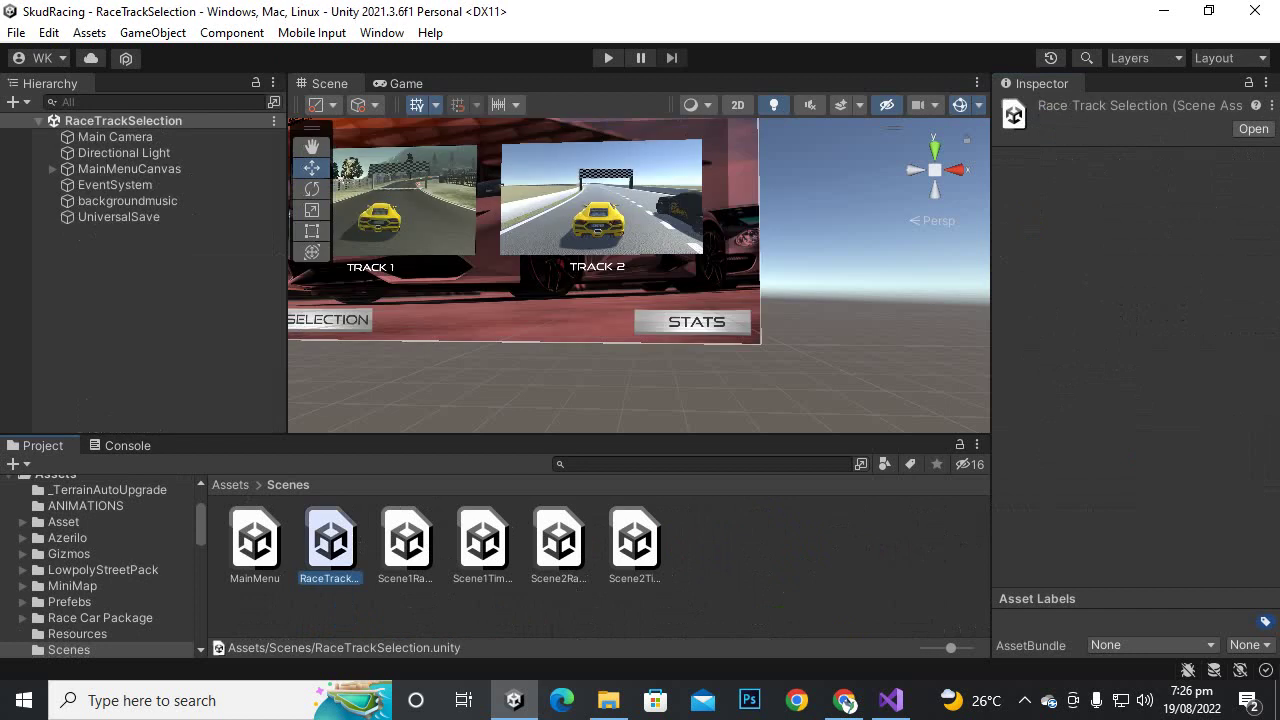